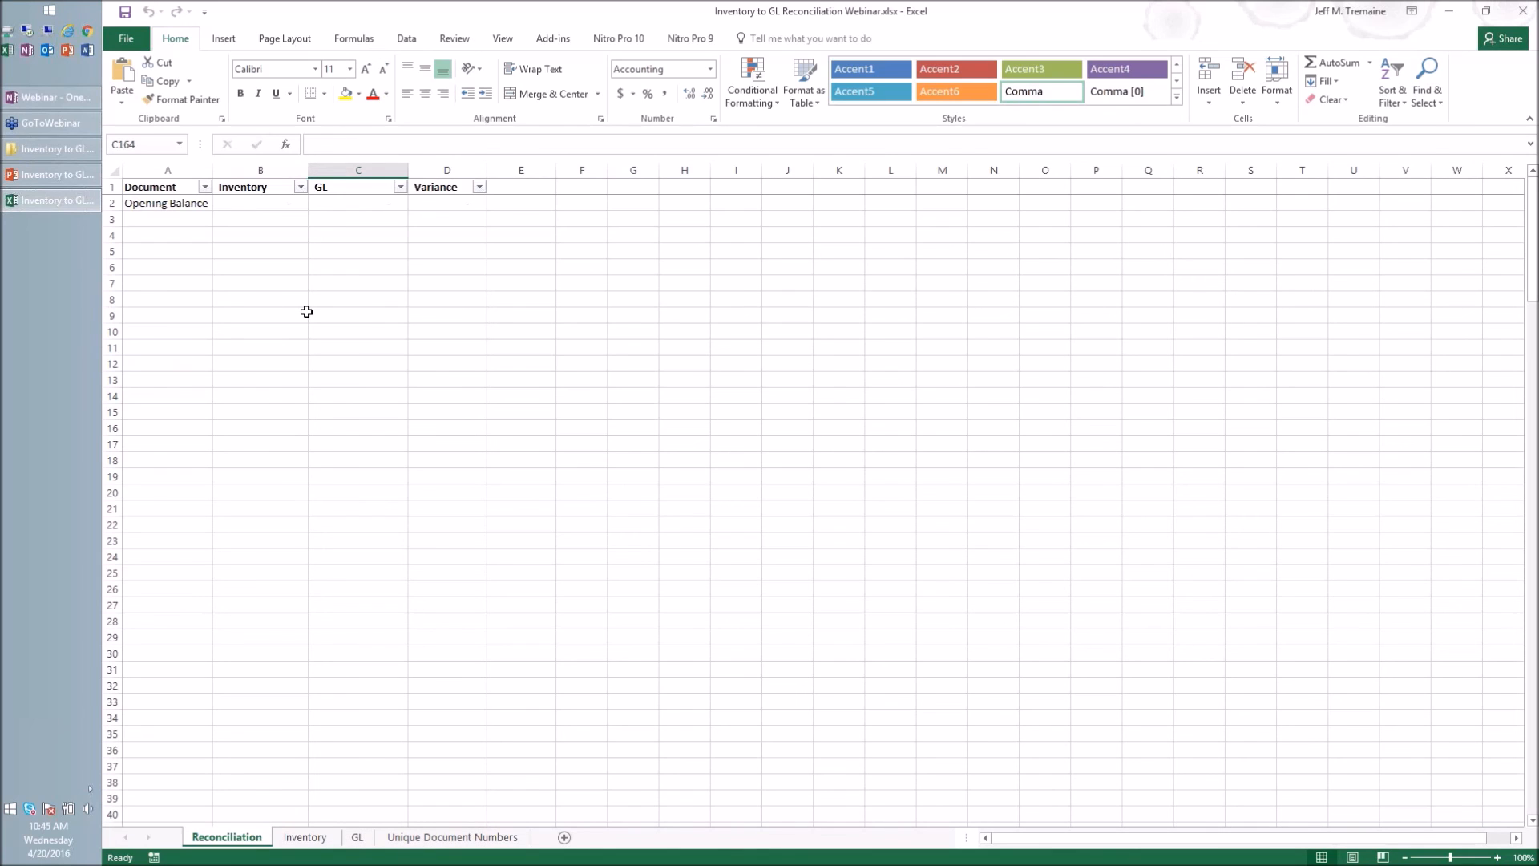
Step: Look through the Inventory, GL and Unique Document Numbers worksheets
click(307, 836)
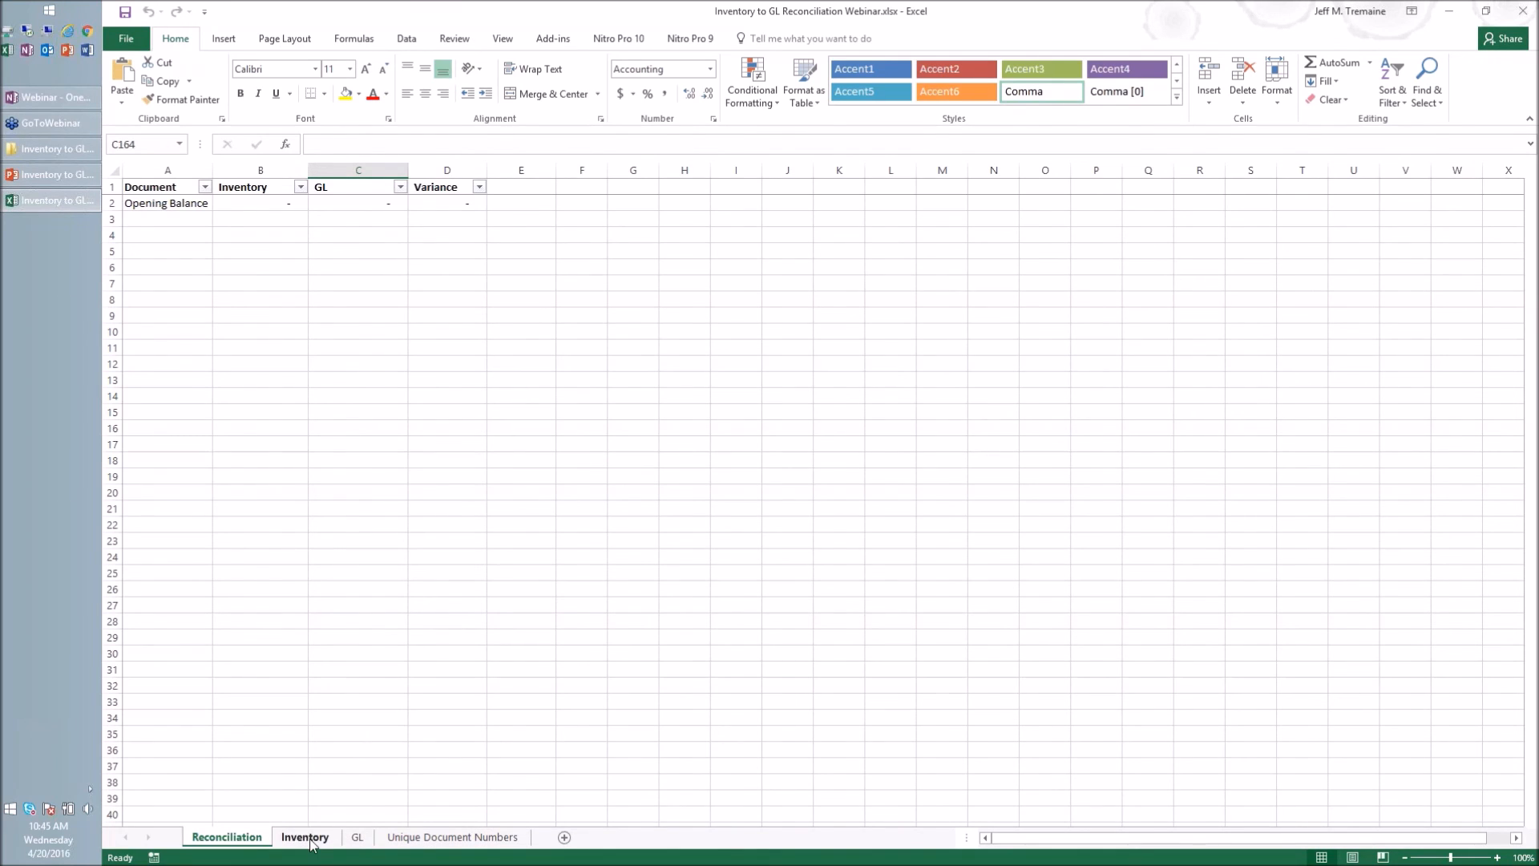
click(353, 839)
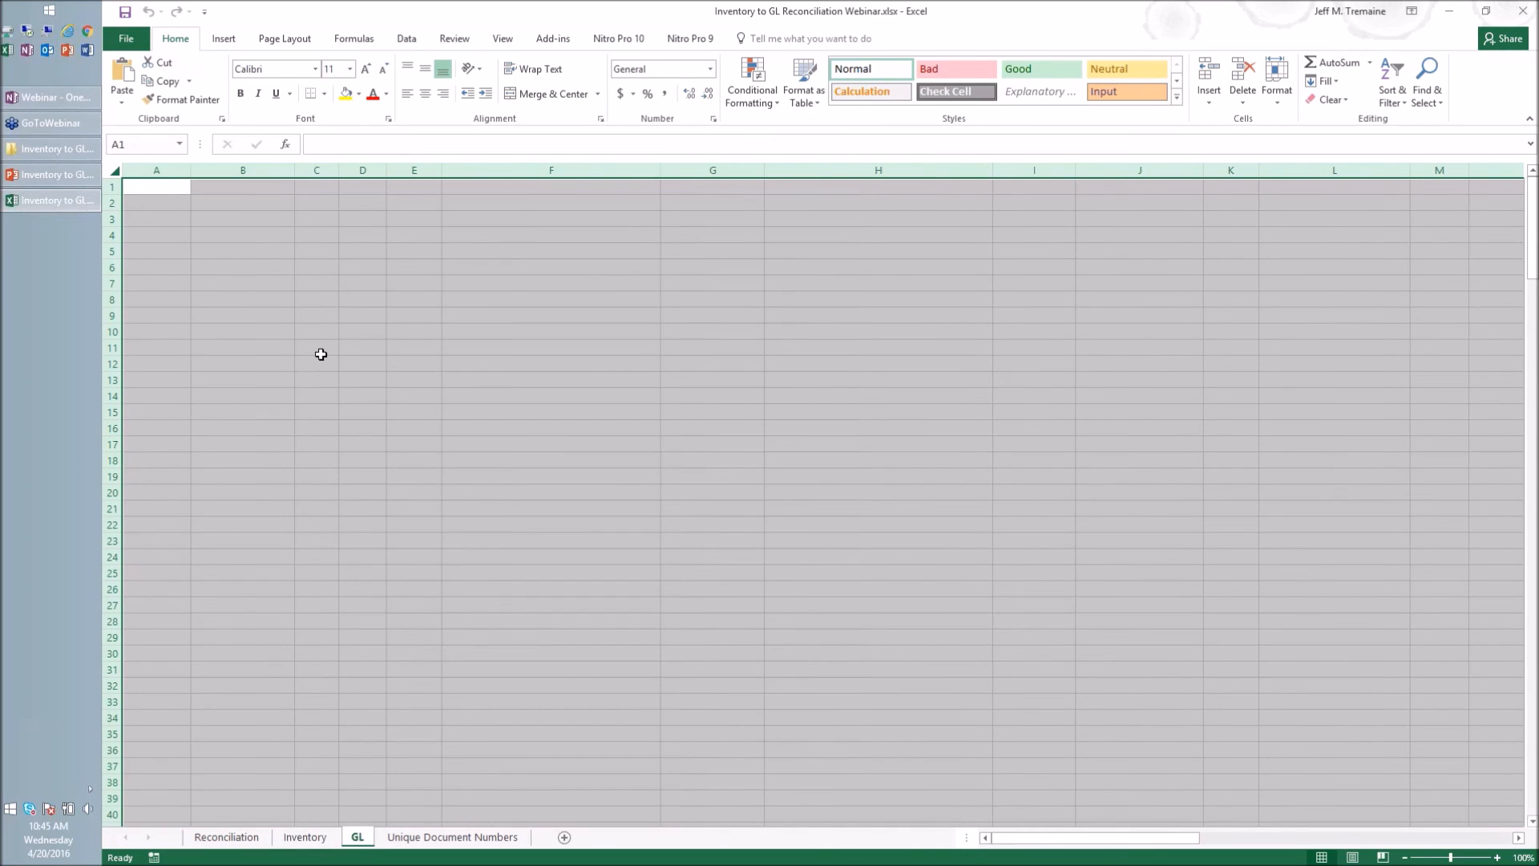
click(443, 836)
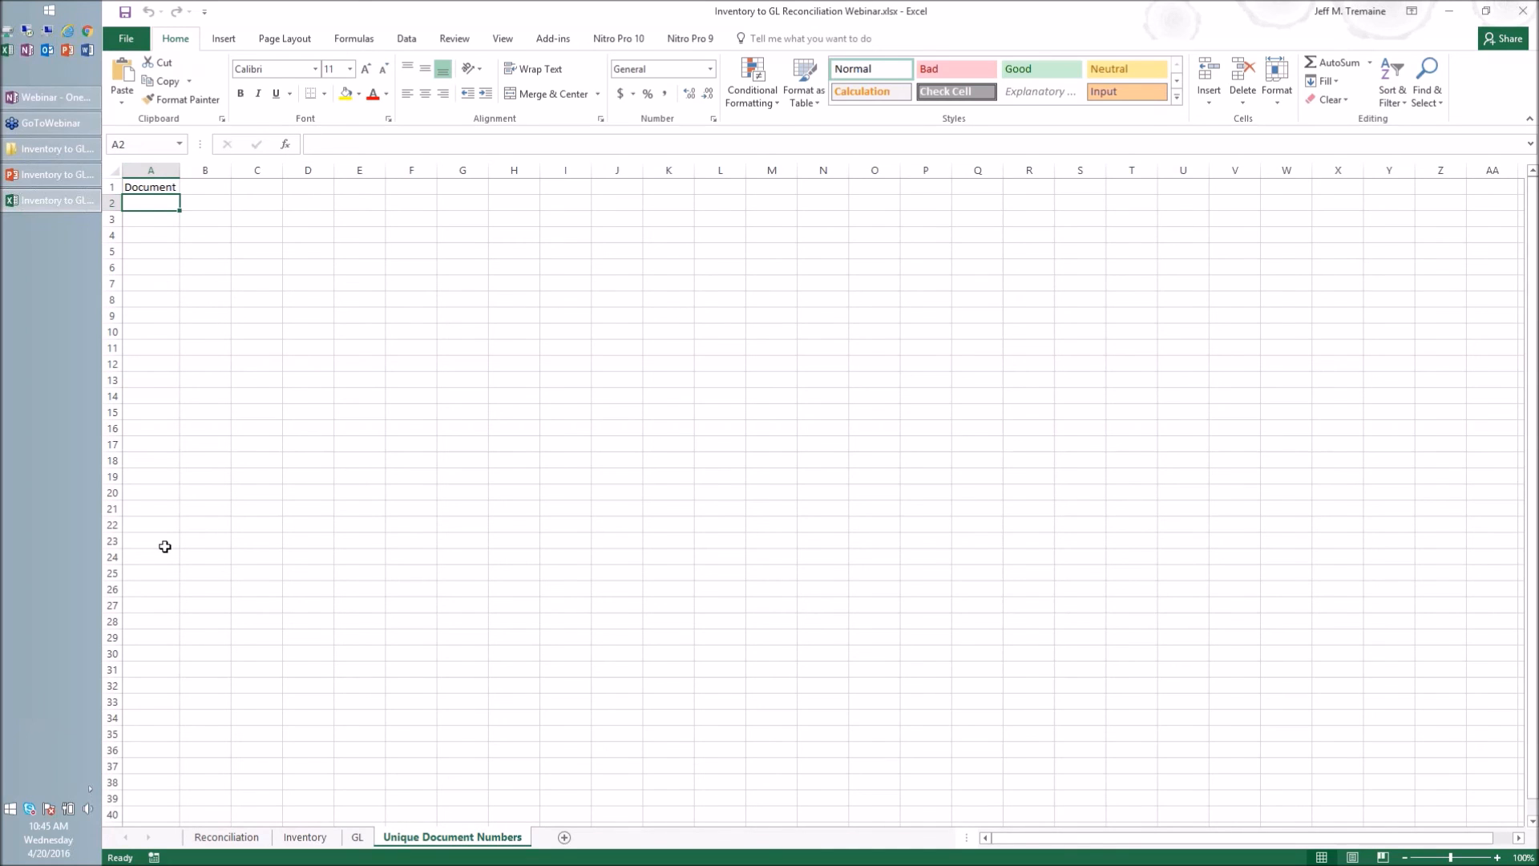
Step: Switch to File Explorer, open Inventory Audit Report.txt and copy its entire contents
click(1448, 19)
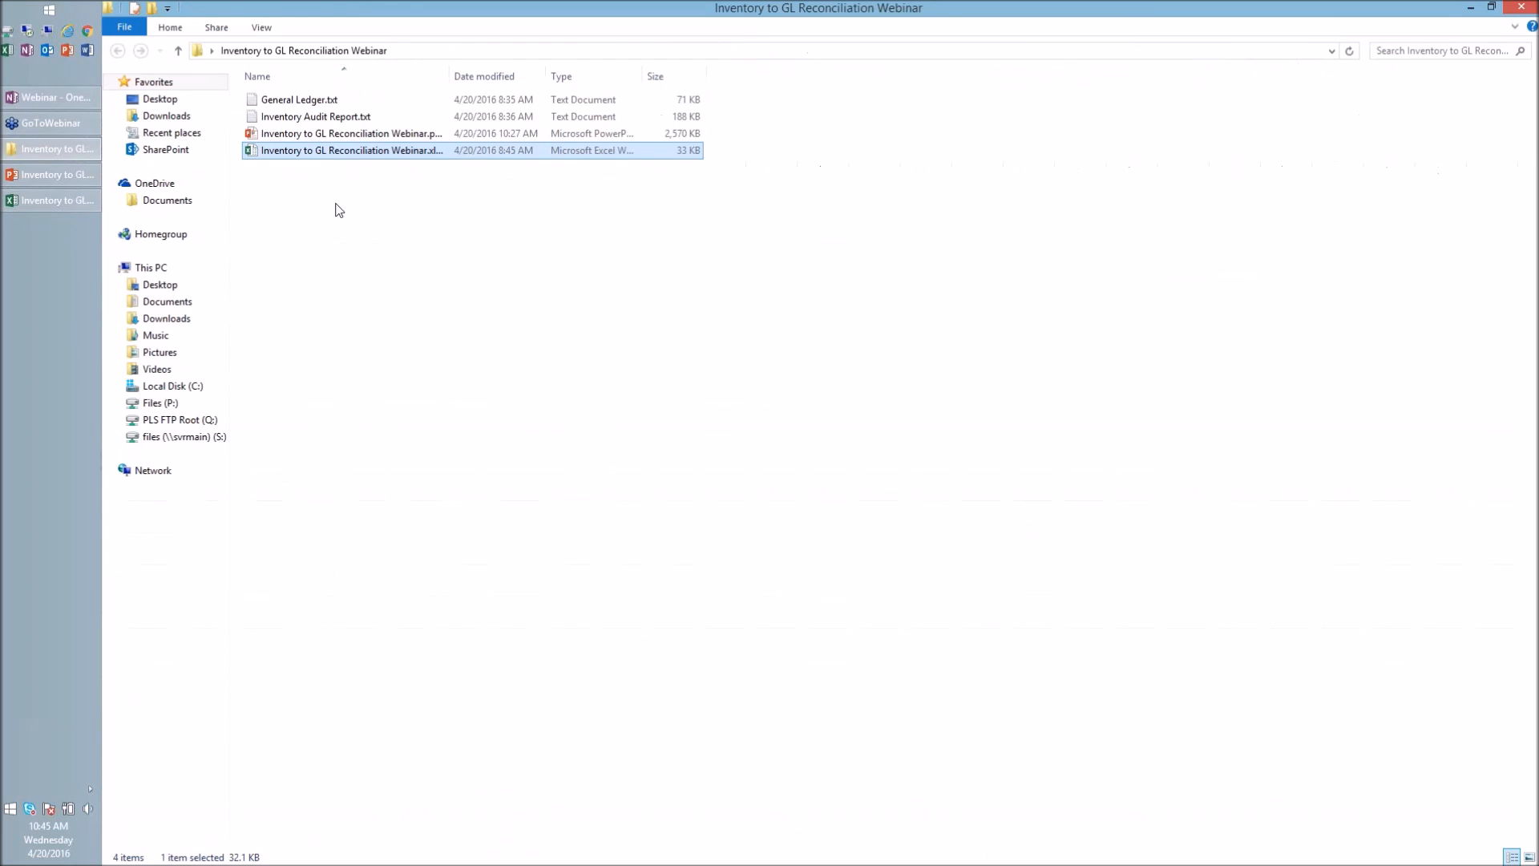
double_click(280, 120)
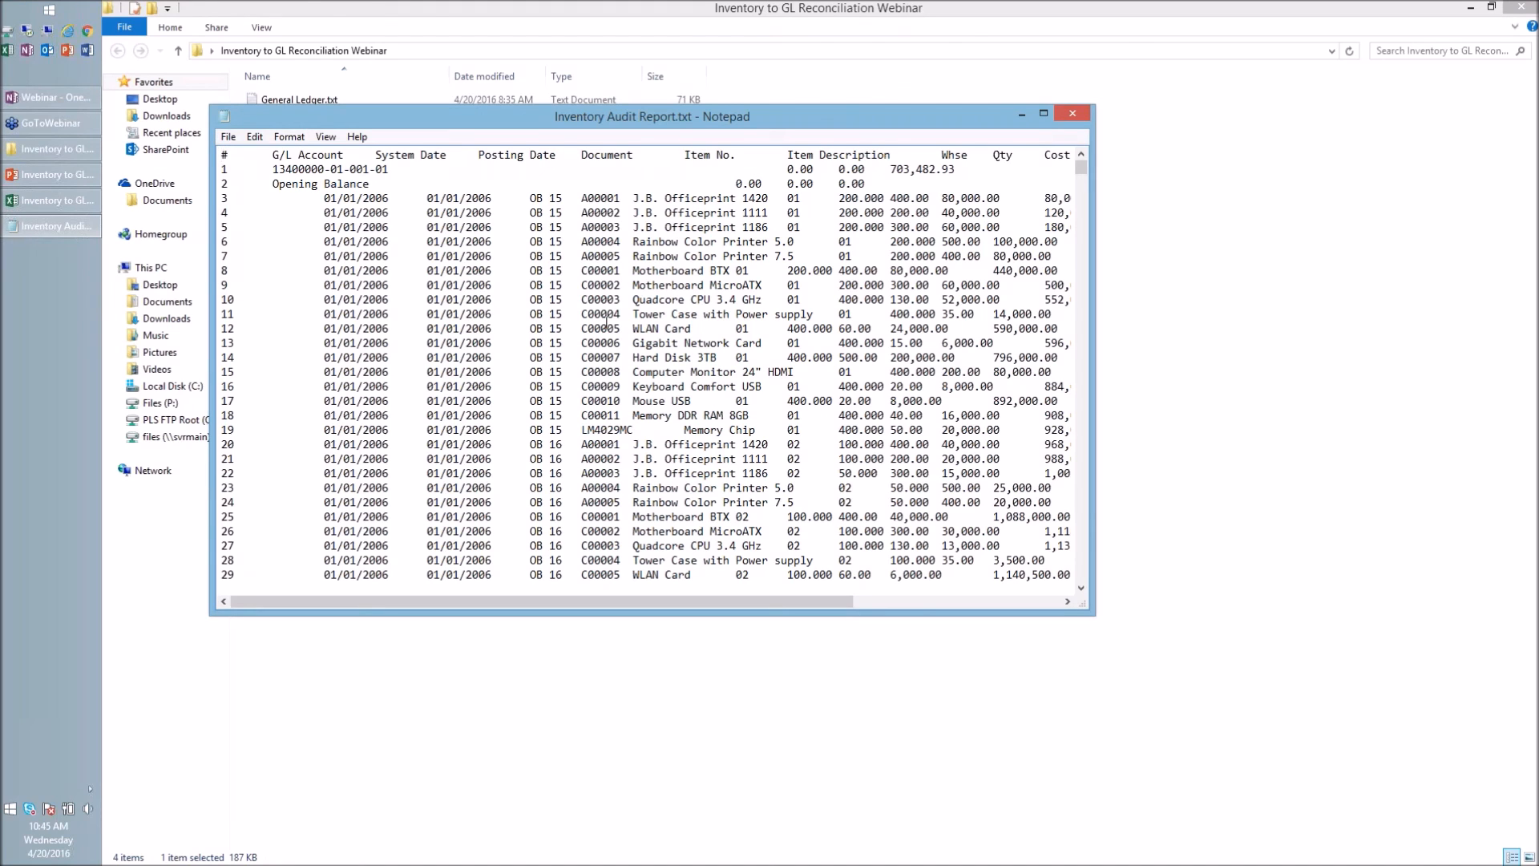
key(ctrl+a)
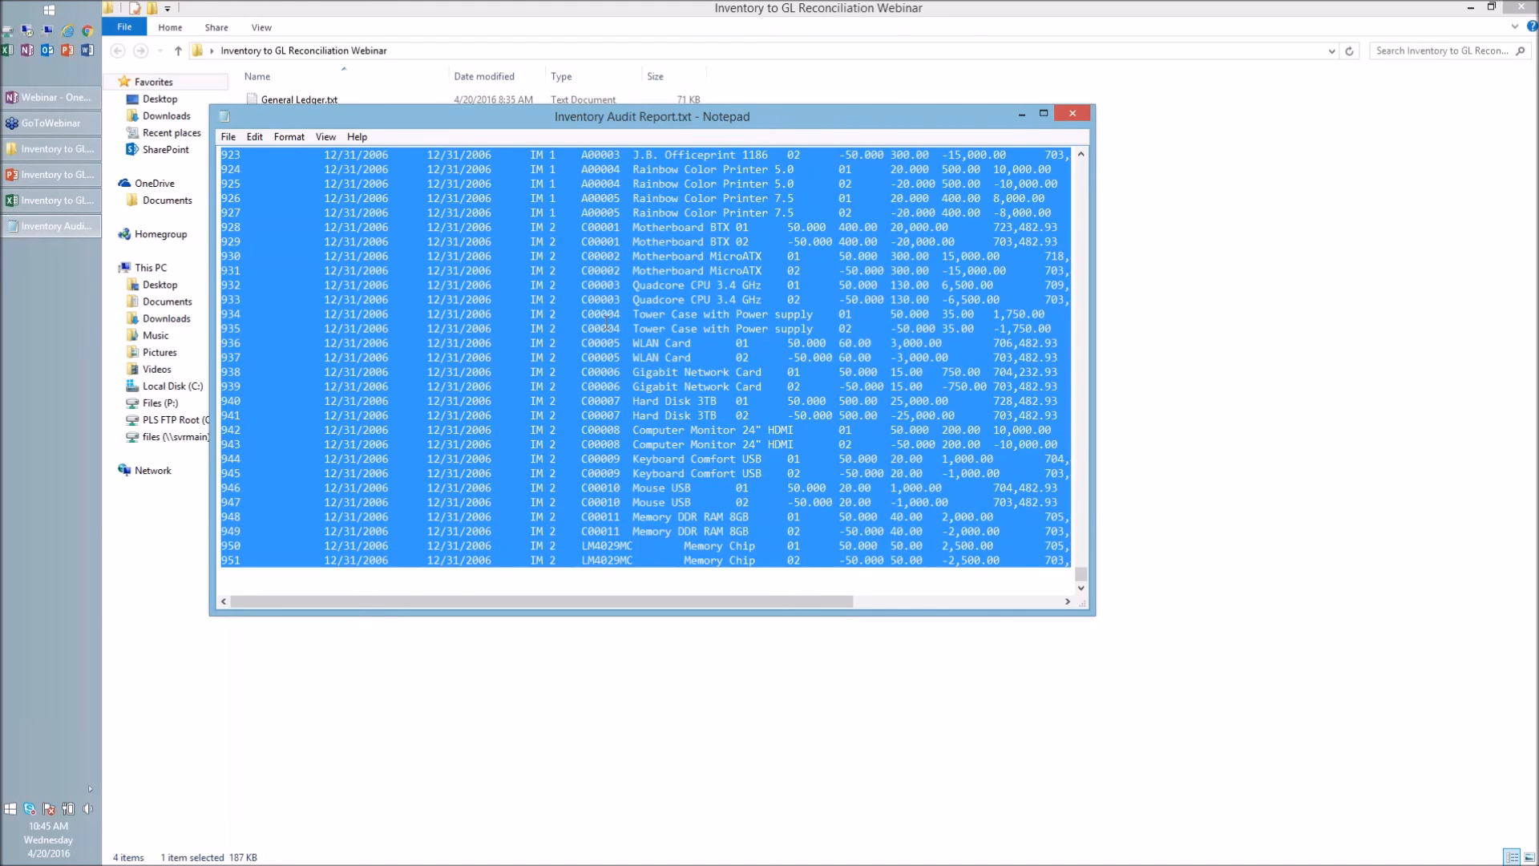
right_click(702, 241)
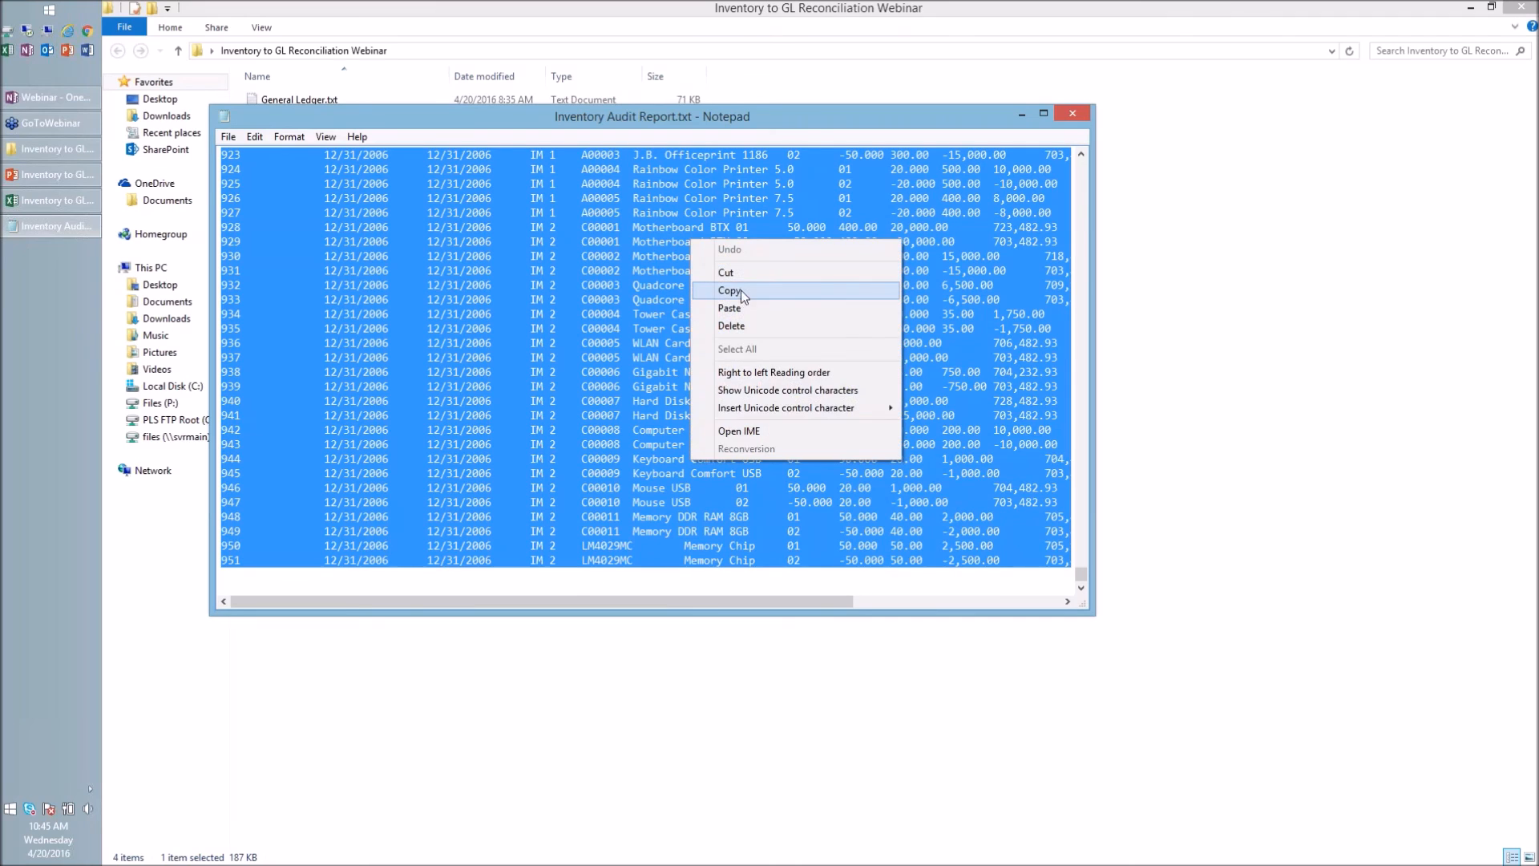
click(732, 285)
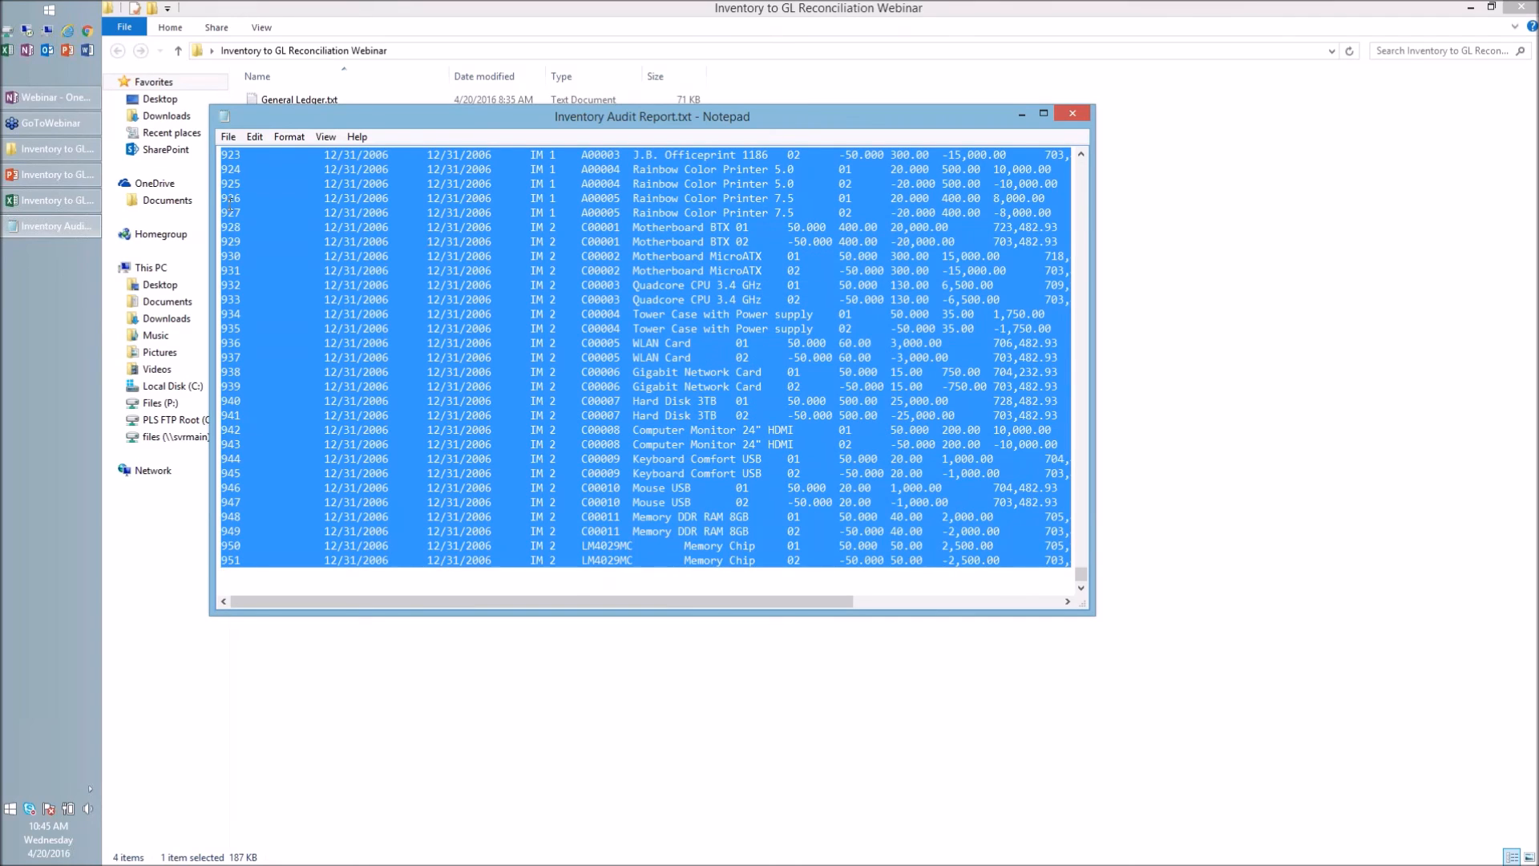
Step: Return to Excel, paste the inventory audit data into the Inventory sheet at cell A1, and close the source text file
click(65, 209)
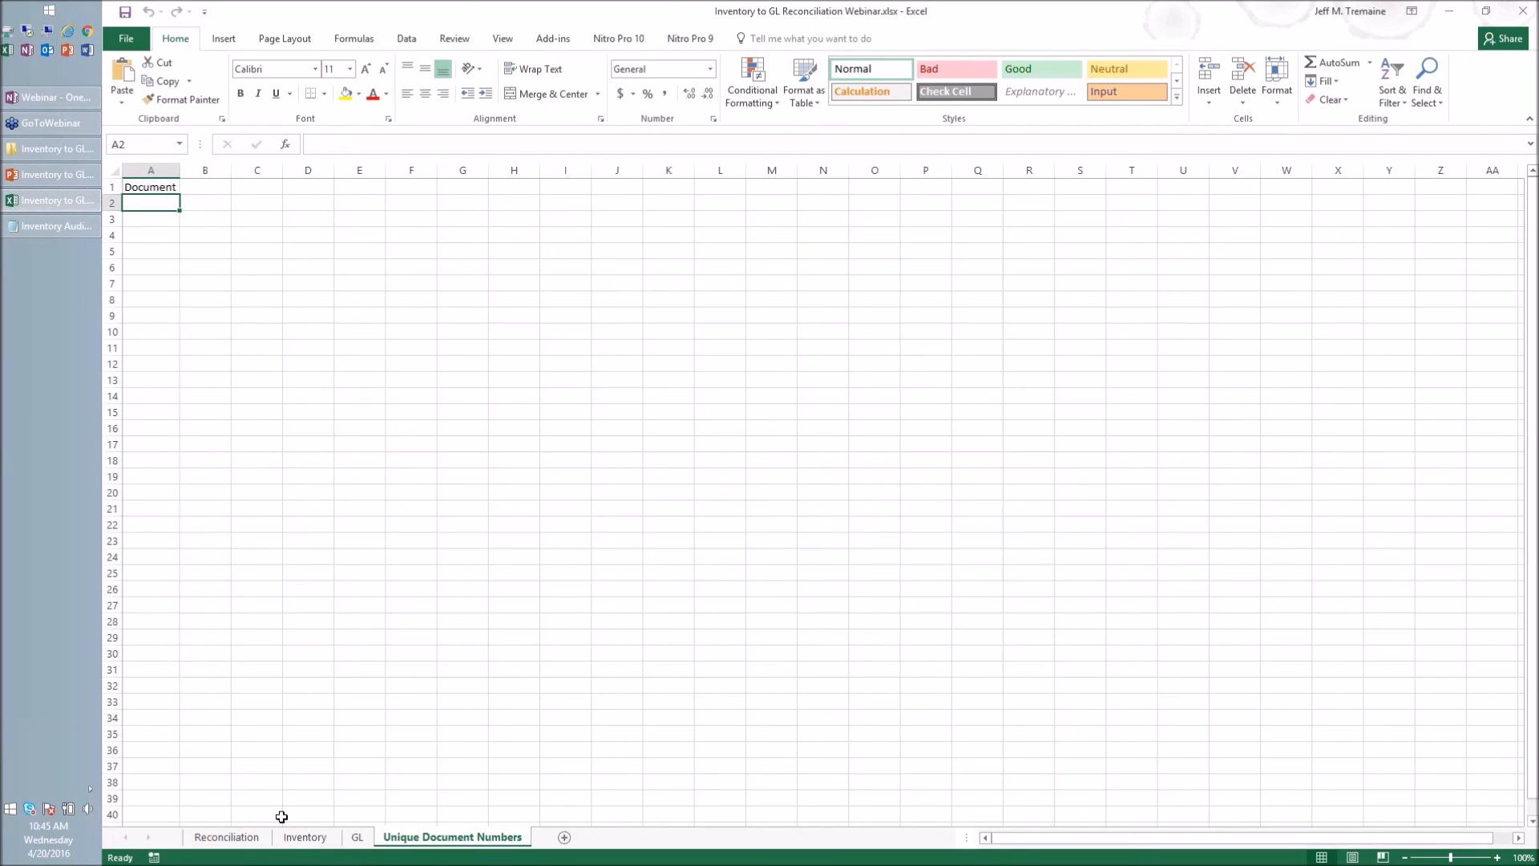
click(303, 837)
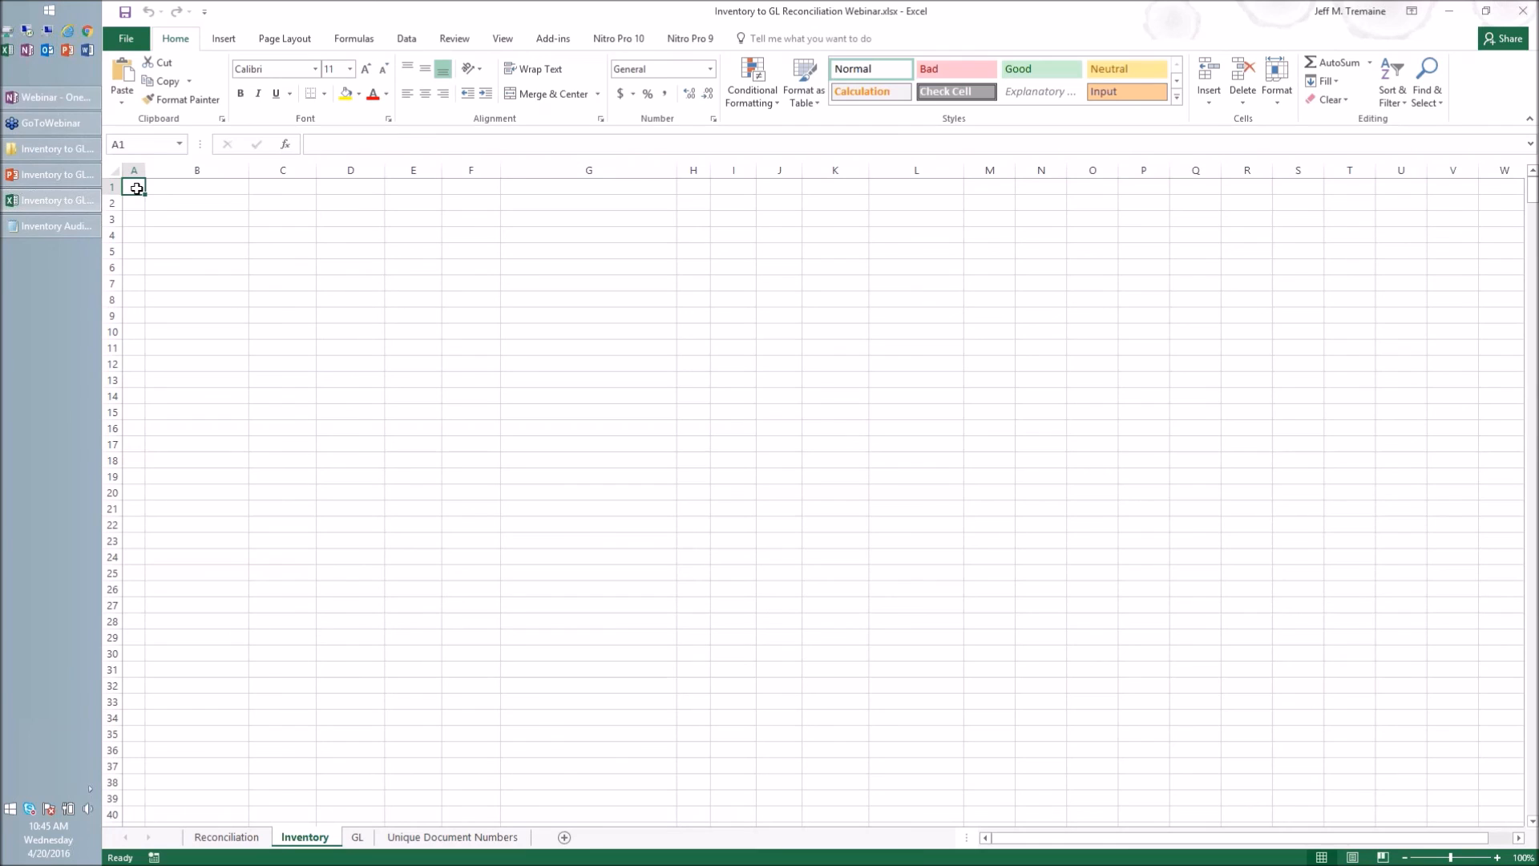
right_click(136, 188)
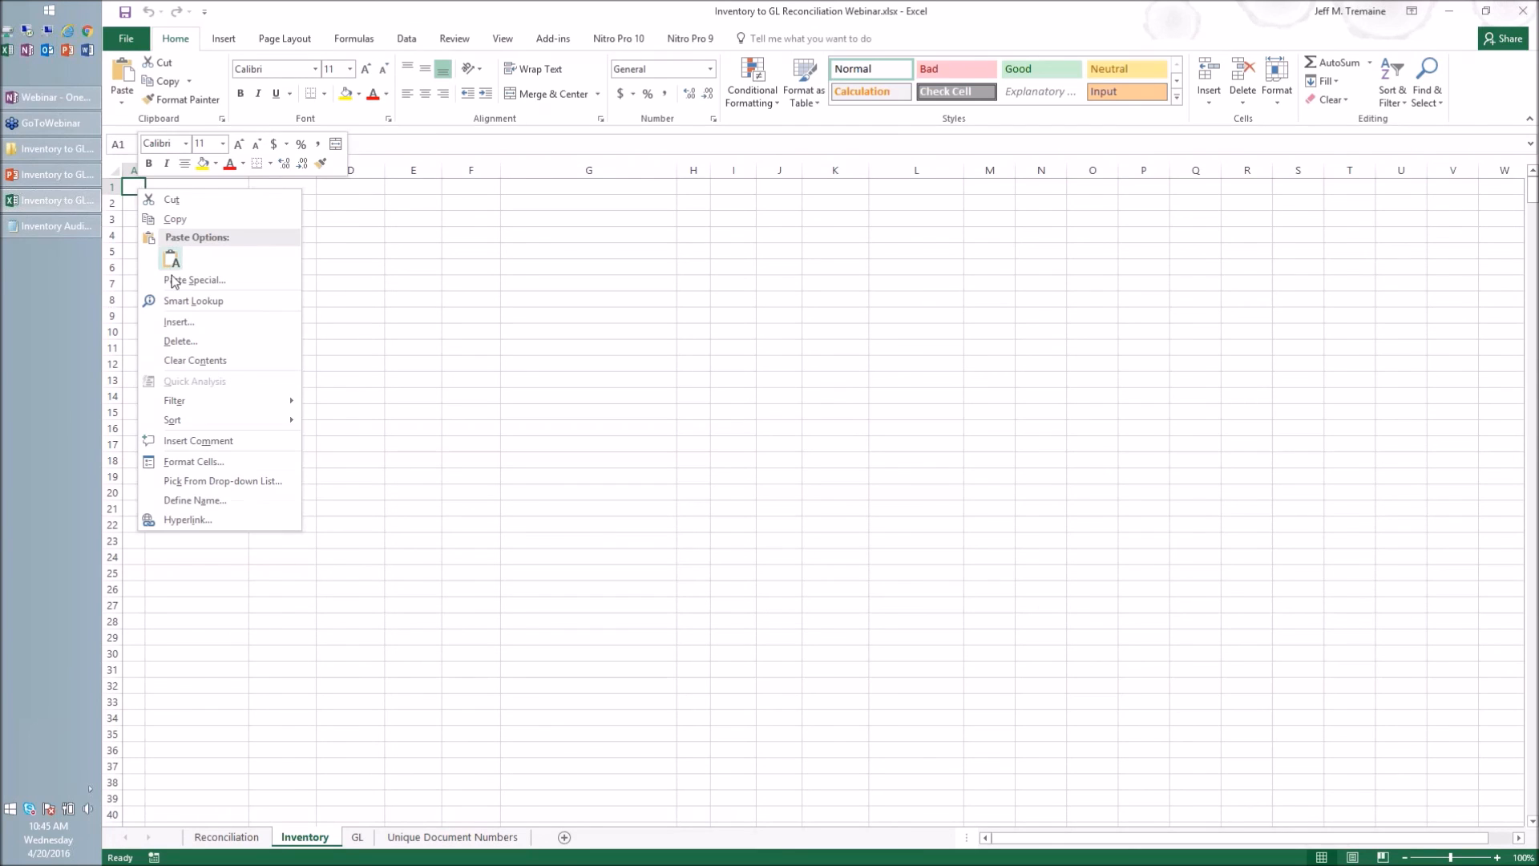
key(Escape)
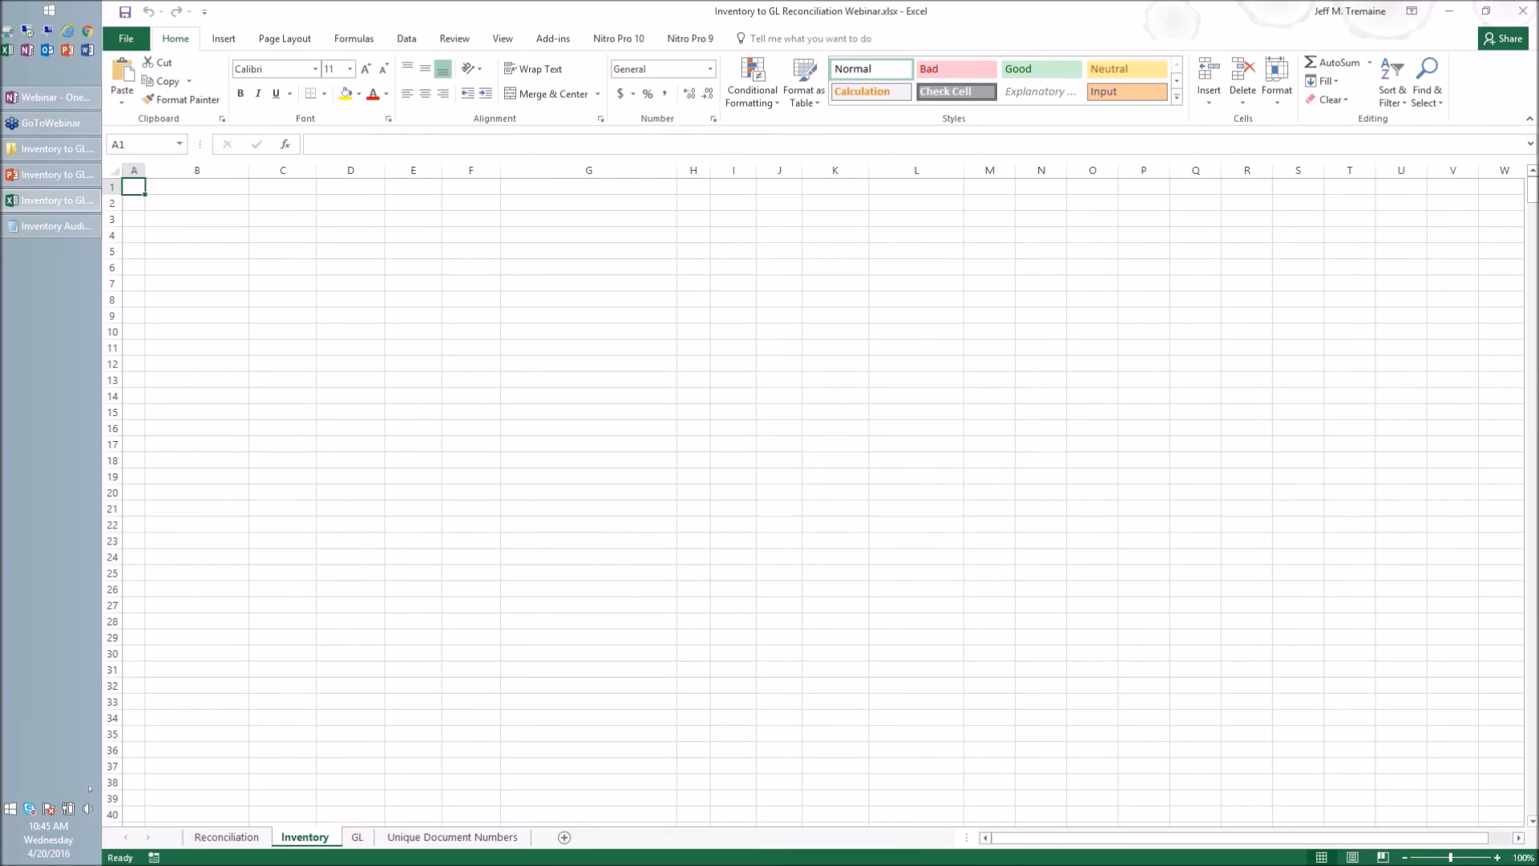
key(ctrl+v)
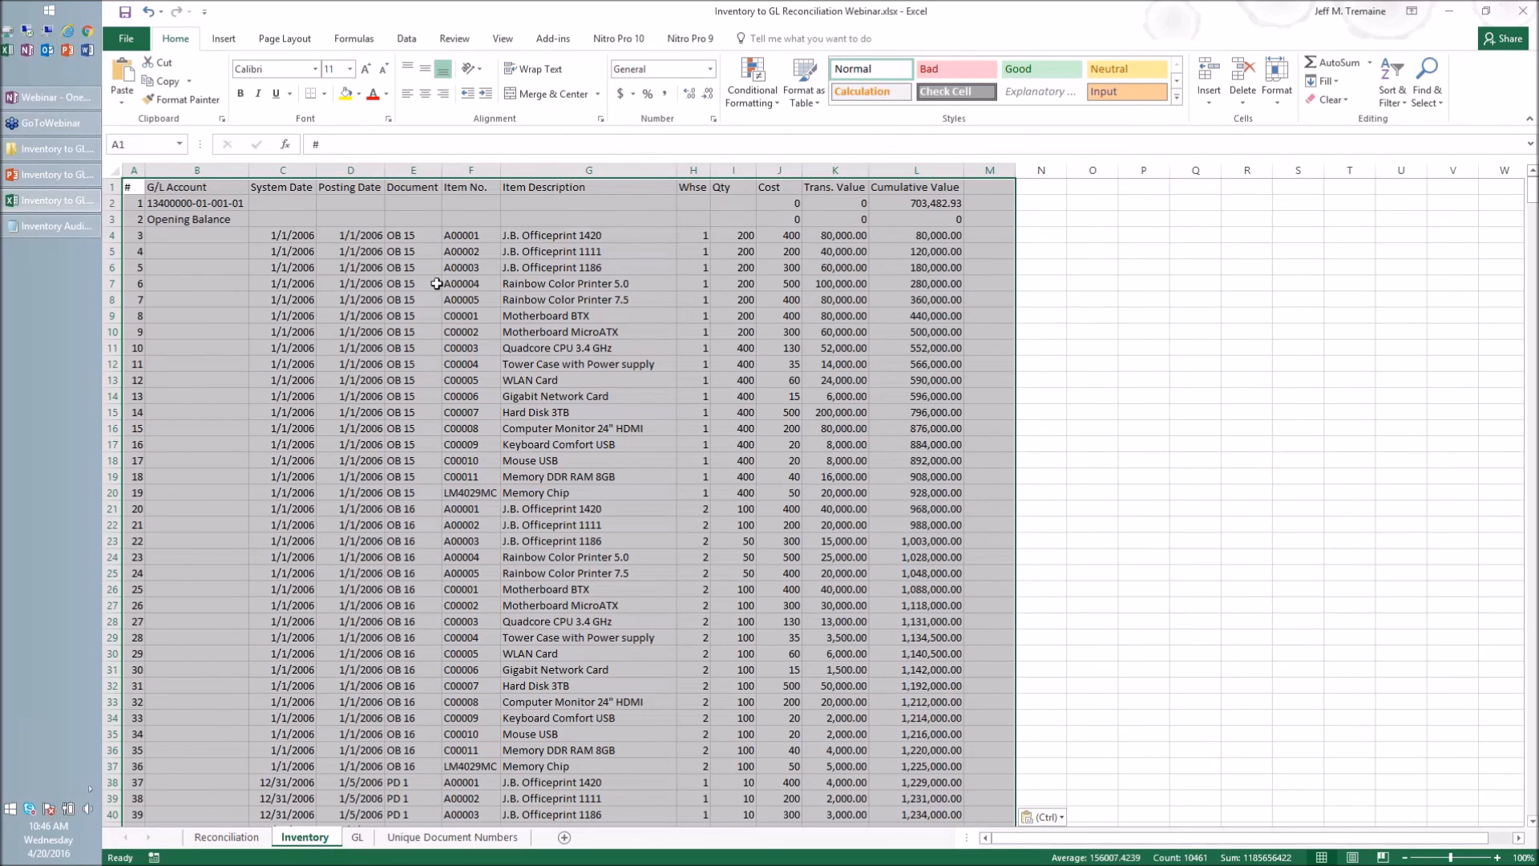
click(57, 225)
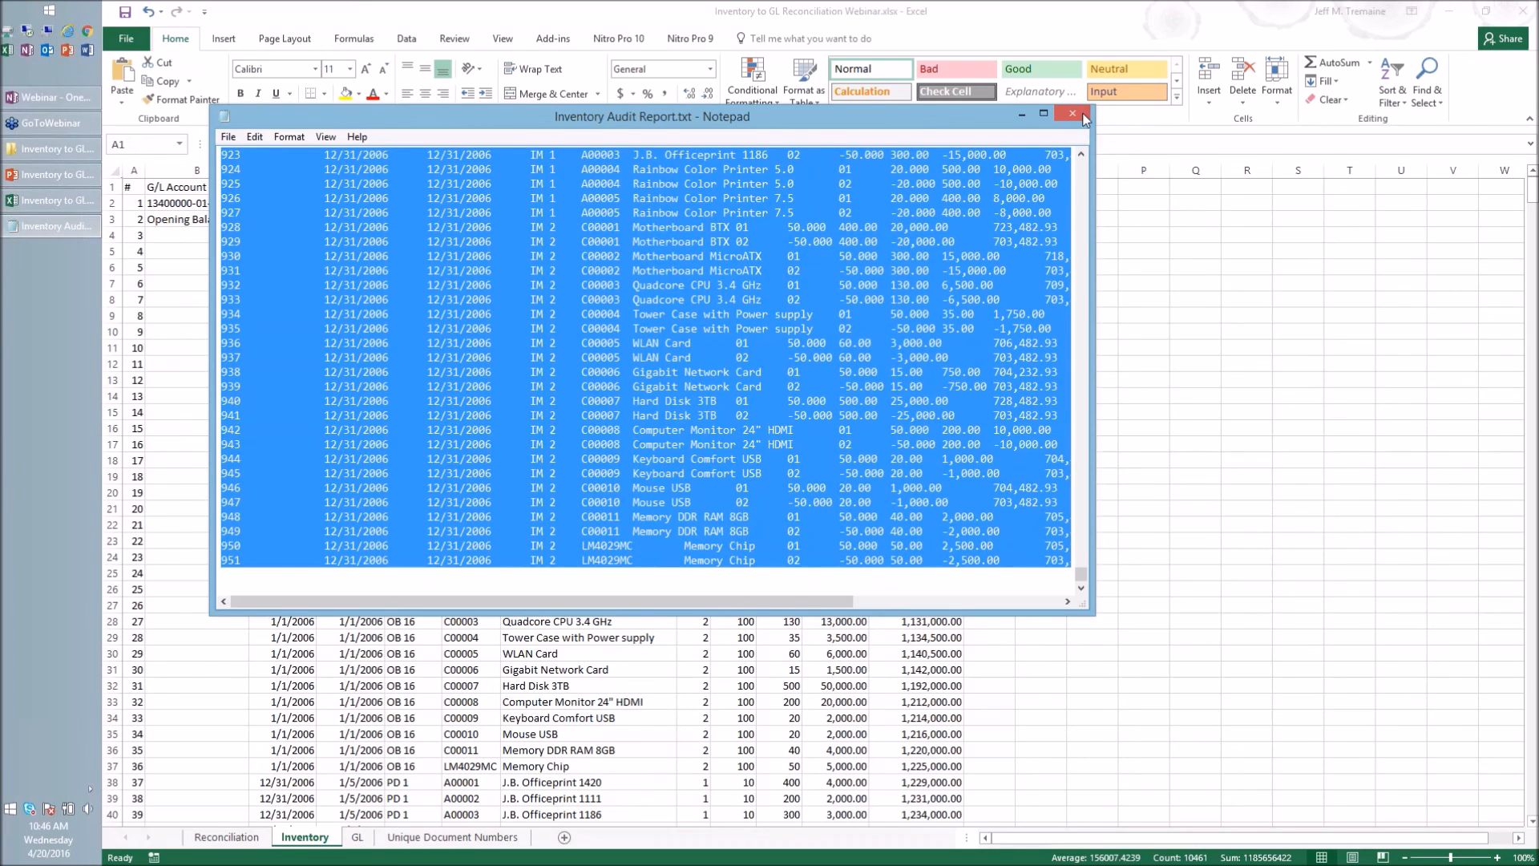
click(1084, 117)
Step: Switch to File Explorer, open General Ledger.txt and copy its entire contents
click(36, 149)
click(279, 101)
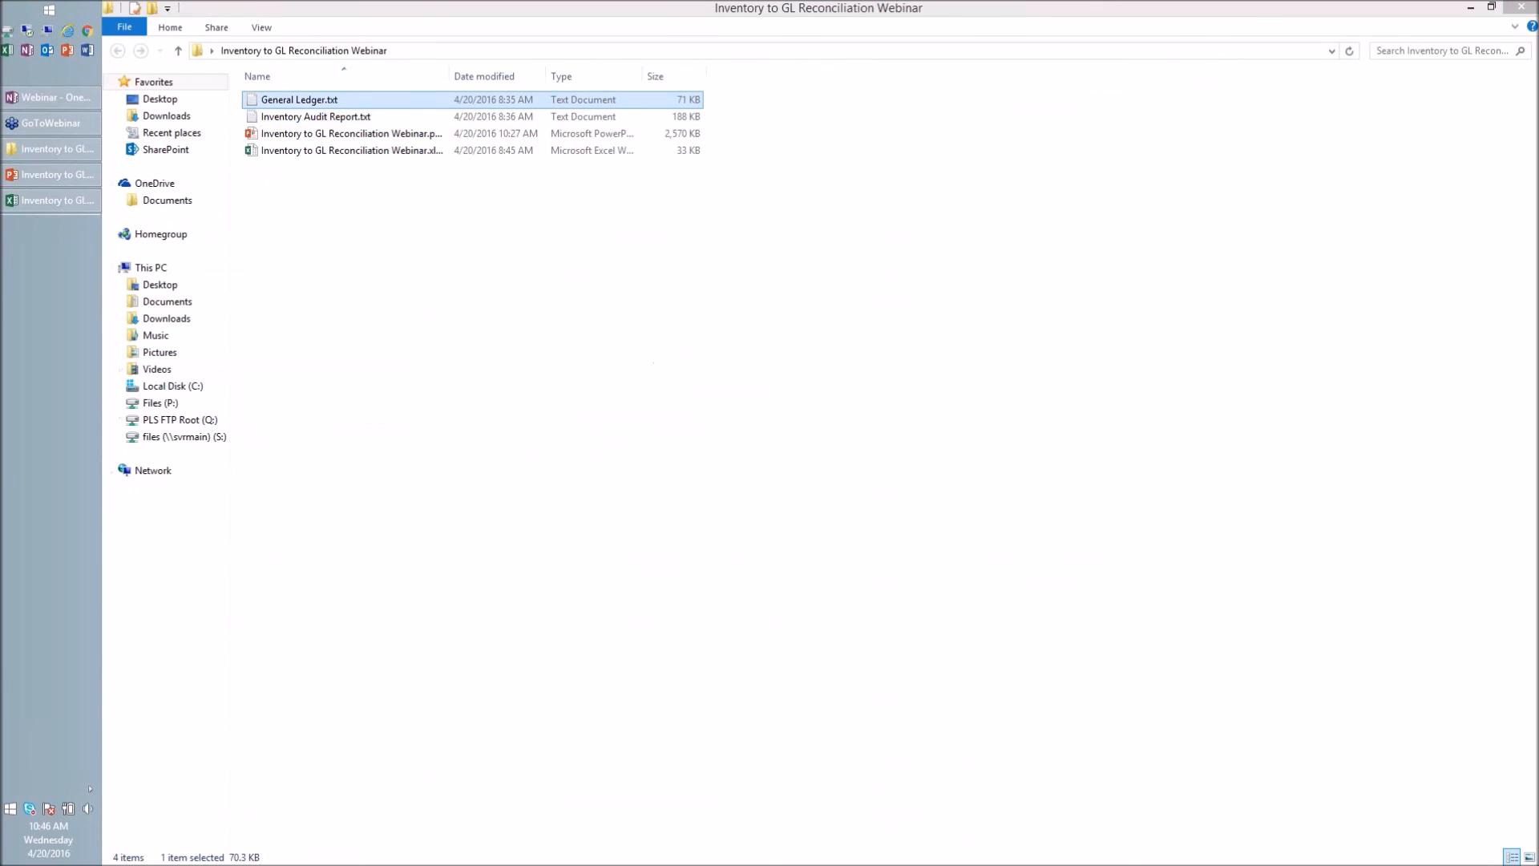
double_click(279, 101)
key(ctrl+a)
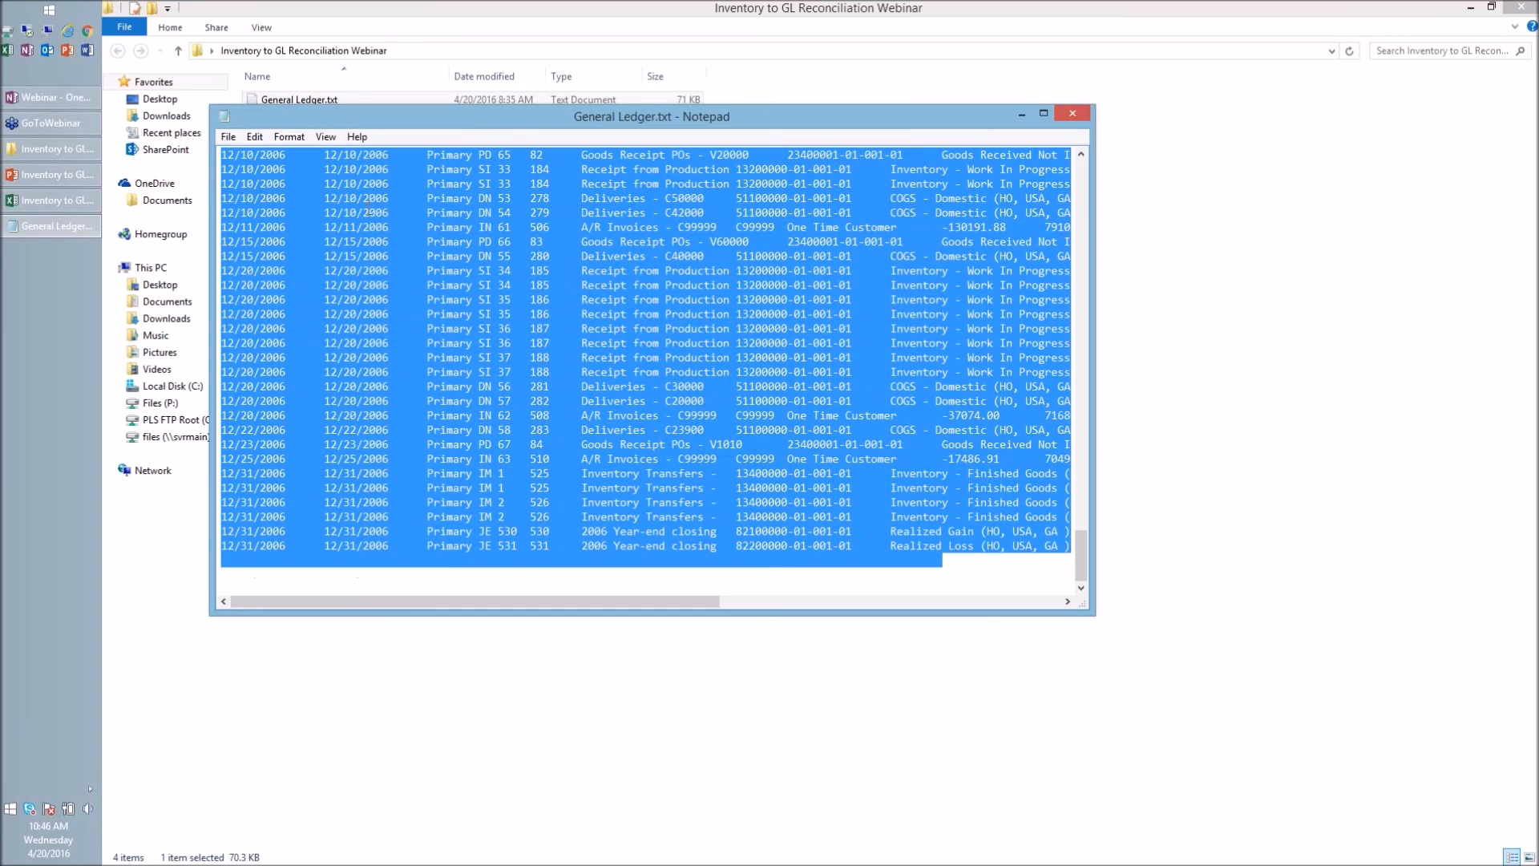
right_click(392, 251)
click(441, 301)
Step: Return to Excel, paste the general ledger data into the GL sheet at cell A1 and save the workbook, closing the text file
click(51, 207)
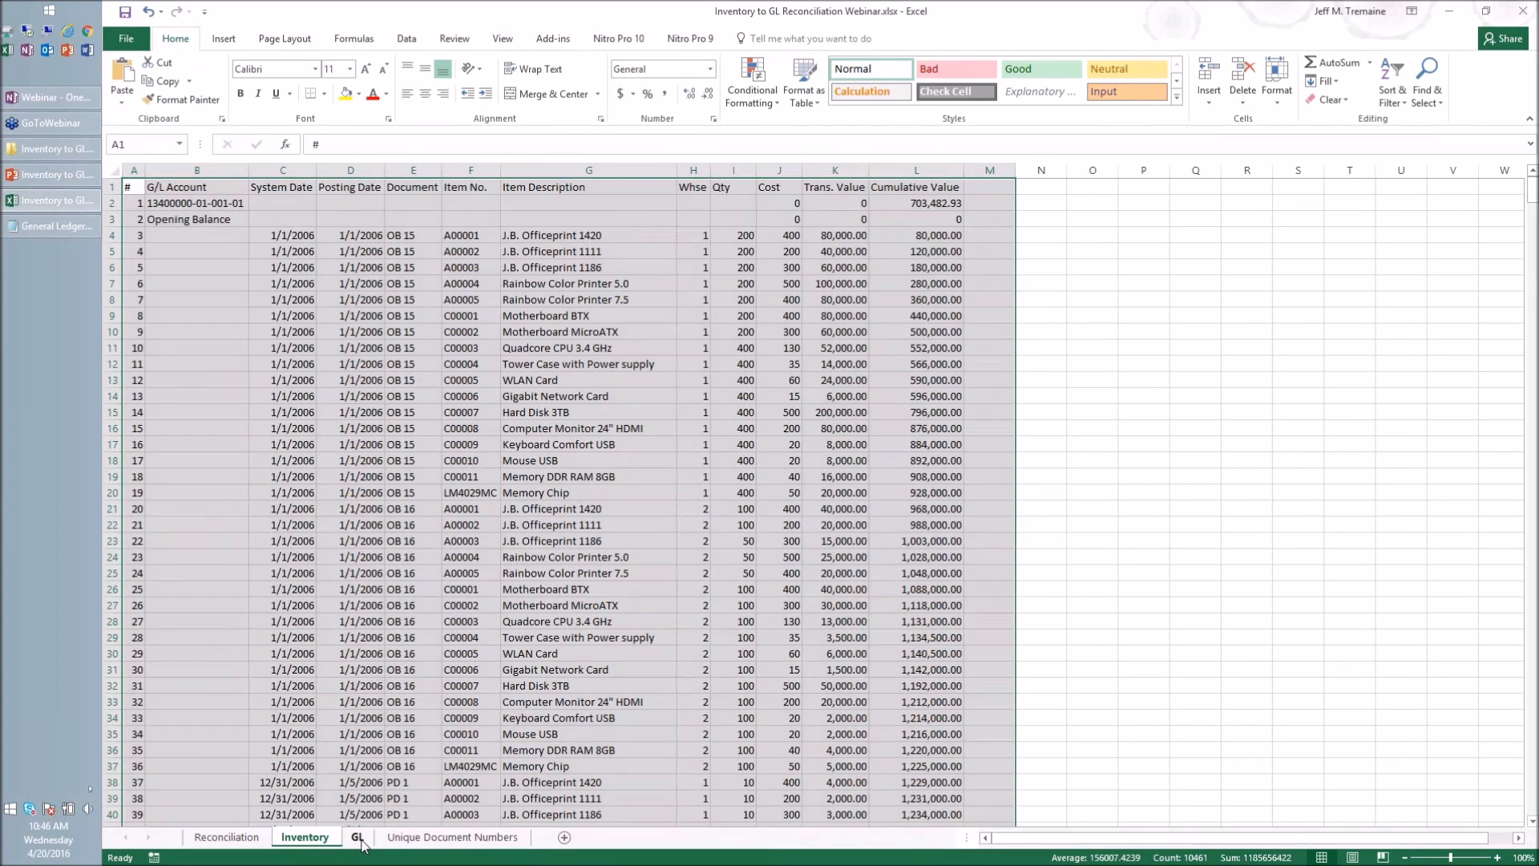
click(359, 838)
key(ctrl+v)
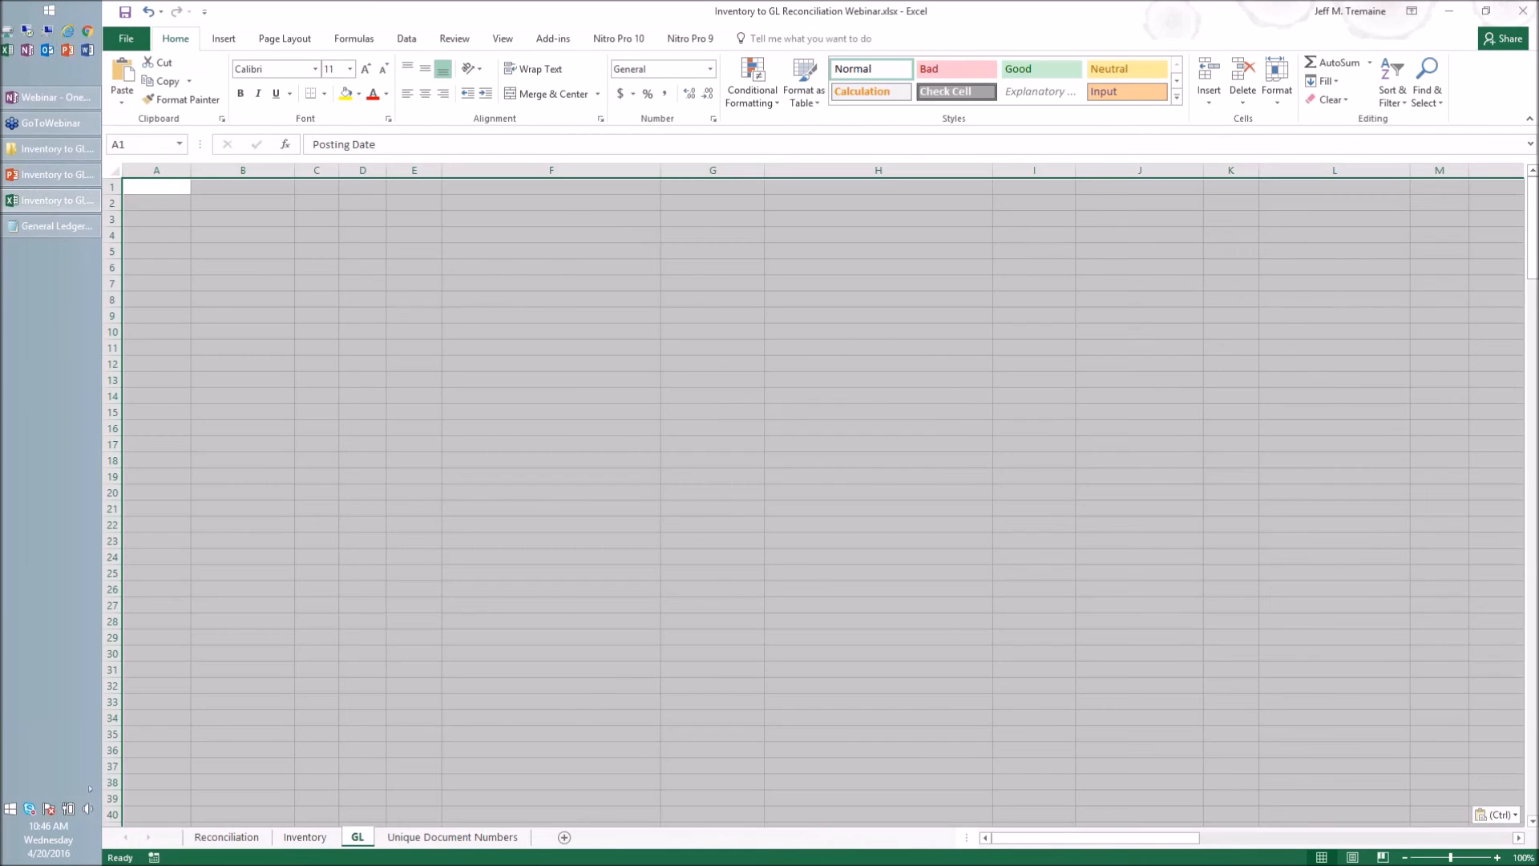
click(126, 12)
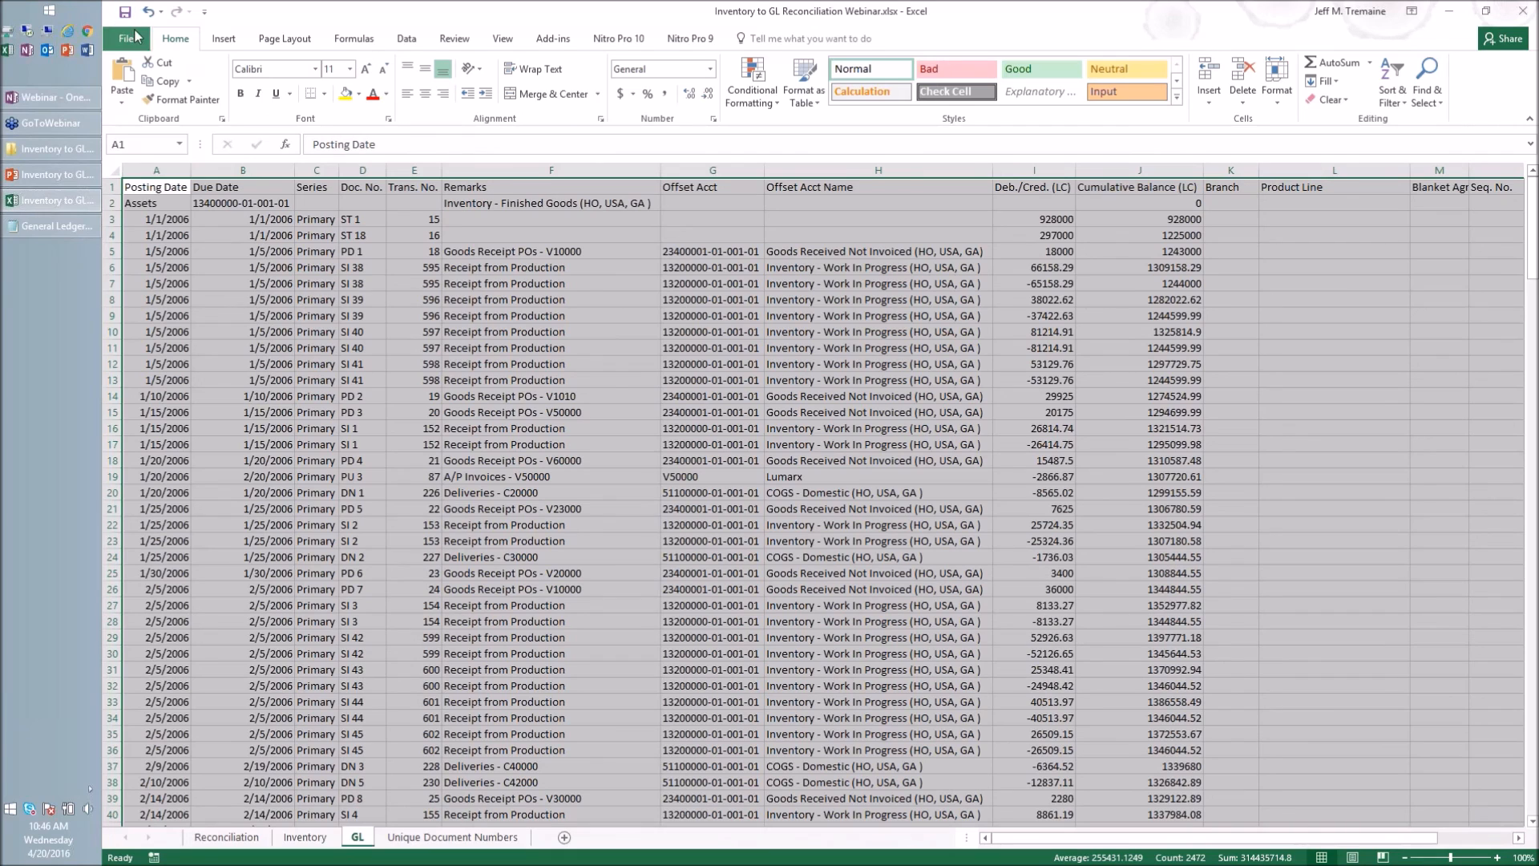
click(56, 228)
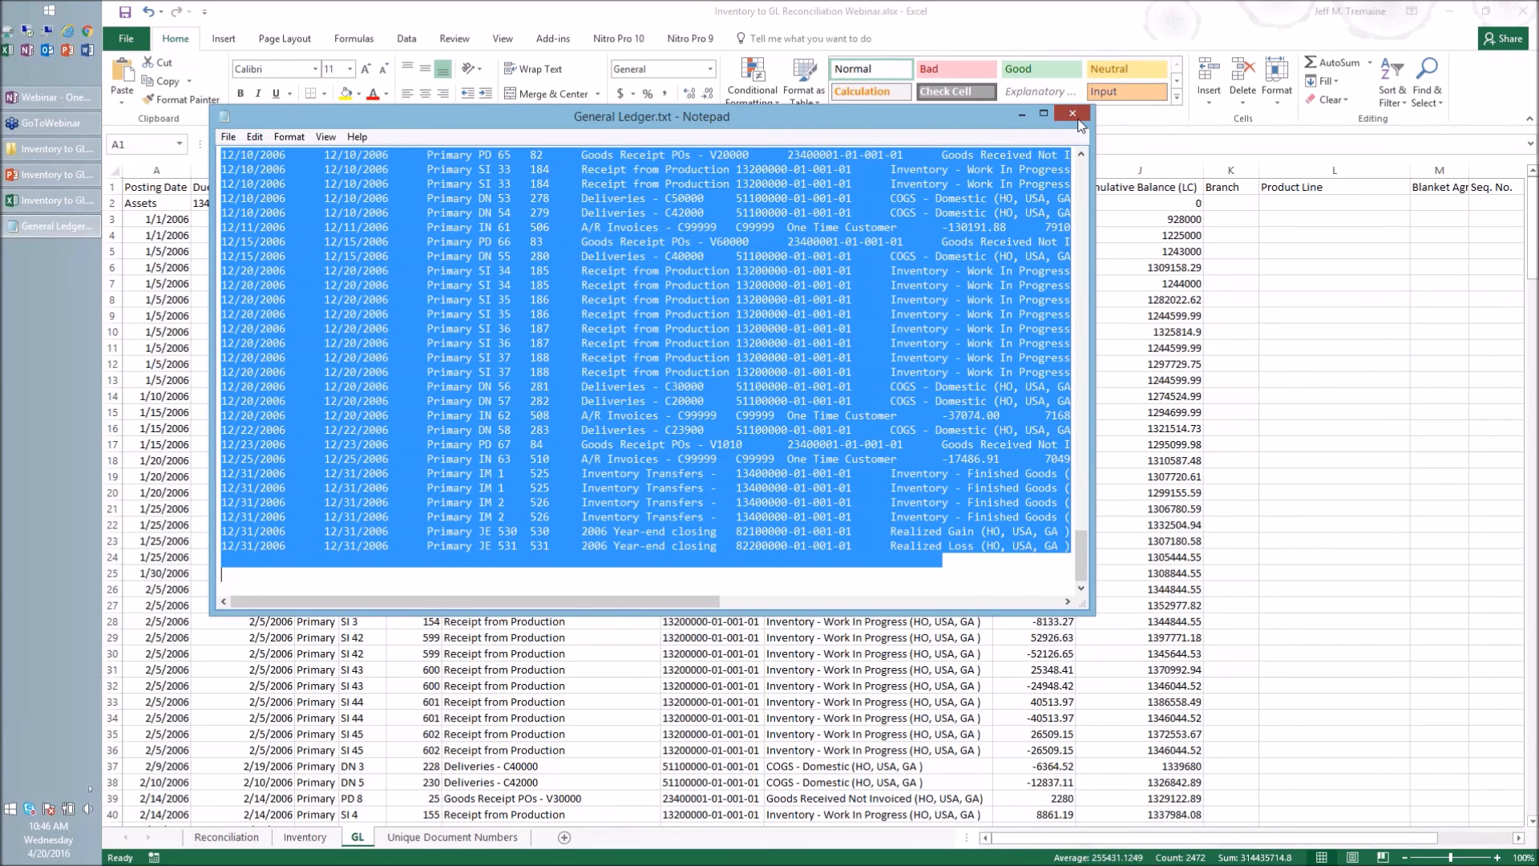
click(1075, 115)
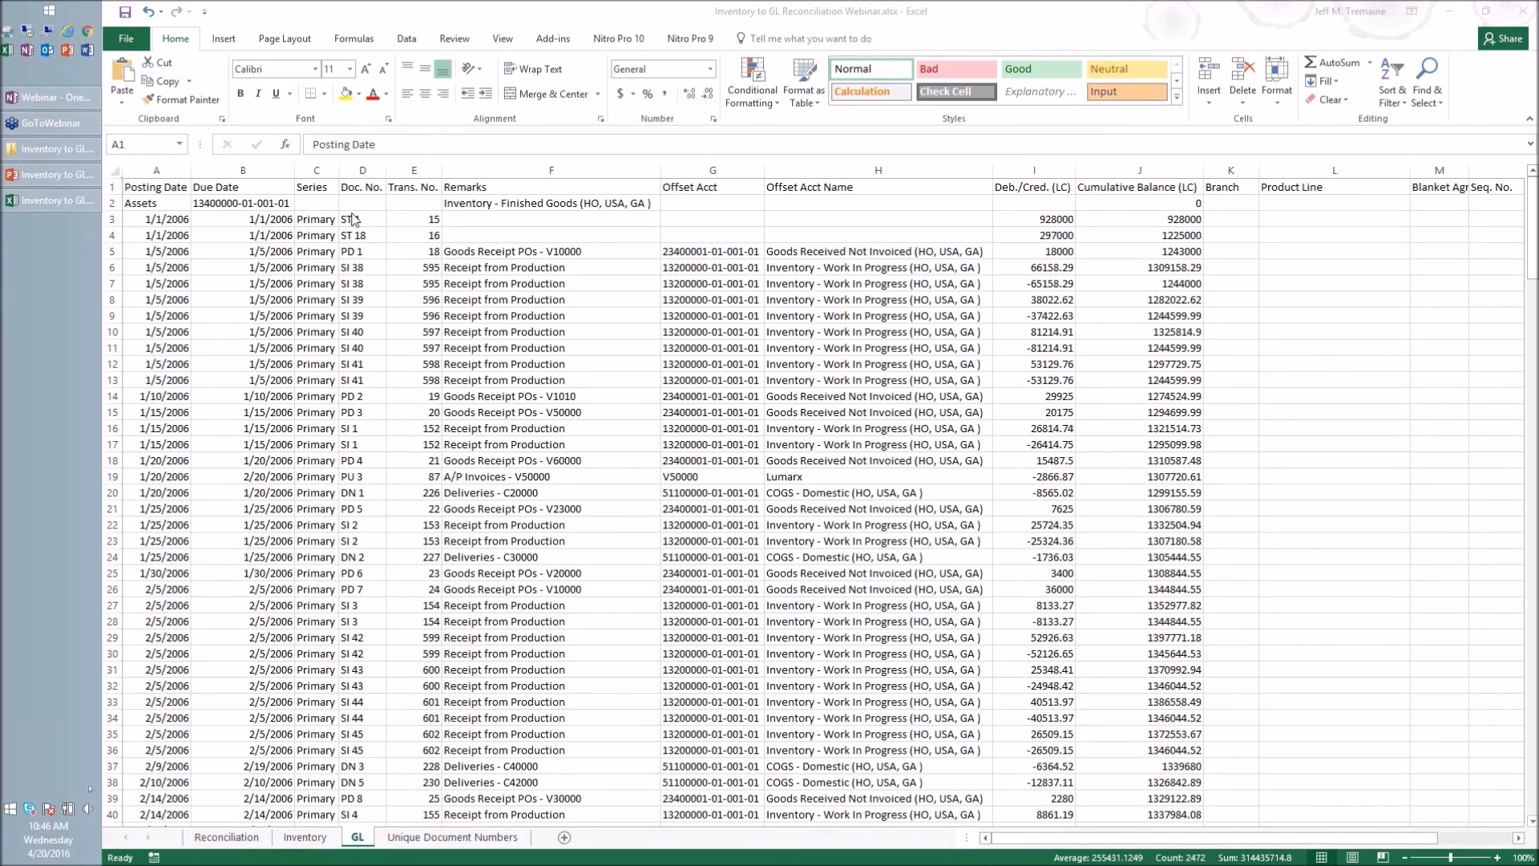
Step: Copy all Inventory sheet document numbers from cell E4 down into the Unique Document Numbers sheet, starting at cell A2
click(305, 838)
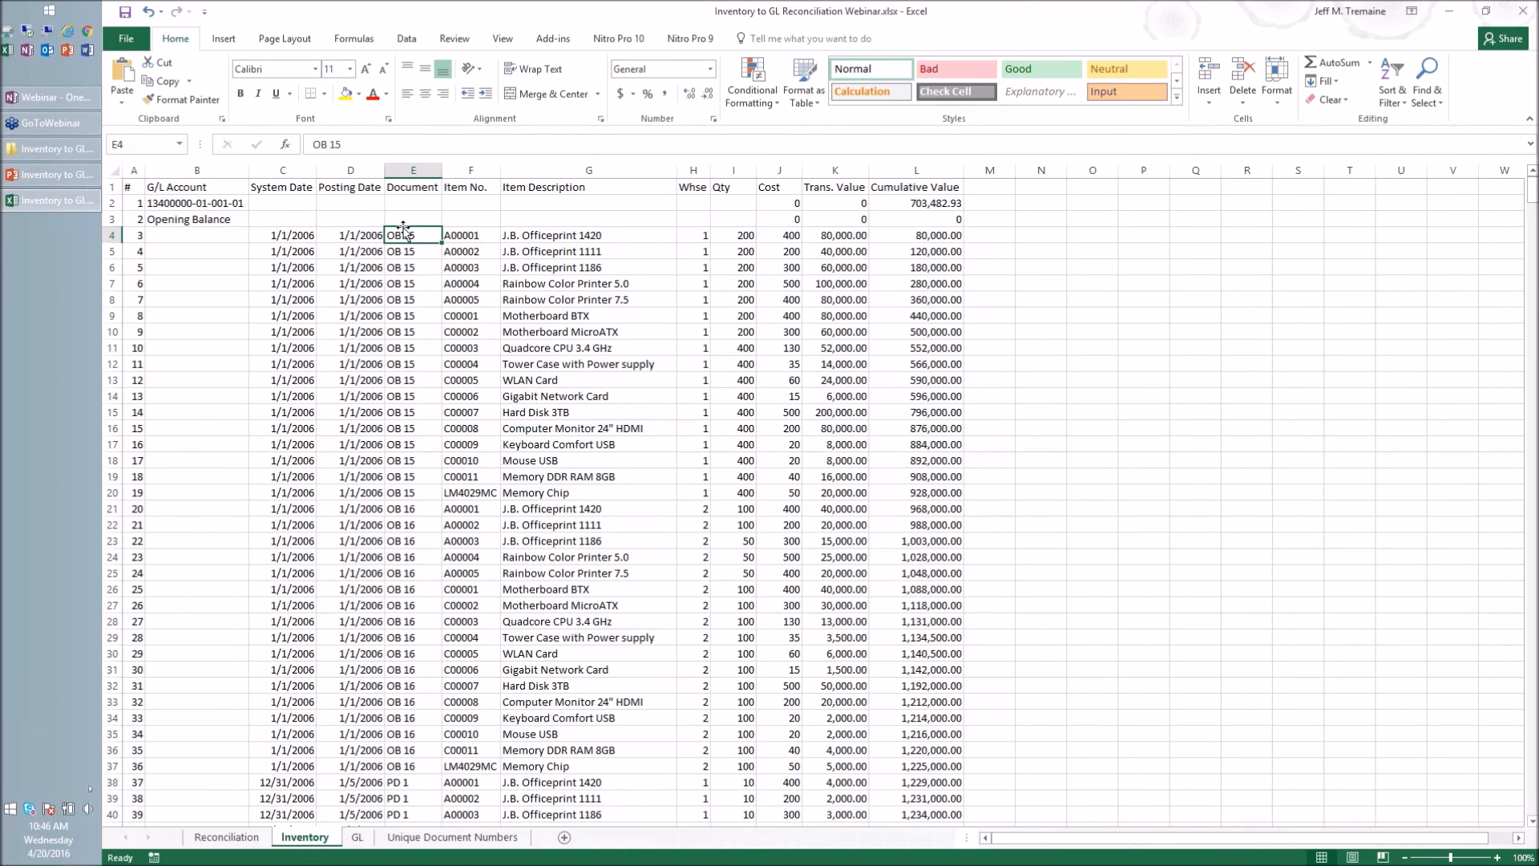
click(405, 235)
key(ctrl+shift+Down)
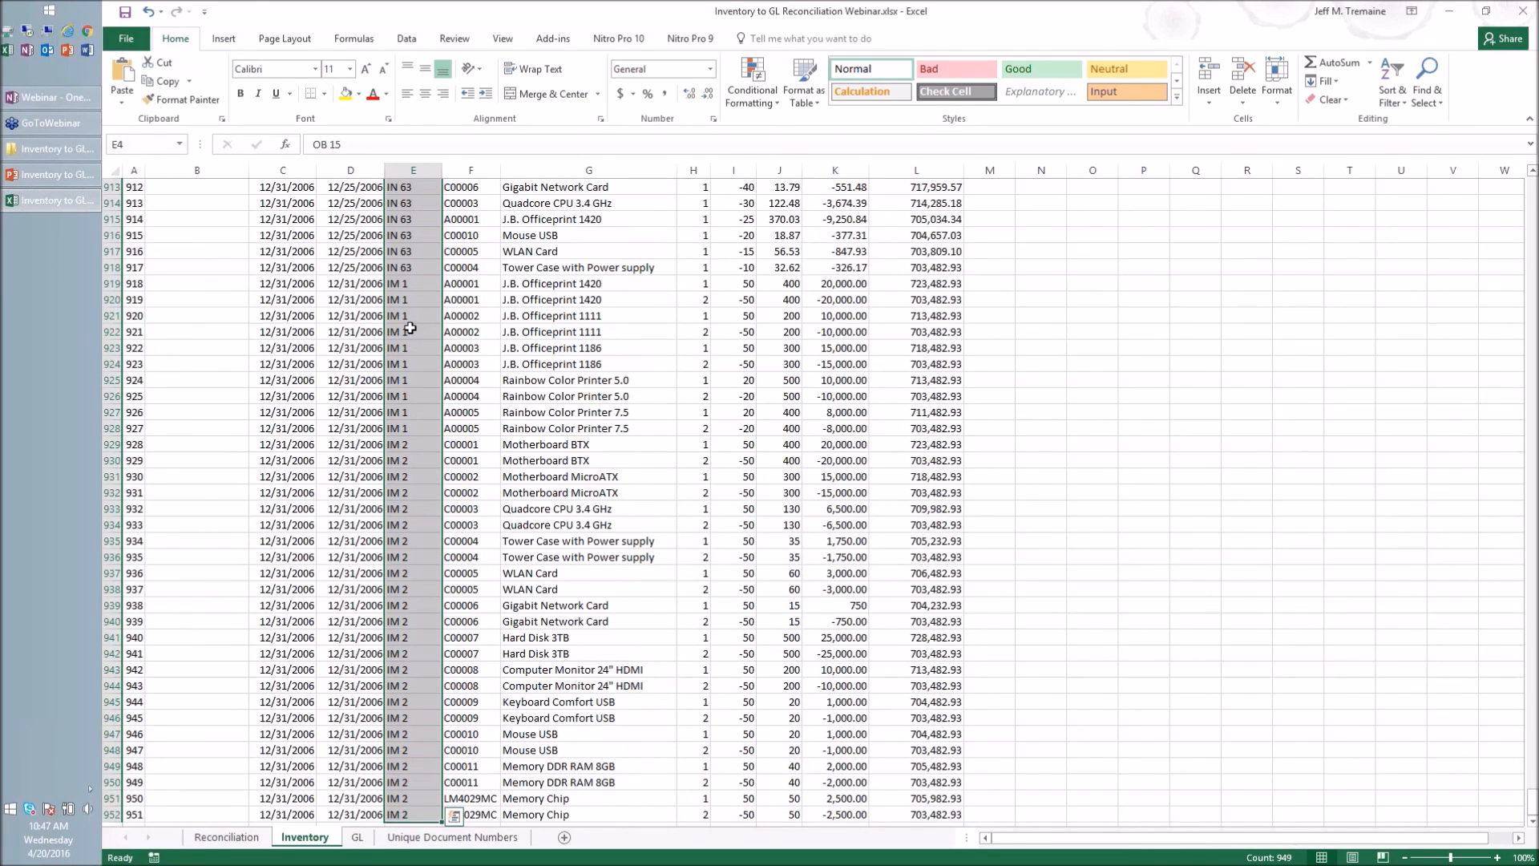
right_click(411, 328)
click(445, 360)
key(ctrl+BackSpace)
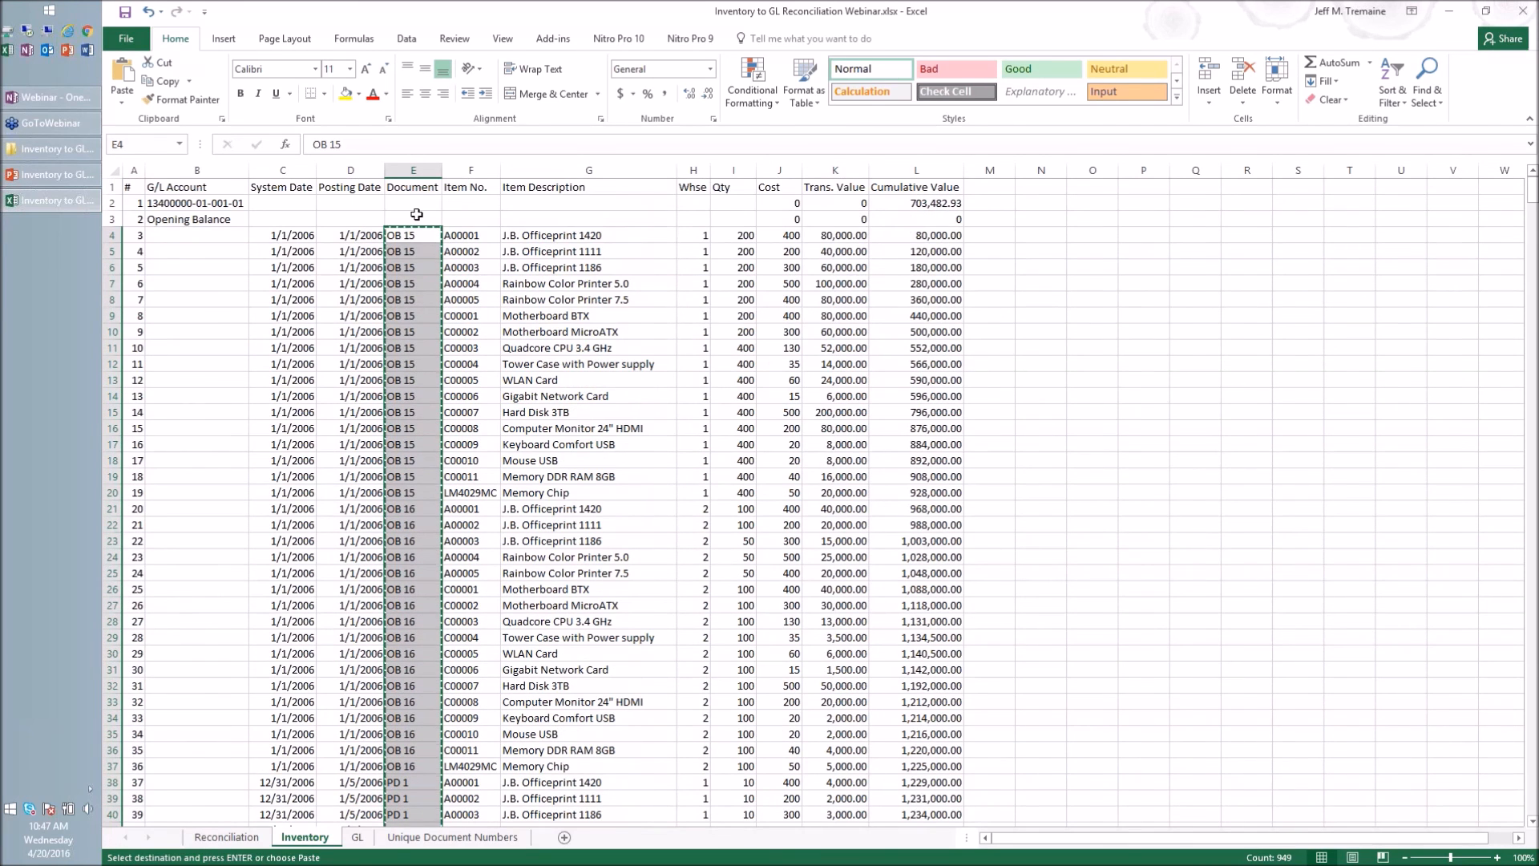
click(423, 839)
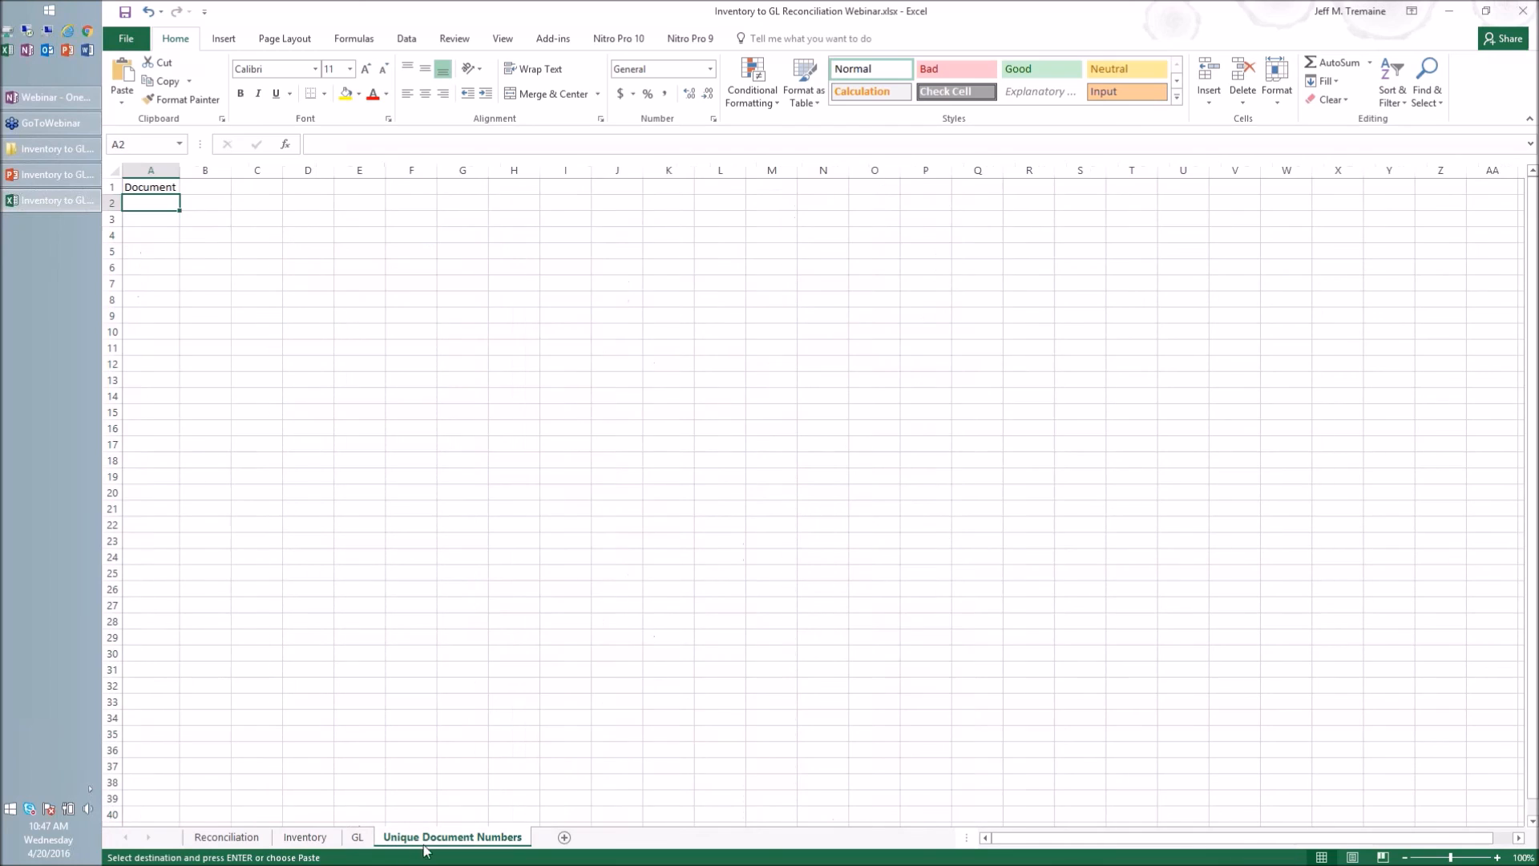
right_click(165, 202)
click(199, 270)
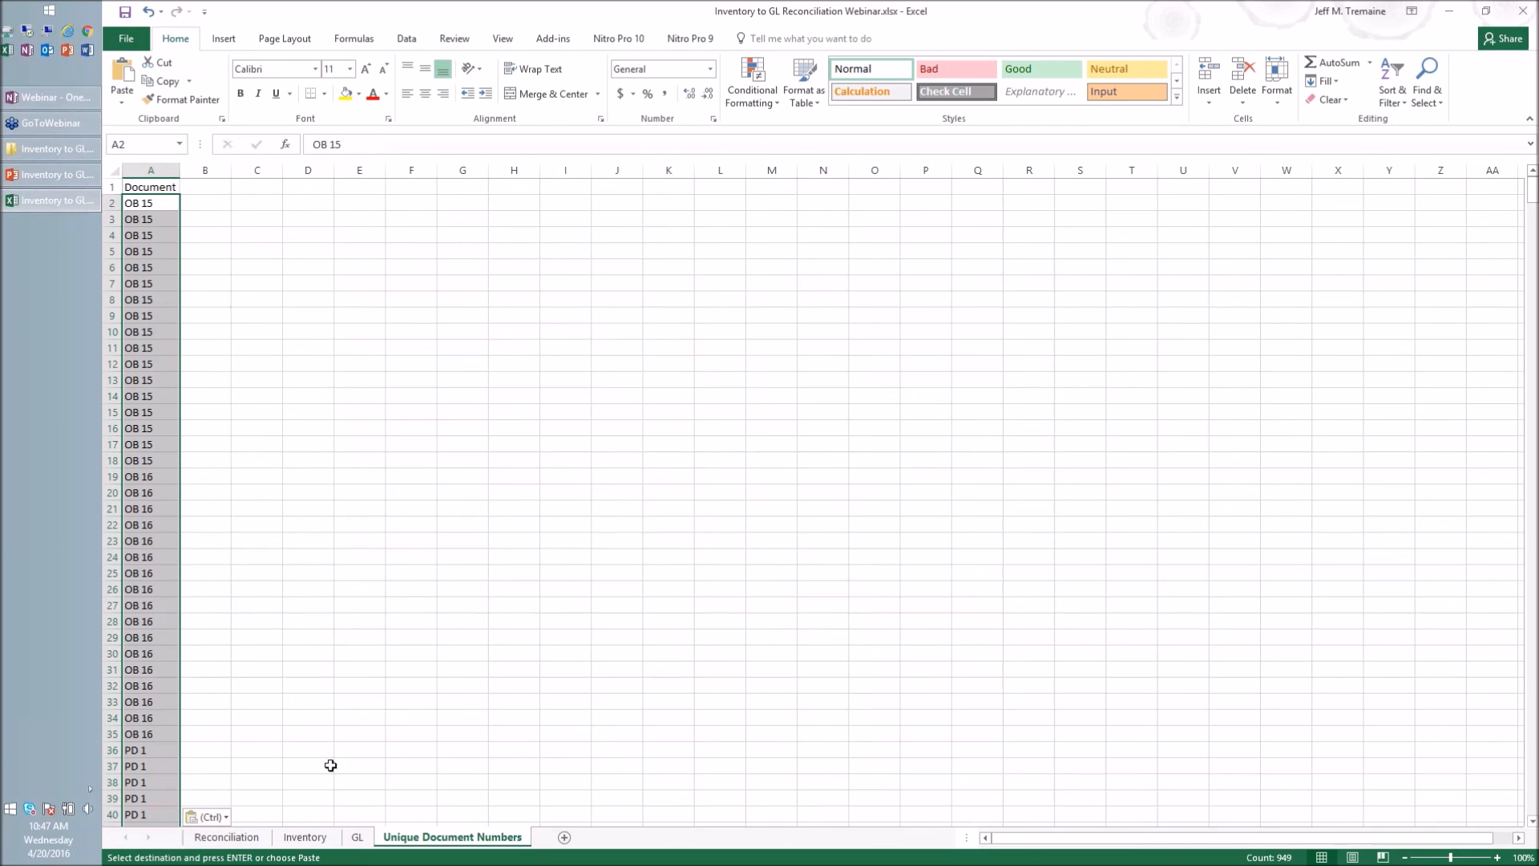
Step: Copy all document numbers in the GL sheet's Doc. No. column from cell D3 down
click(360, 839)
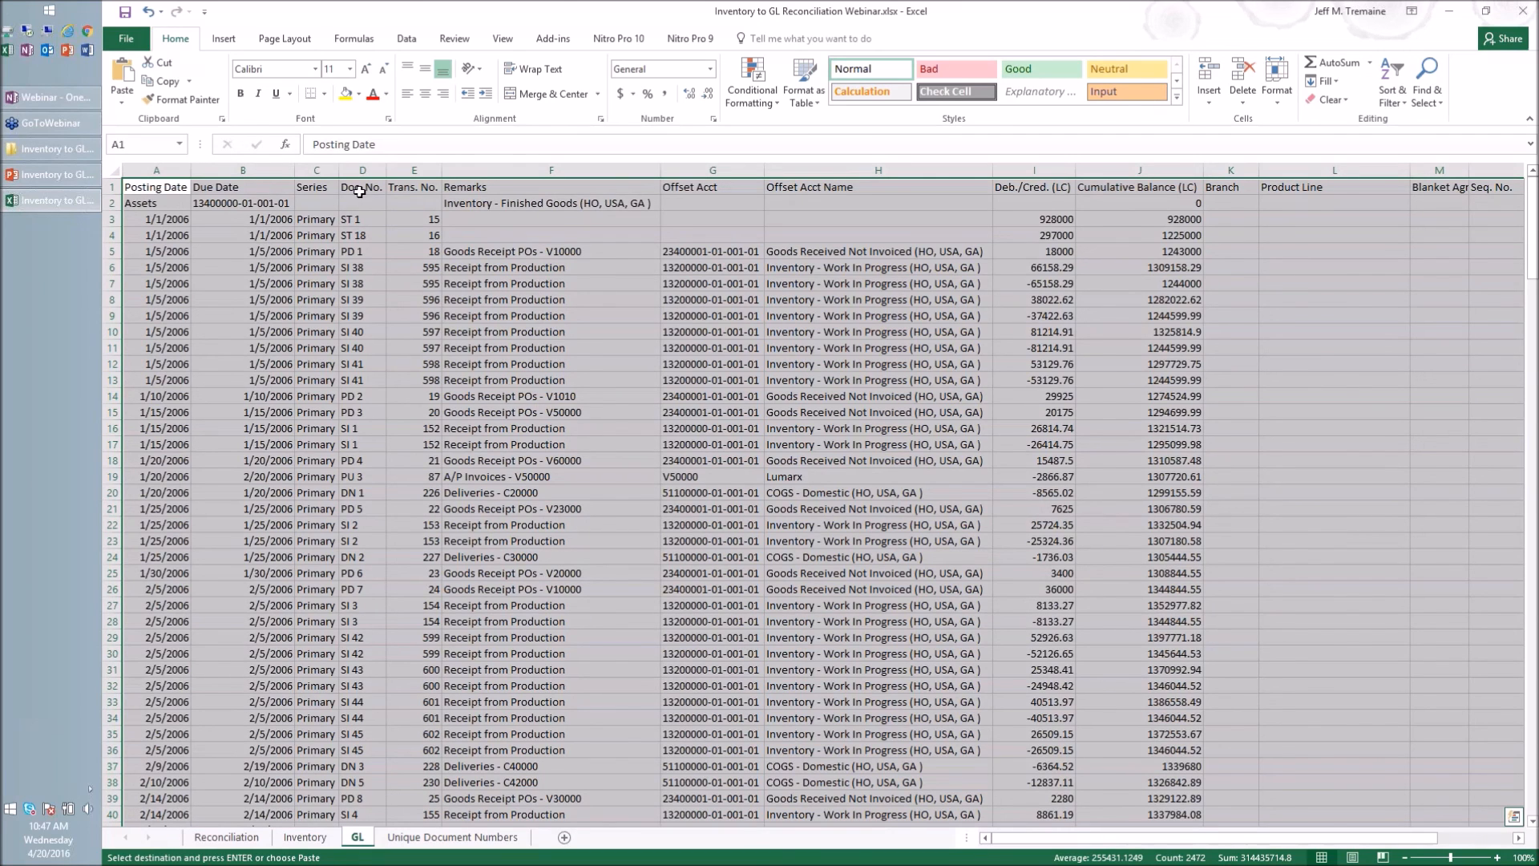
click(361, 219)
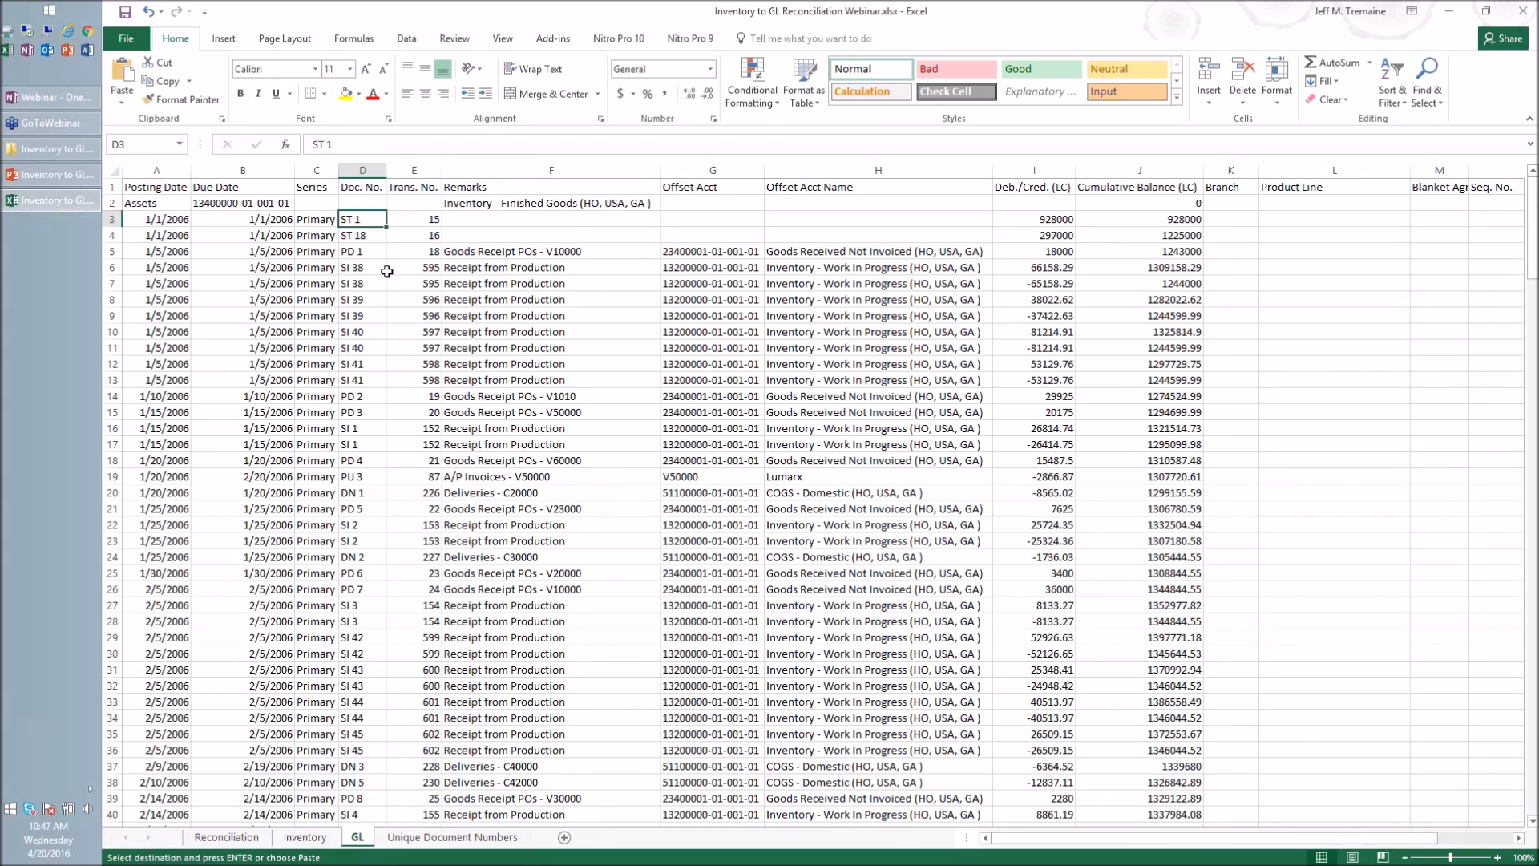
key(ctrl+shift+Down)
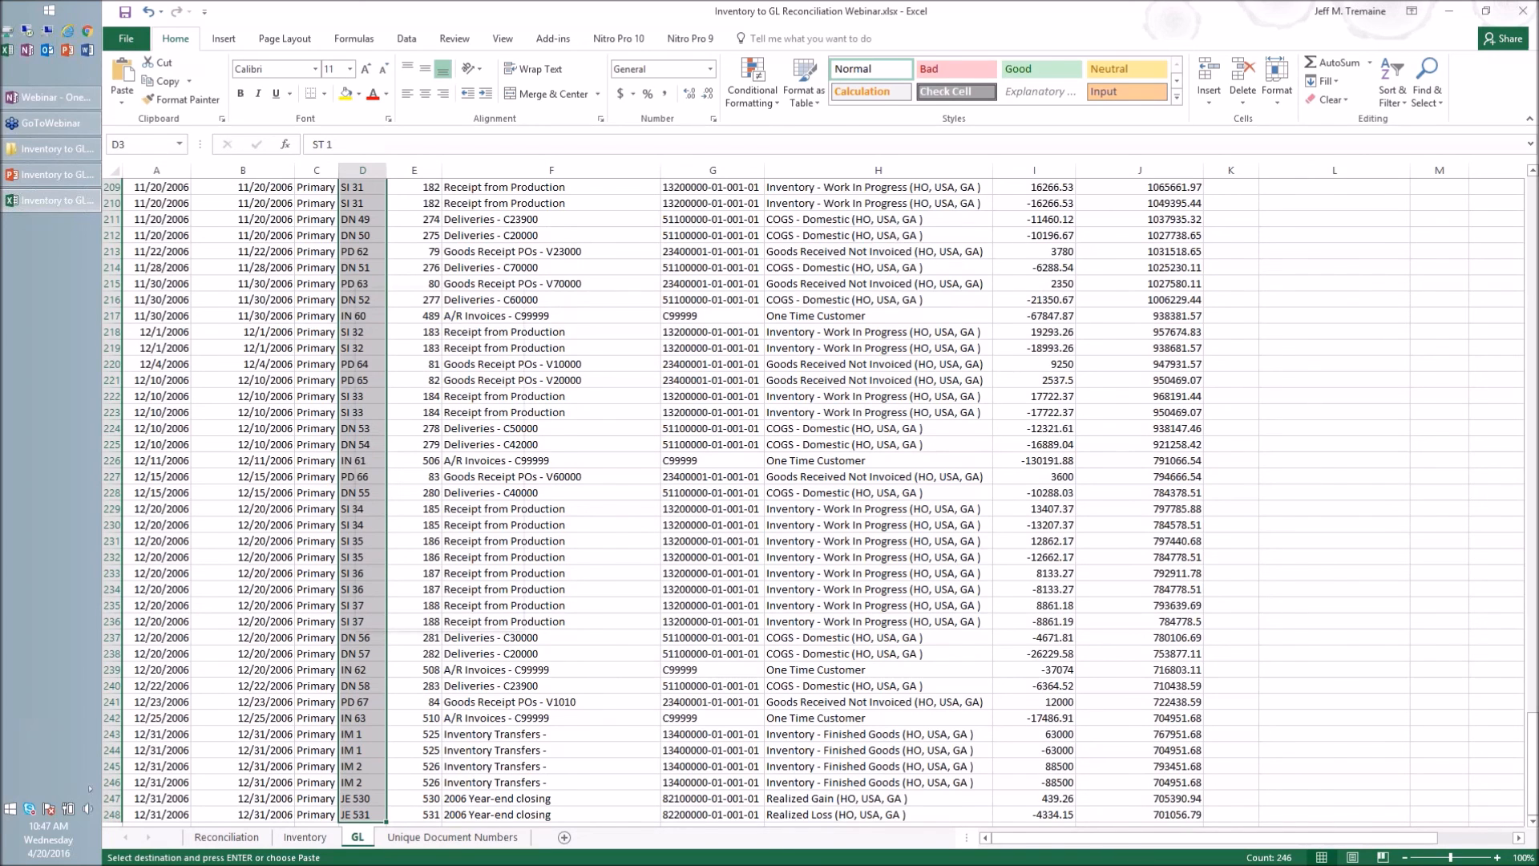
right_click(356, 289)
click(388, 318)
scroll(388, 319, up, 20)
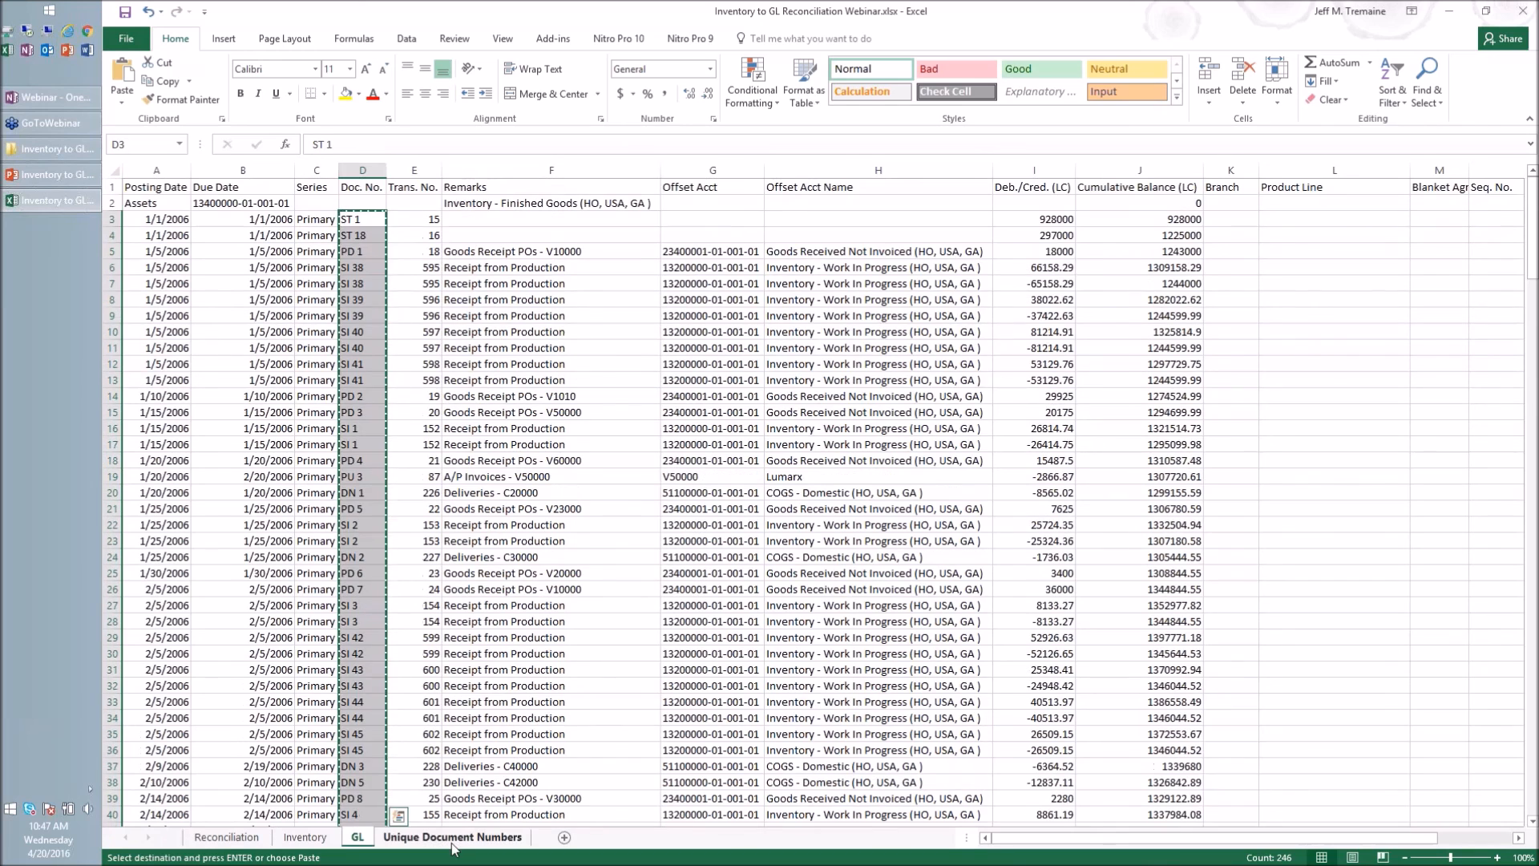
Step: Paste the copied GL document numbers into the Unique Document Numbers sheet directly below the last inventory entry, starting at cell A951
click(454, 837)
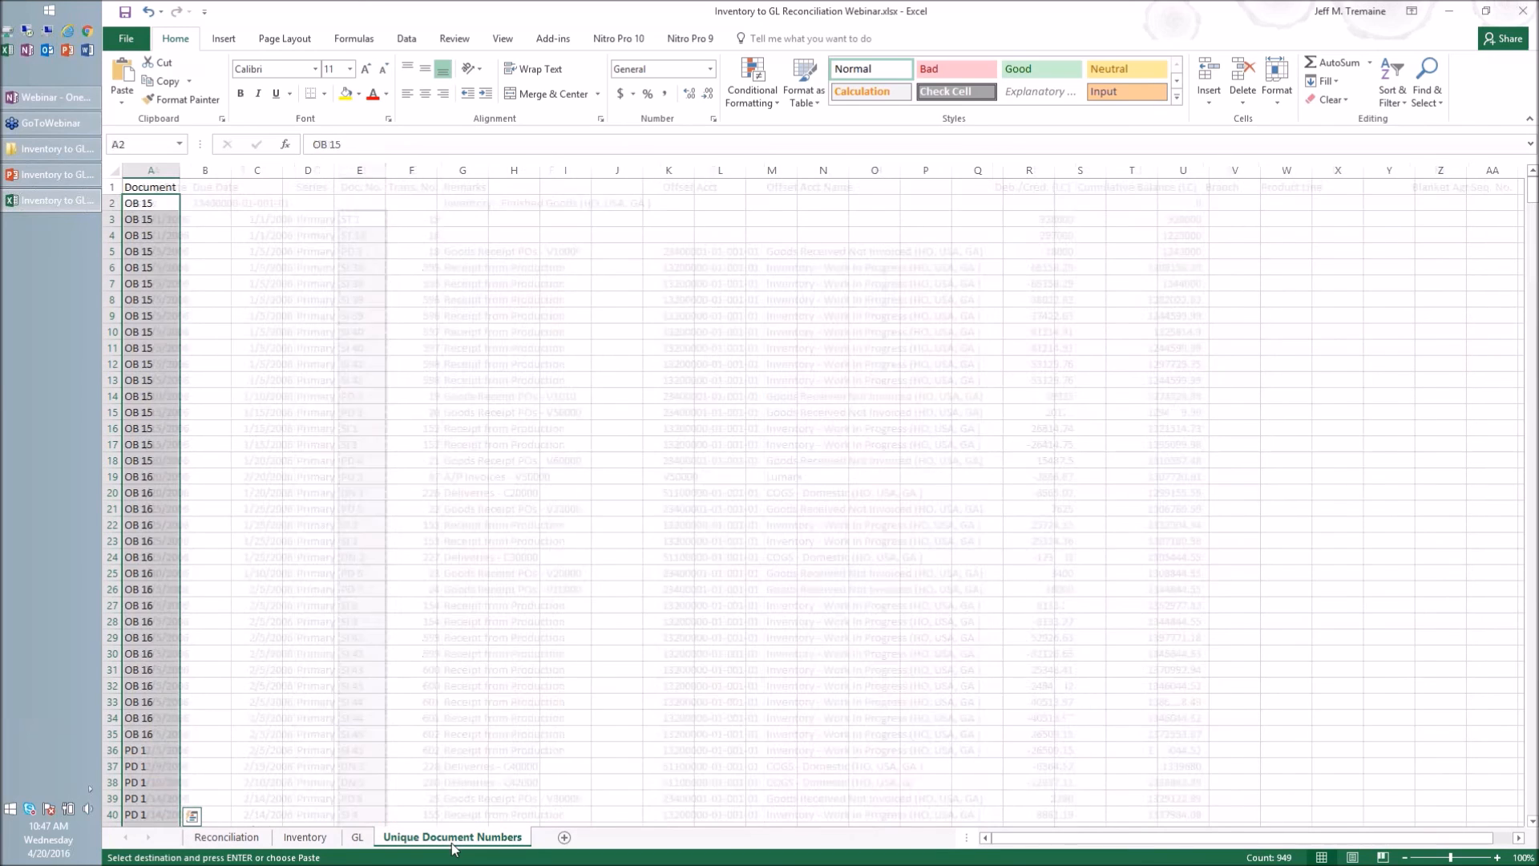
click(147, 207)
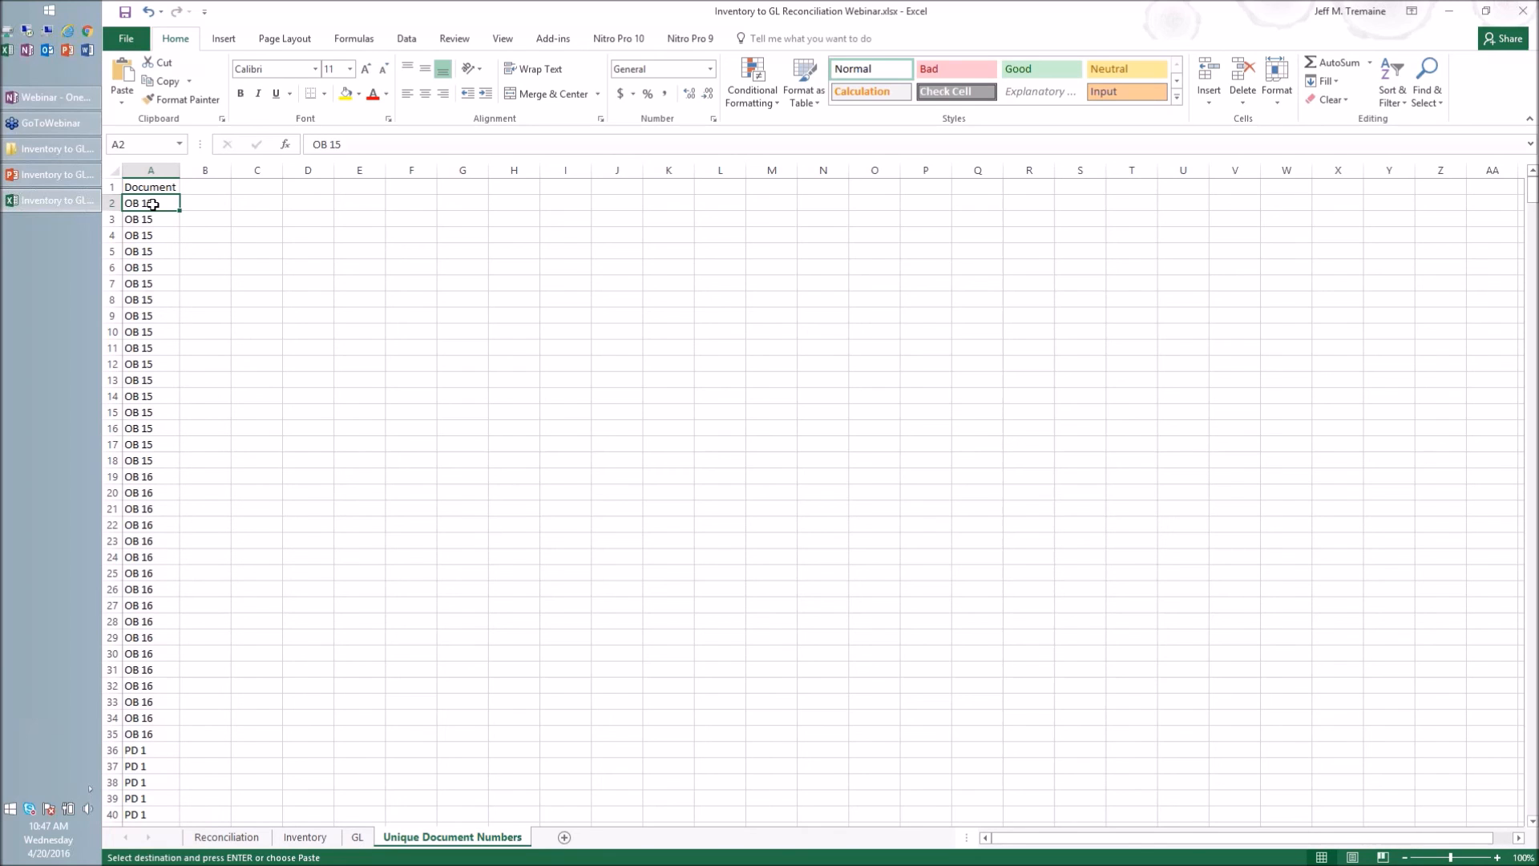
key(ctrl+Down)
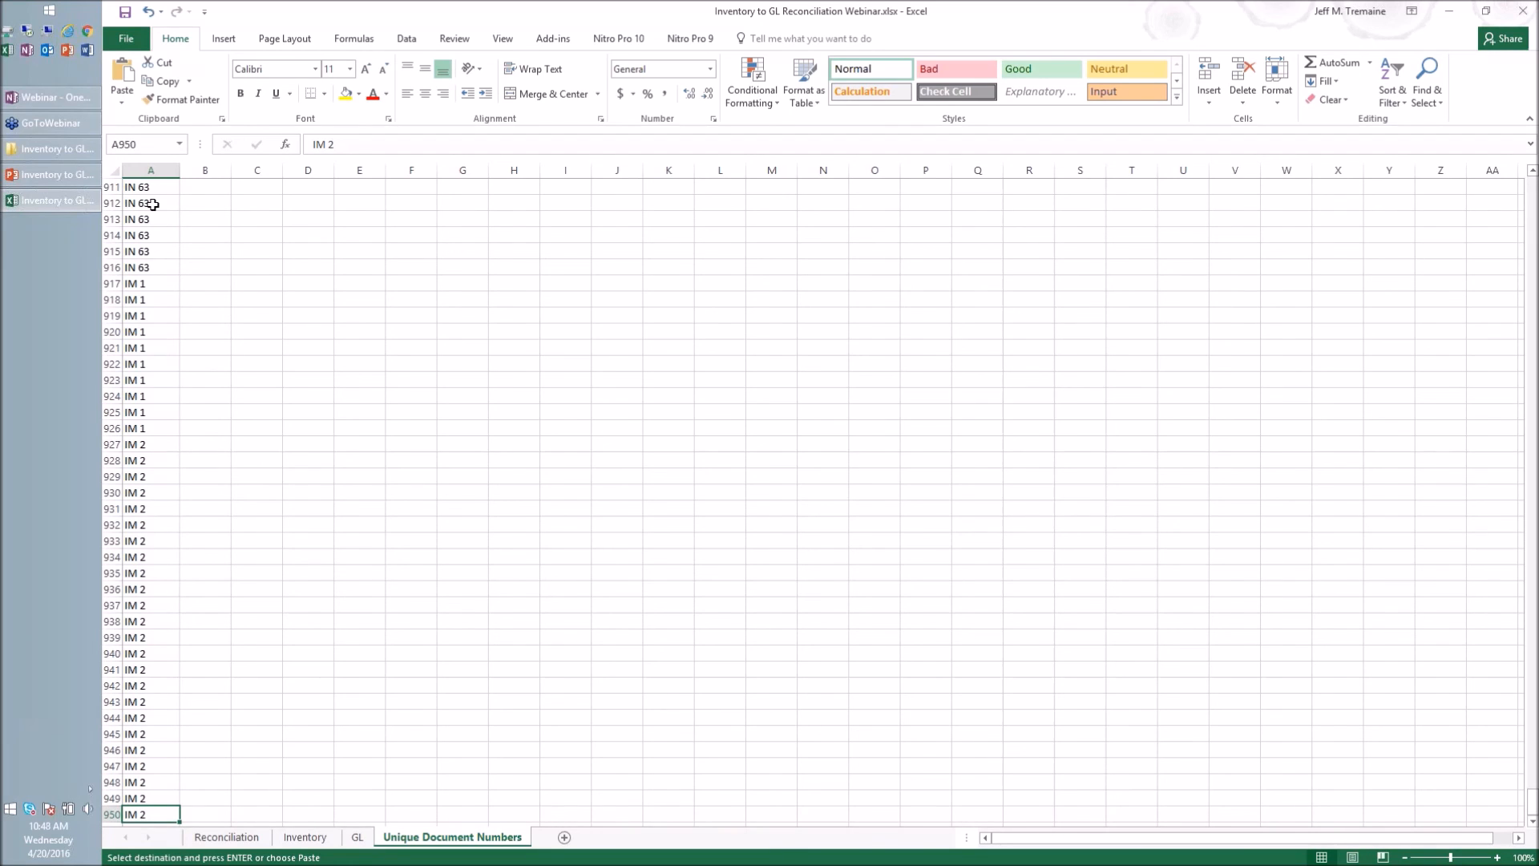
scroll(152, 204, down, 5)
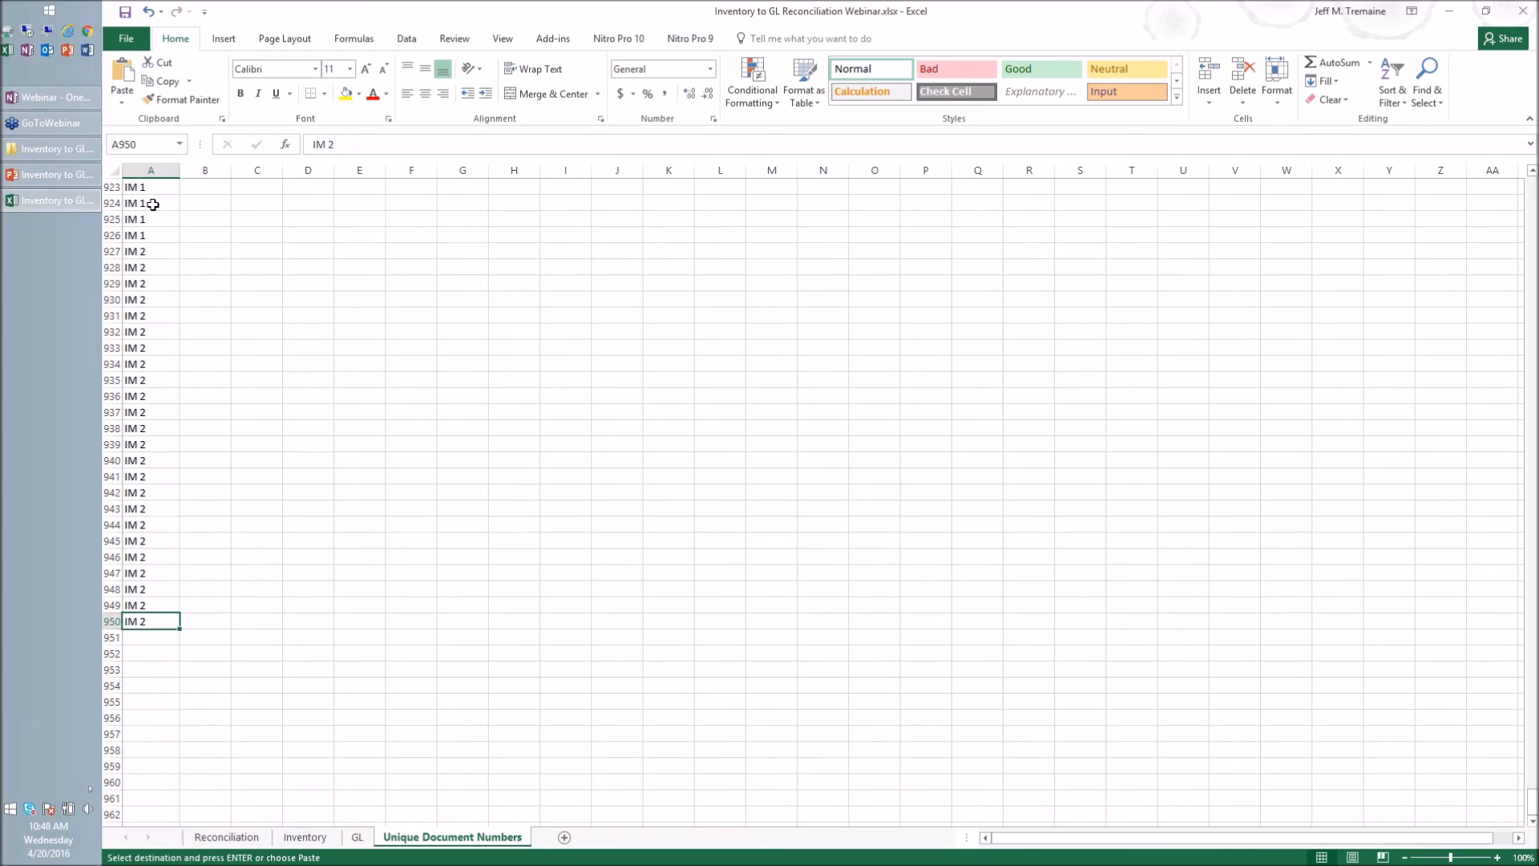
click(137, 587)
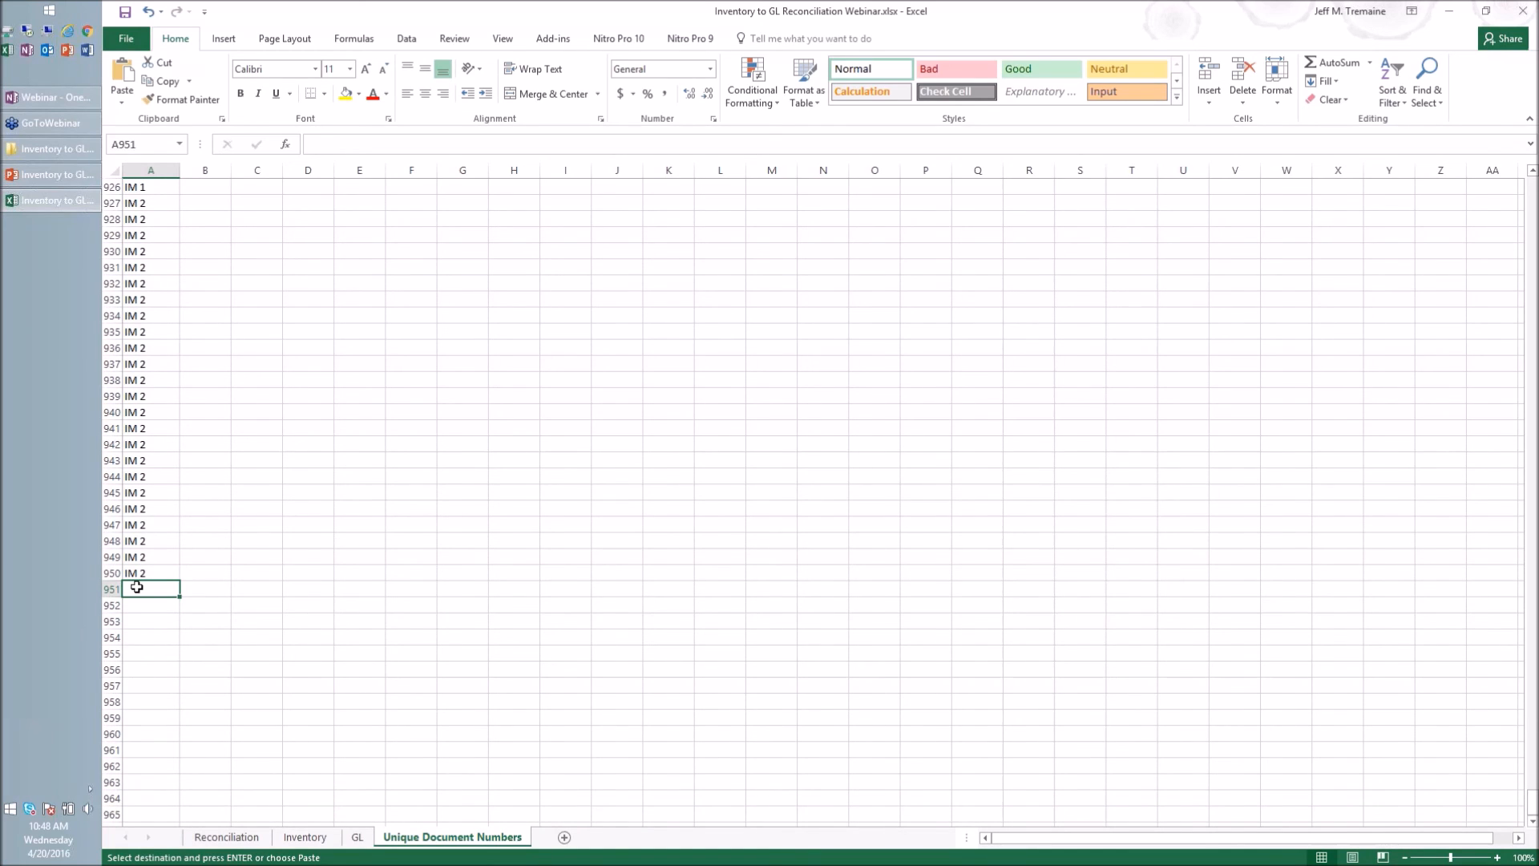
key(ctrl+v)
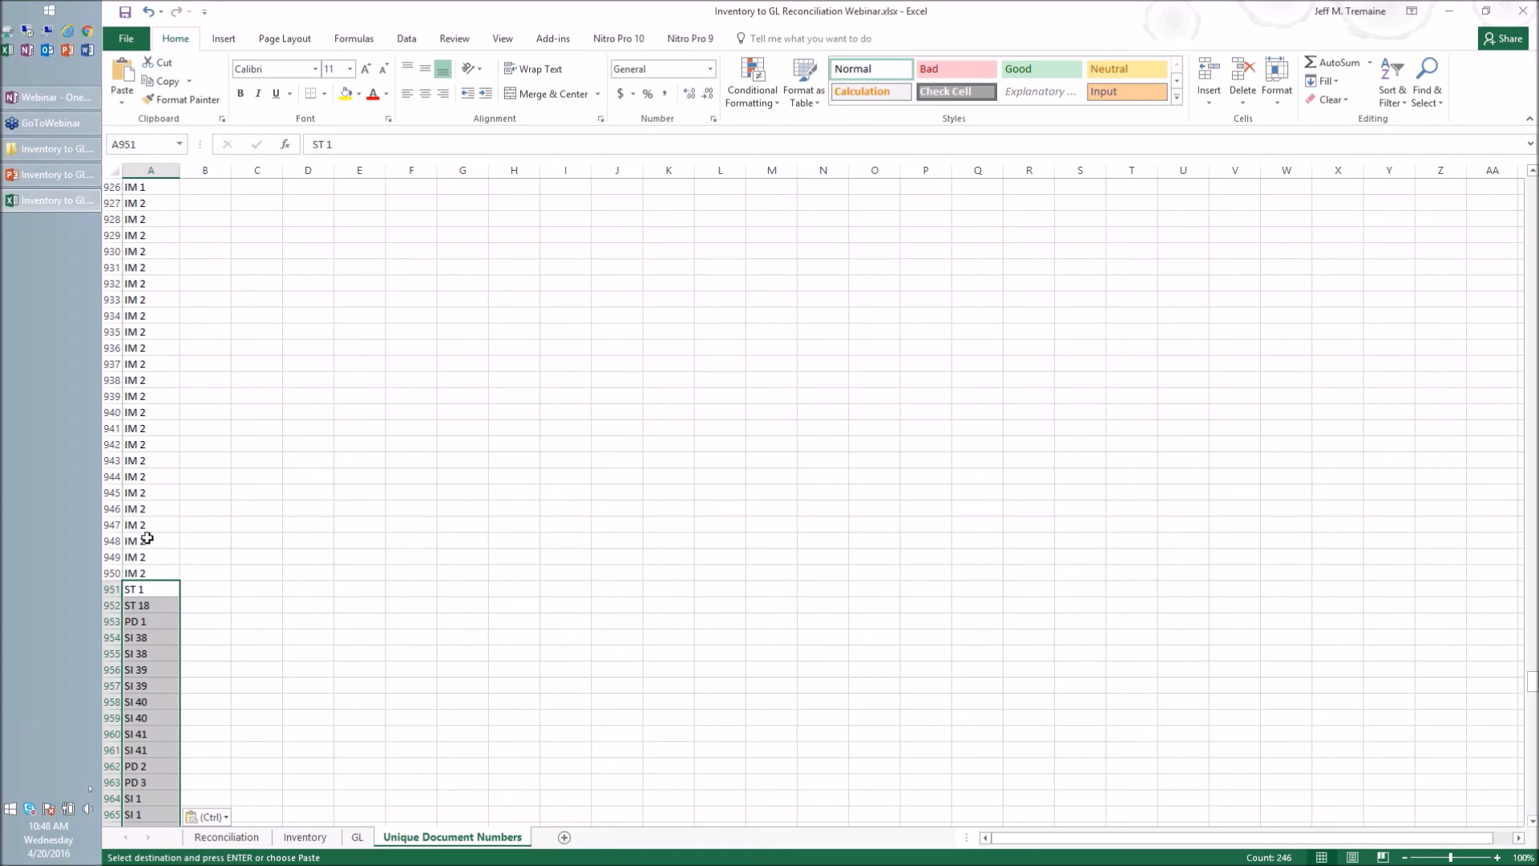
Step: Apply an in-place Advanced Filter to the document list A1:A1196, using the first row as the label and showing unique records only
drag(1532, 677, 1525, 142)
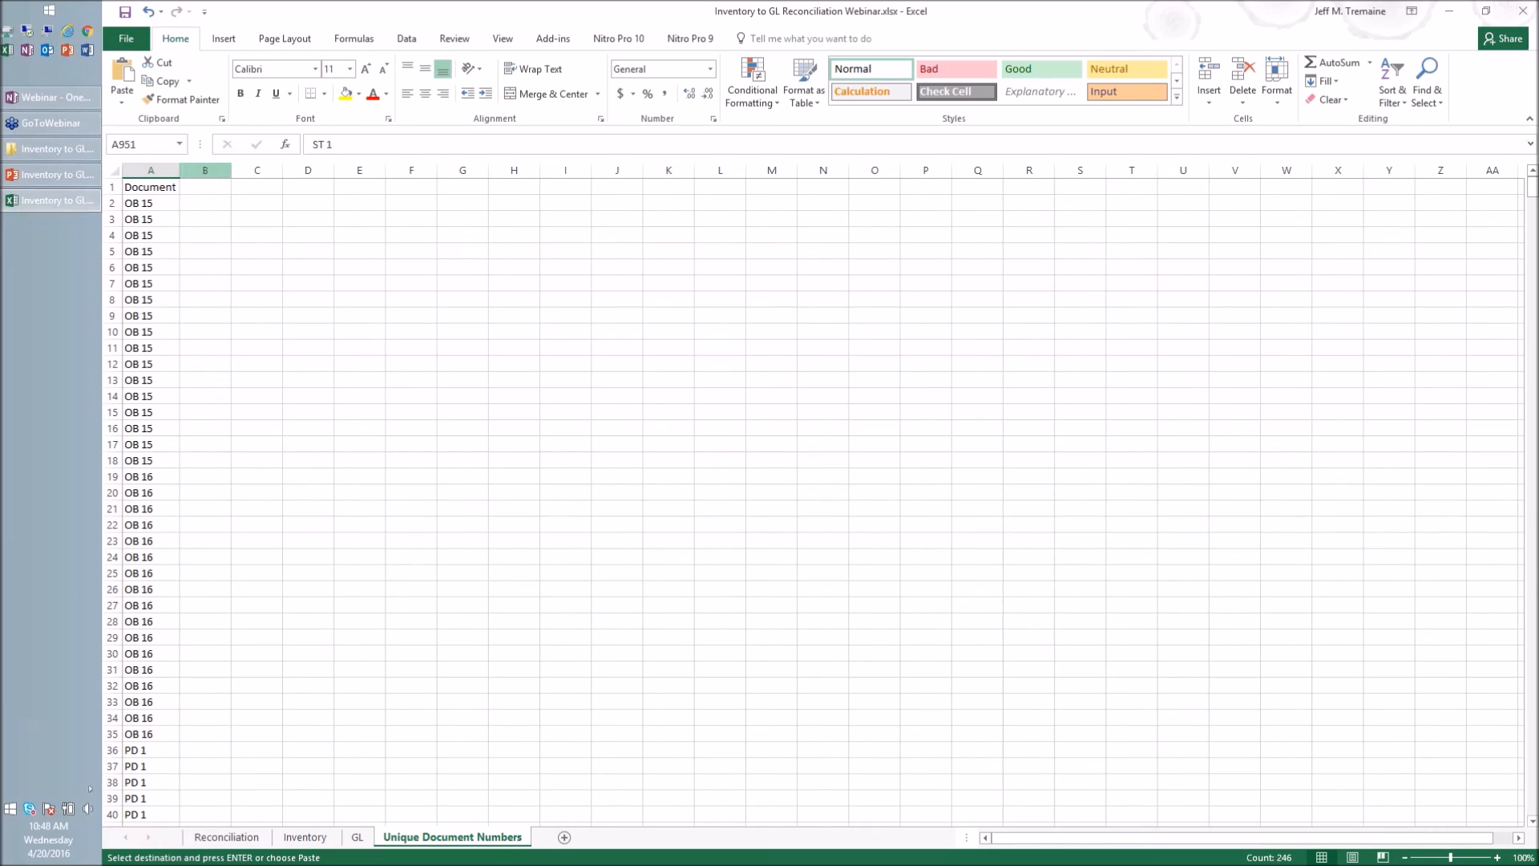
click(151, 189)
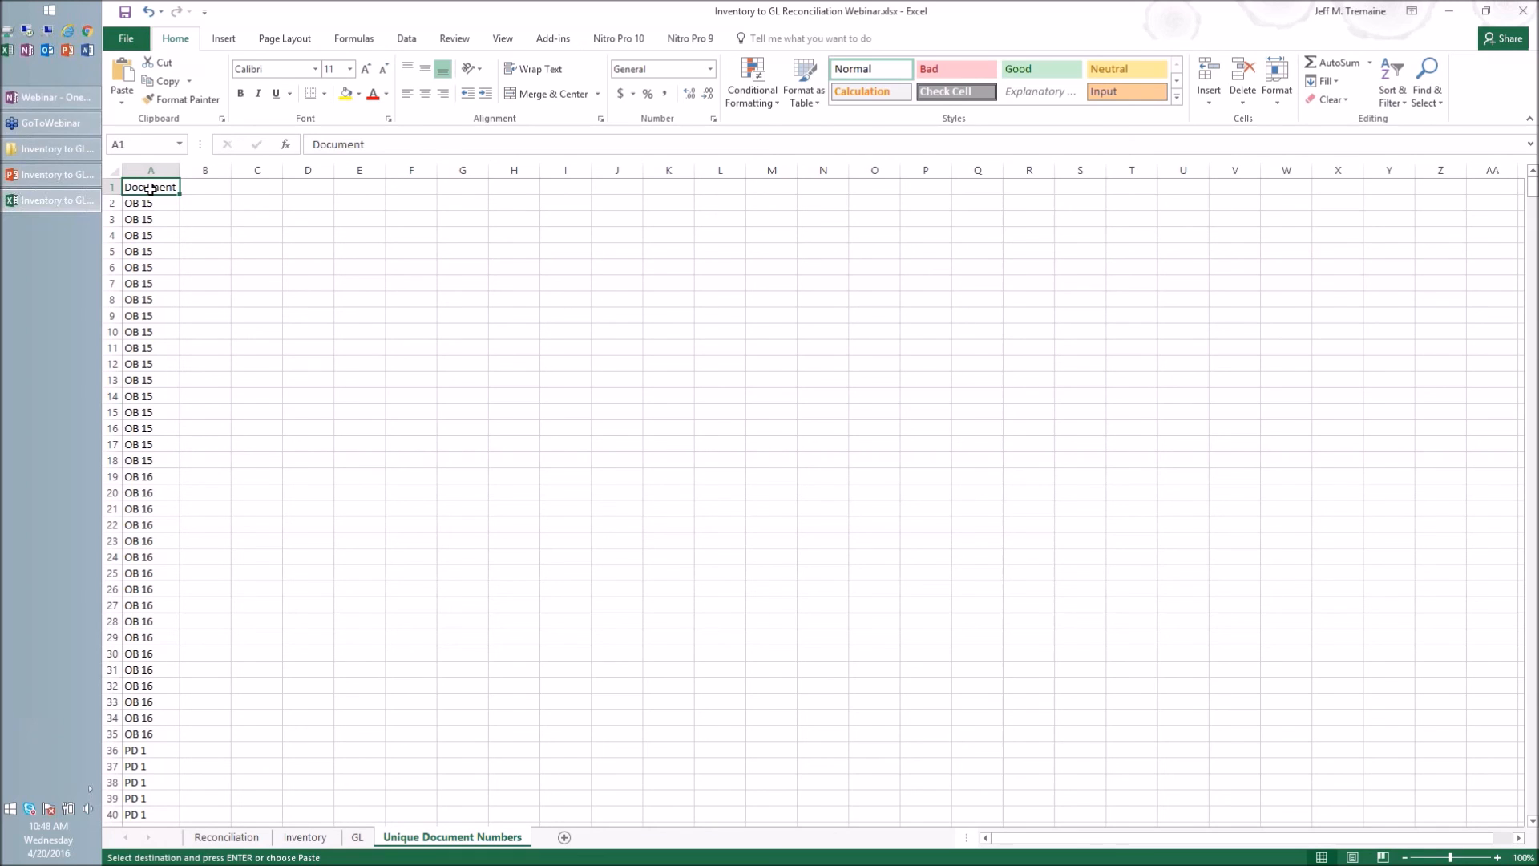
key(ctrl+shift+Down)
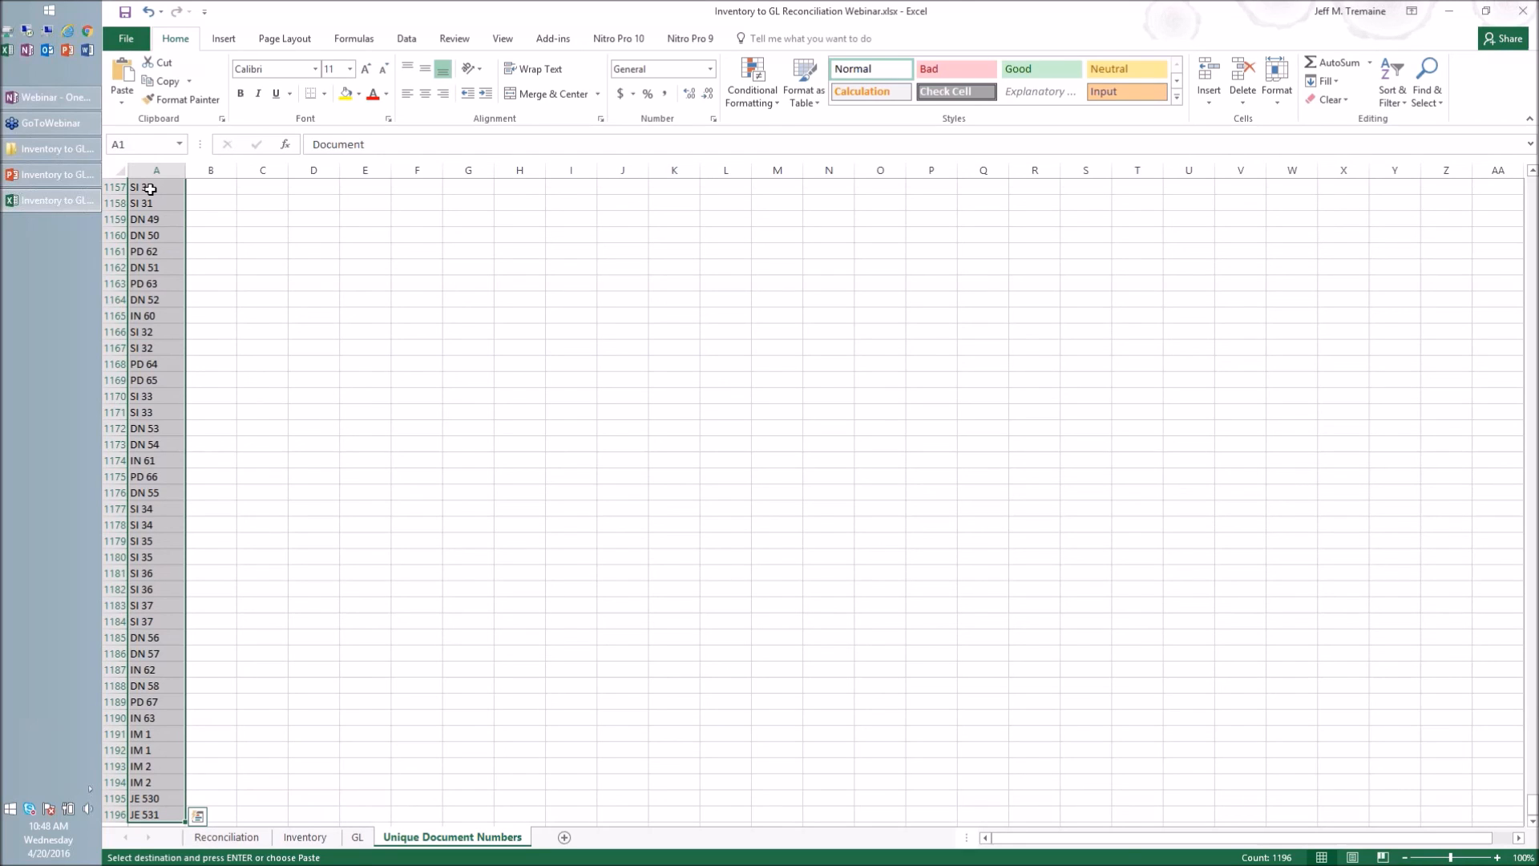
click(407, 40)
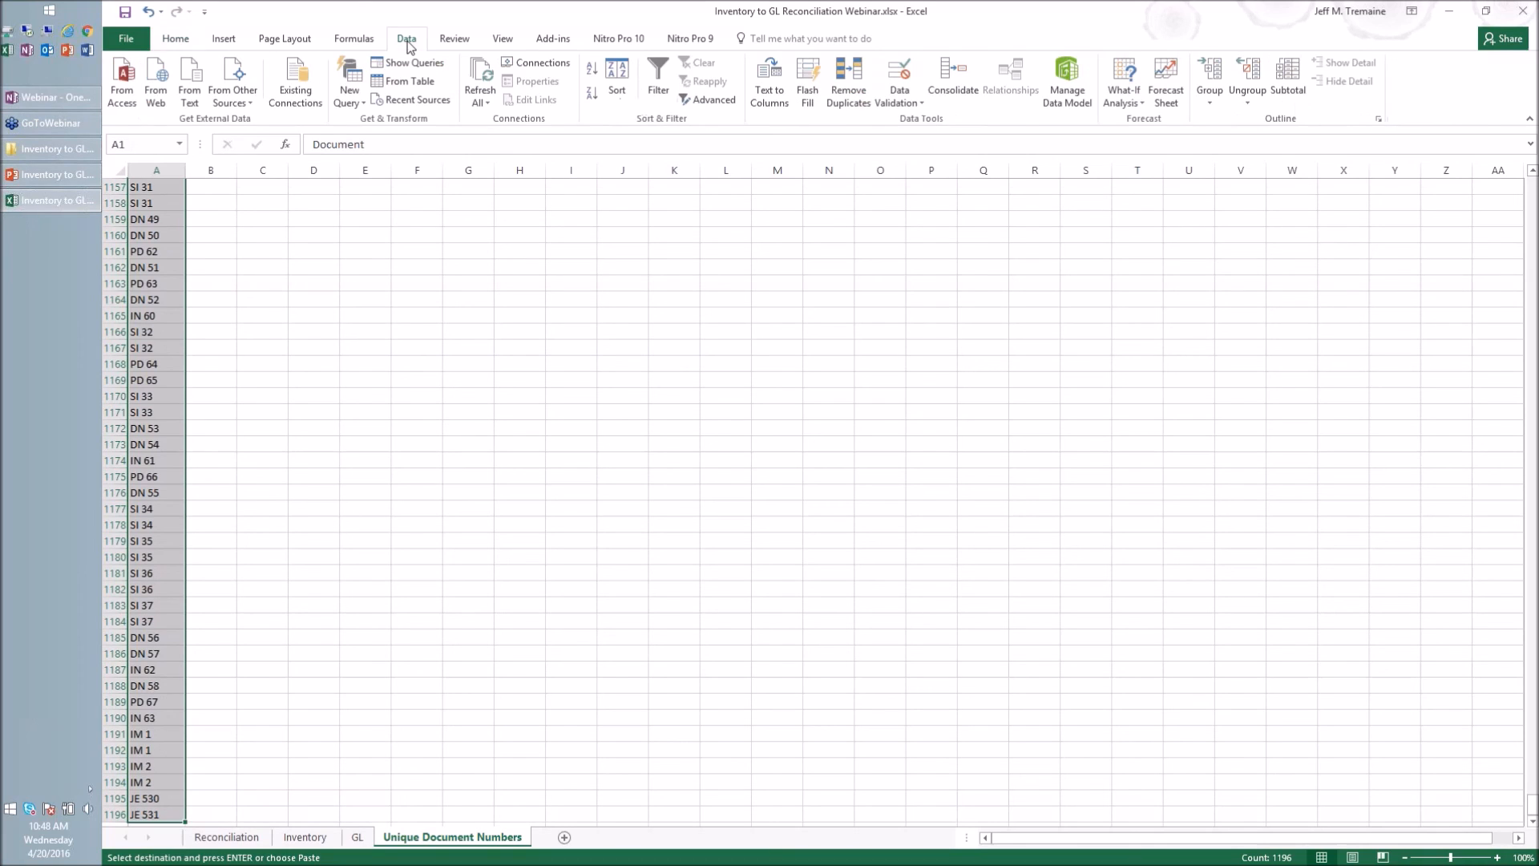
click(705, 104)
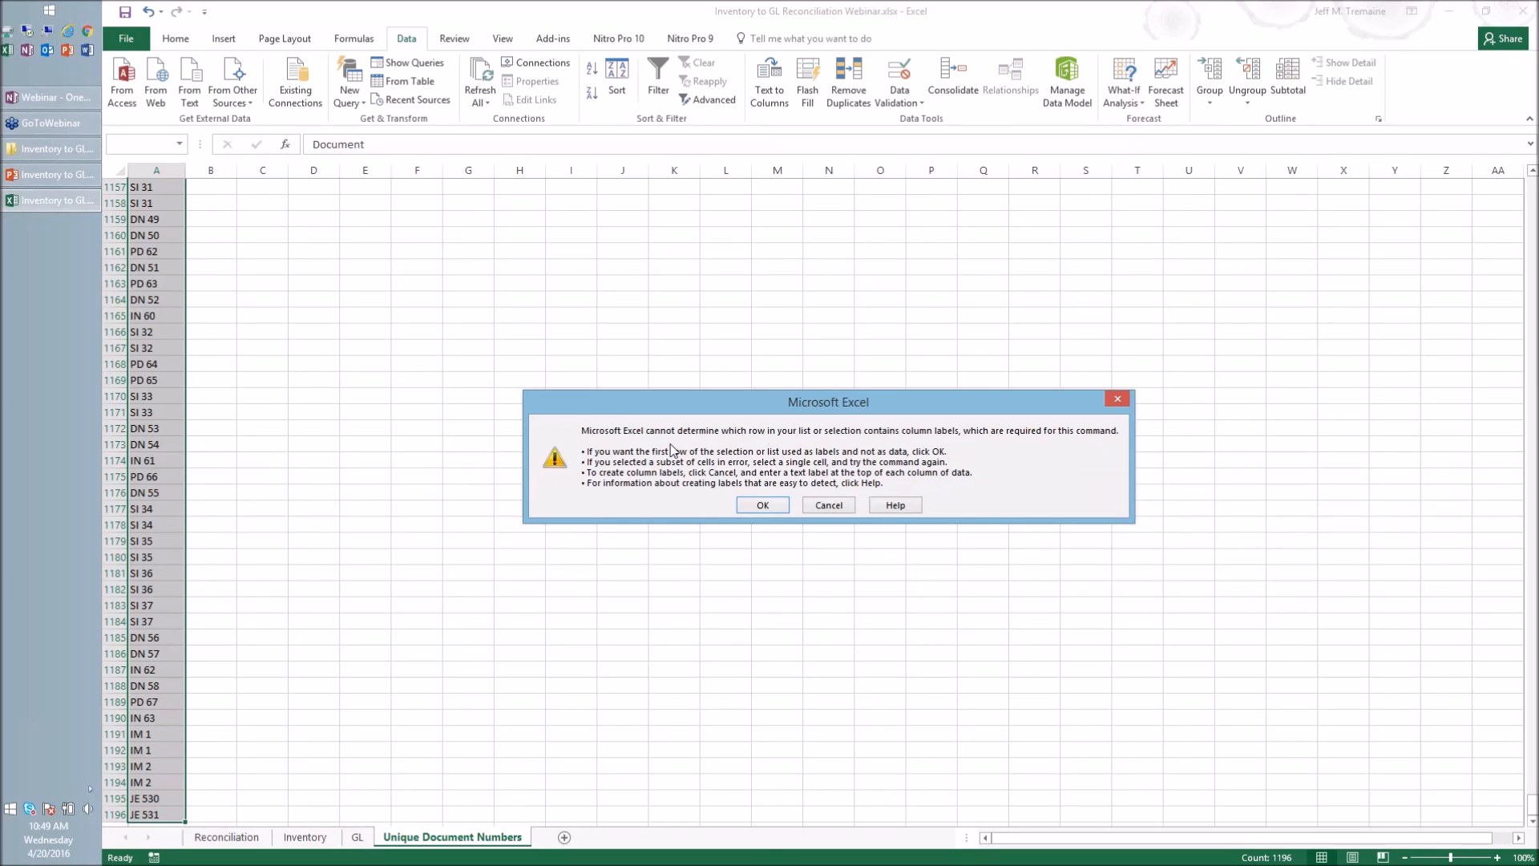
click(762, 505)
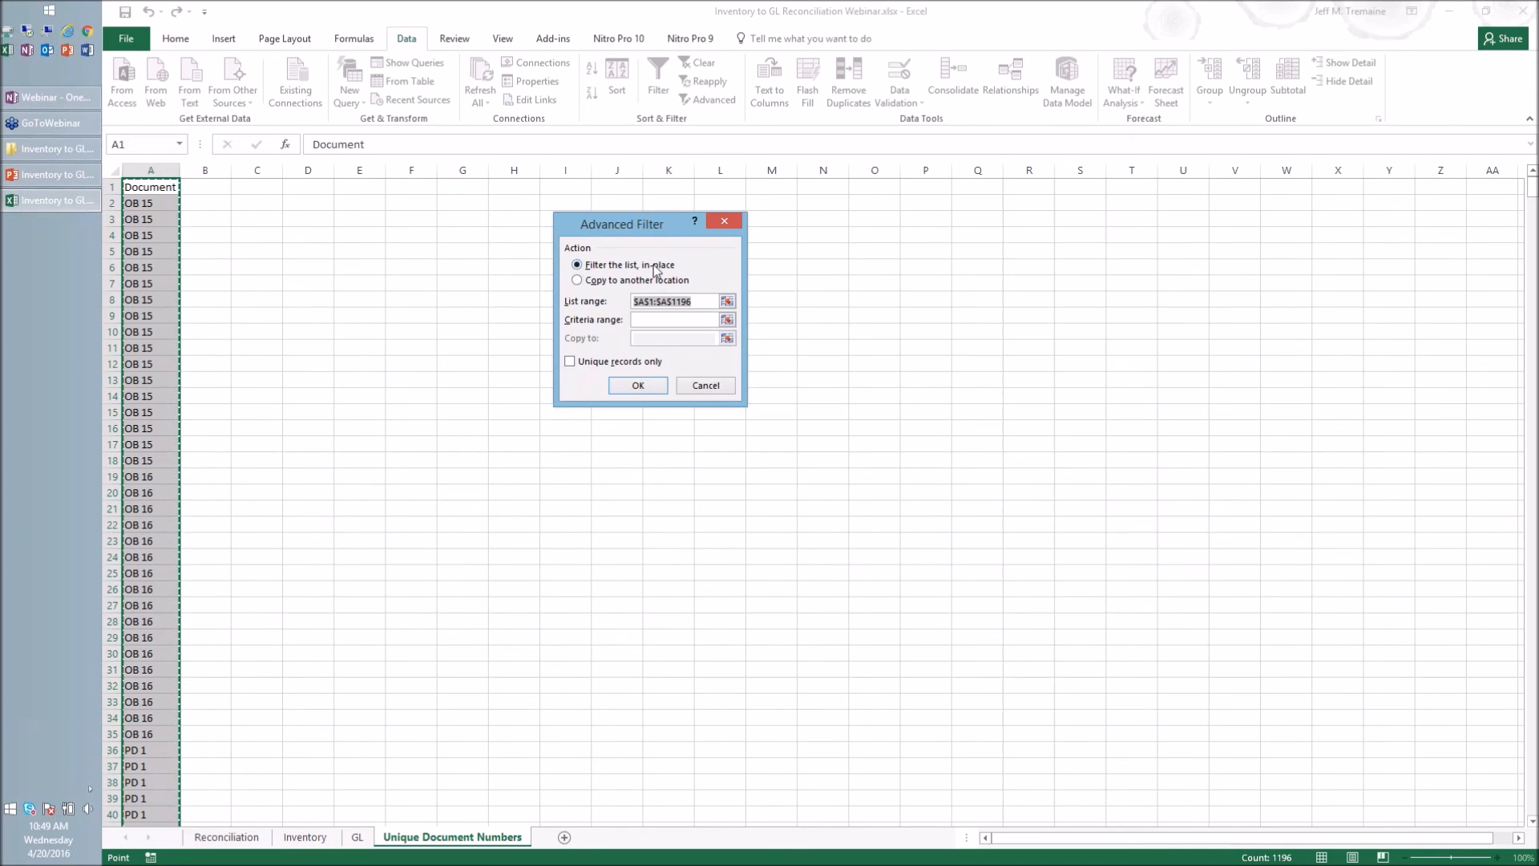
click(571, 362)
click(571, 363)
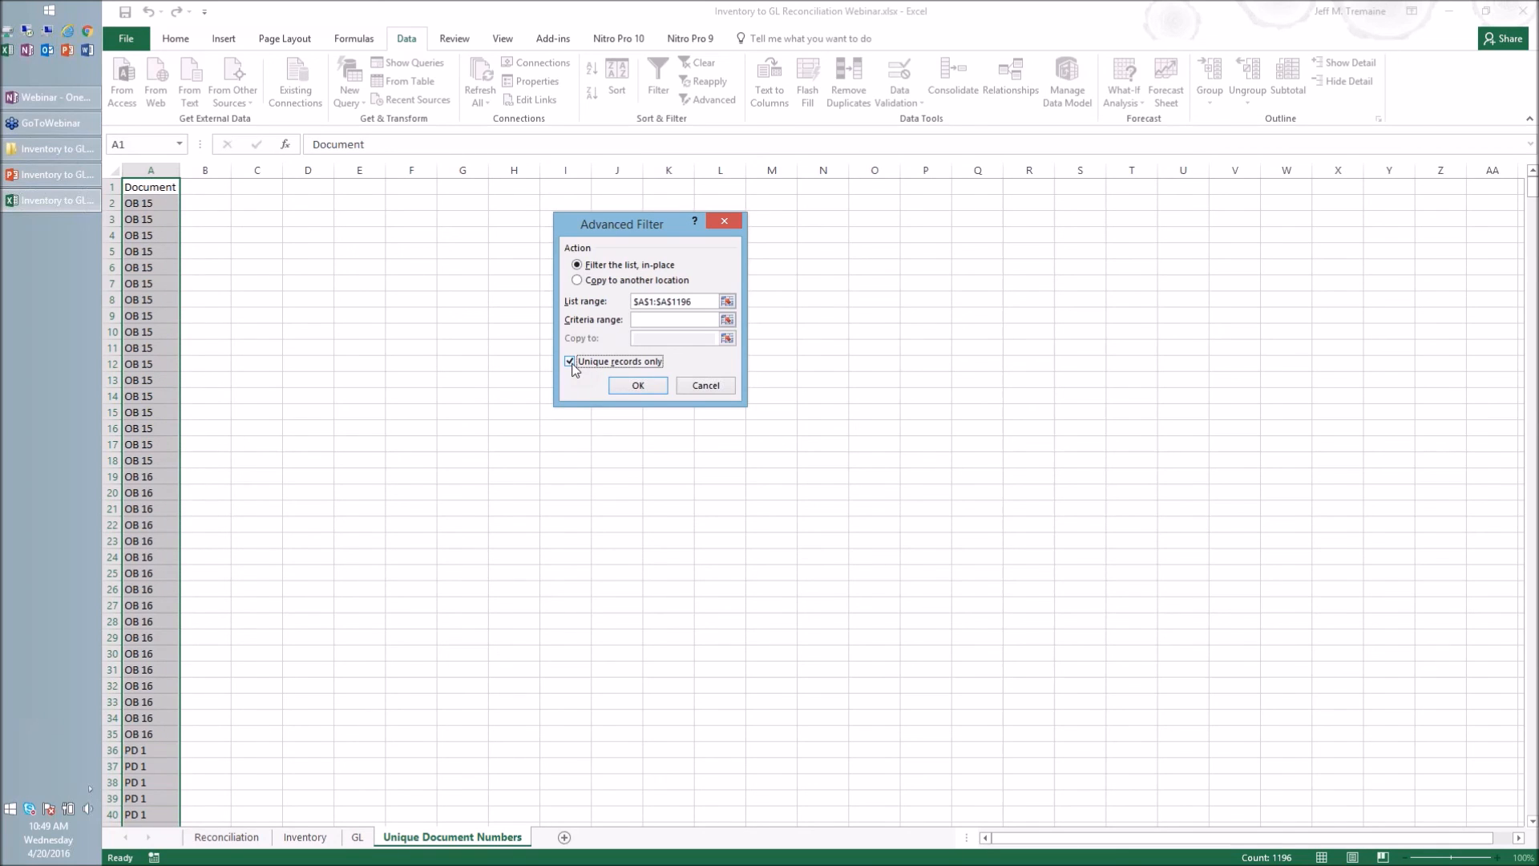
click(638, 385)
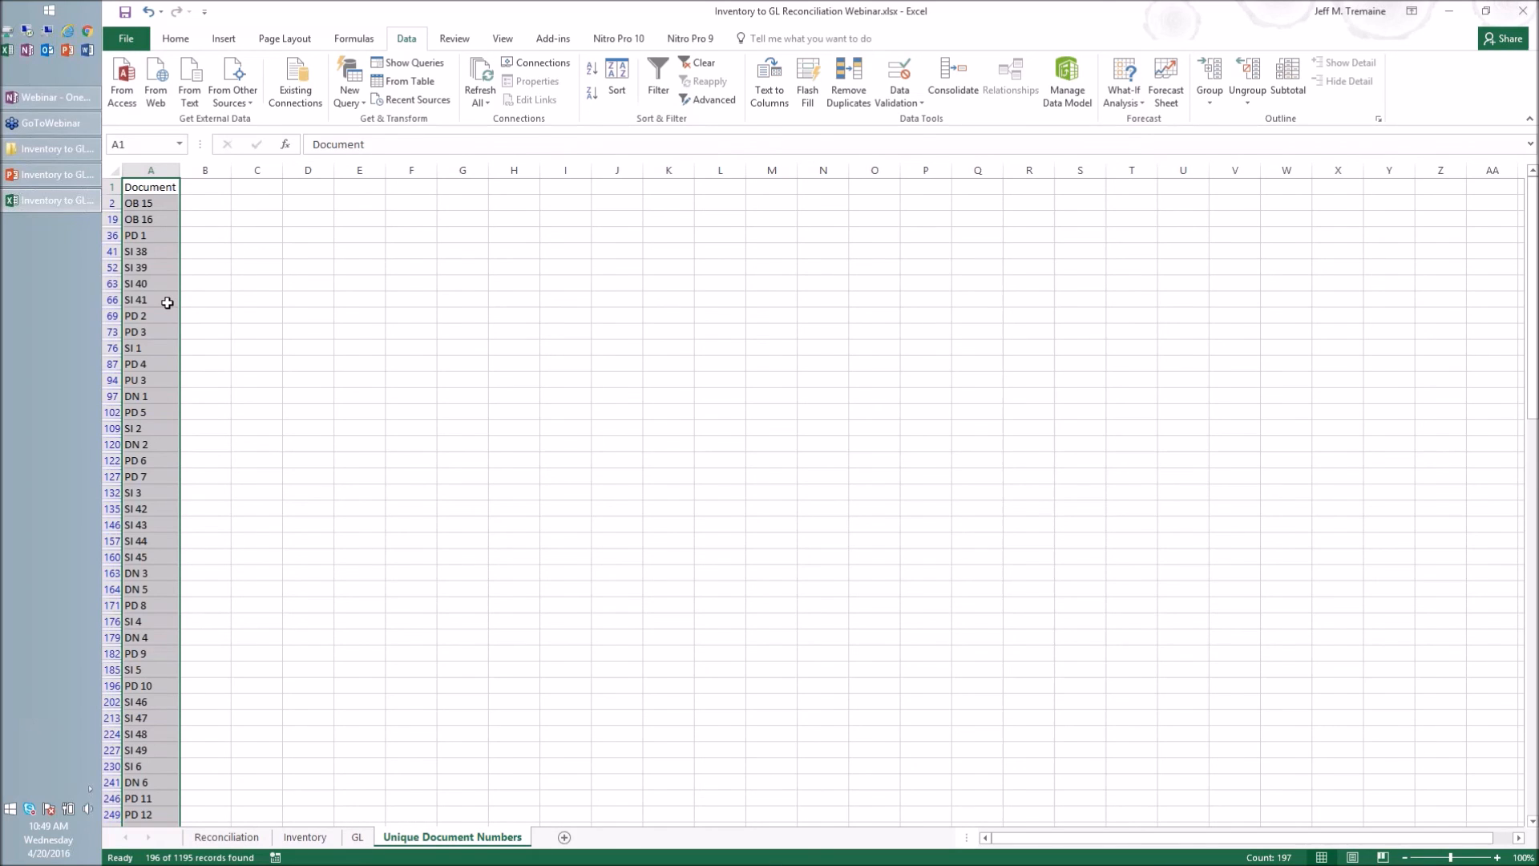
Step: Copy the filtered unique document numbers from cell A2 down into the Reconciliation sheet's Document column, starting at cell A3
click(150, 203)
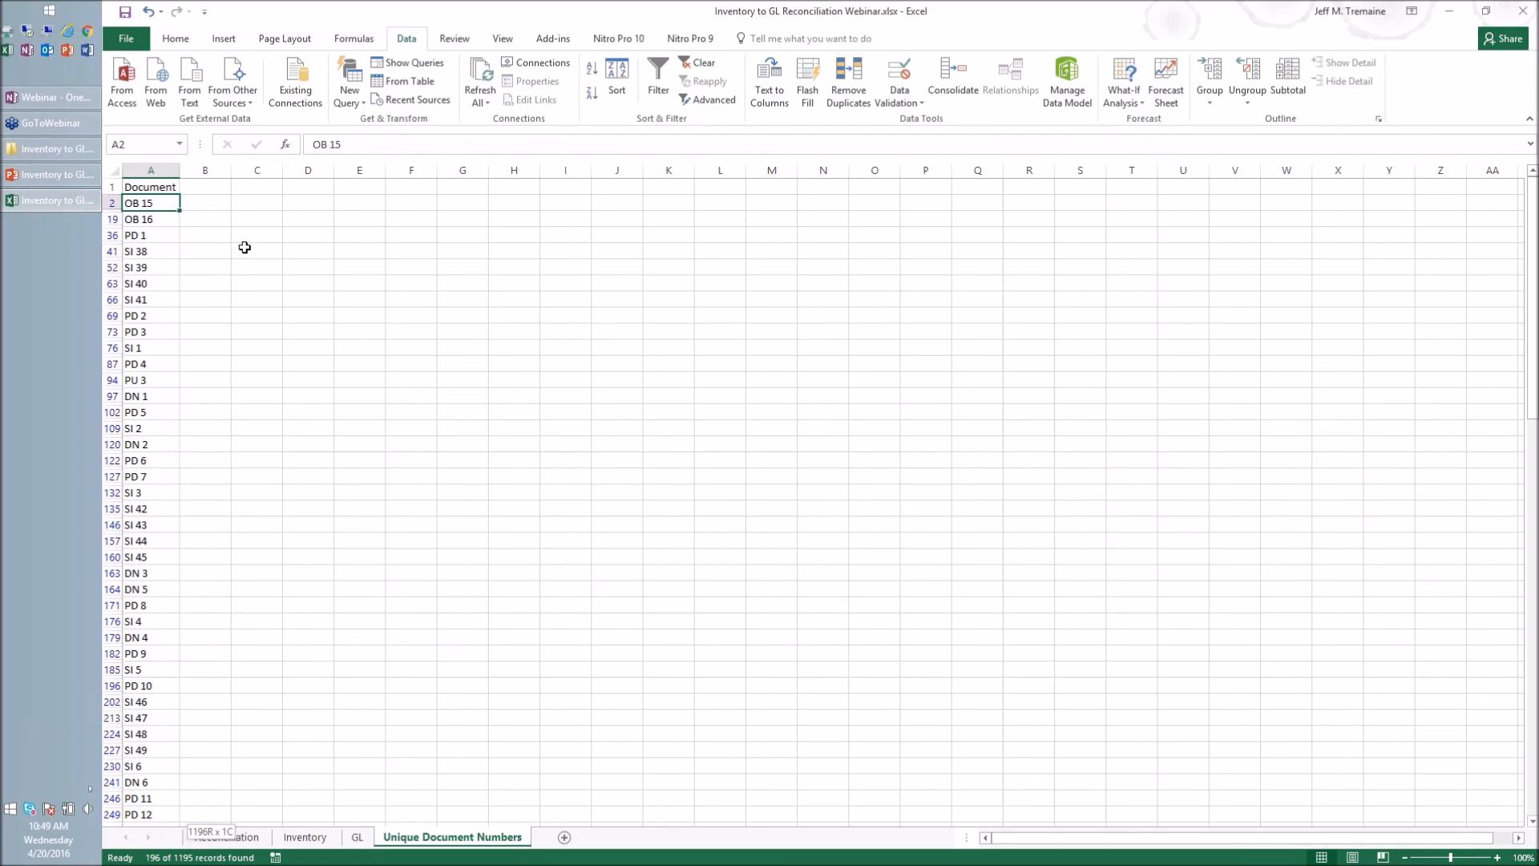
key(ctrl+shift+Down)
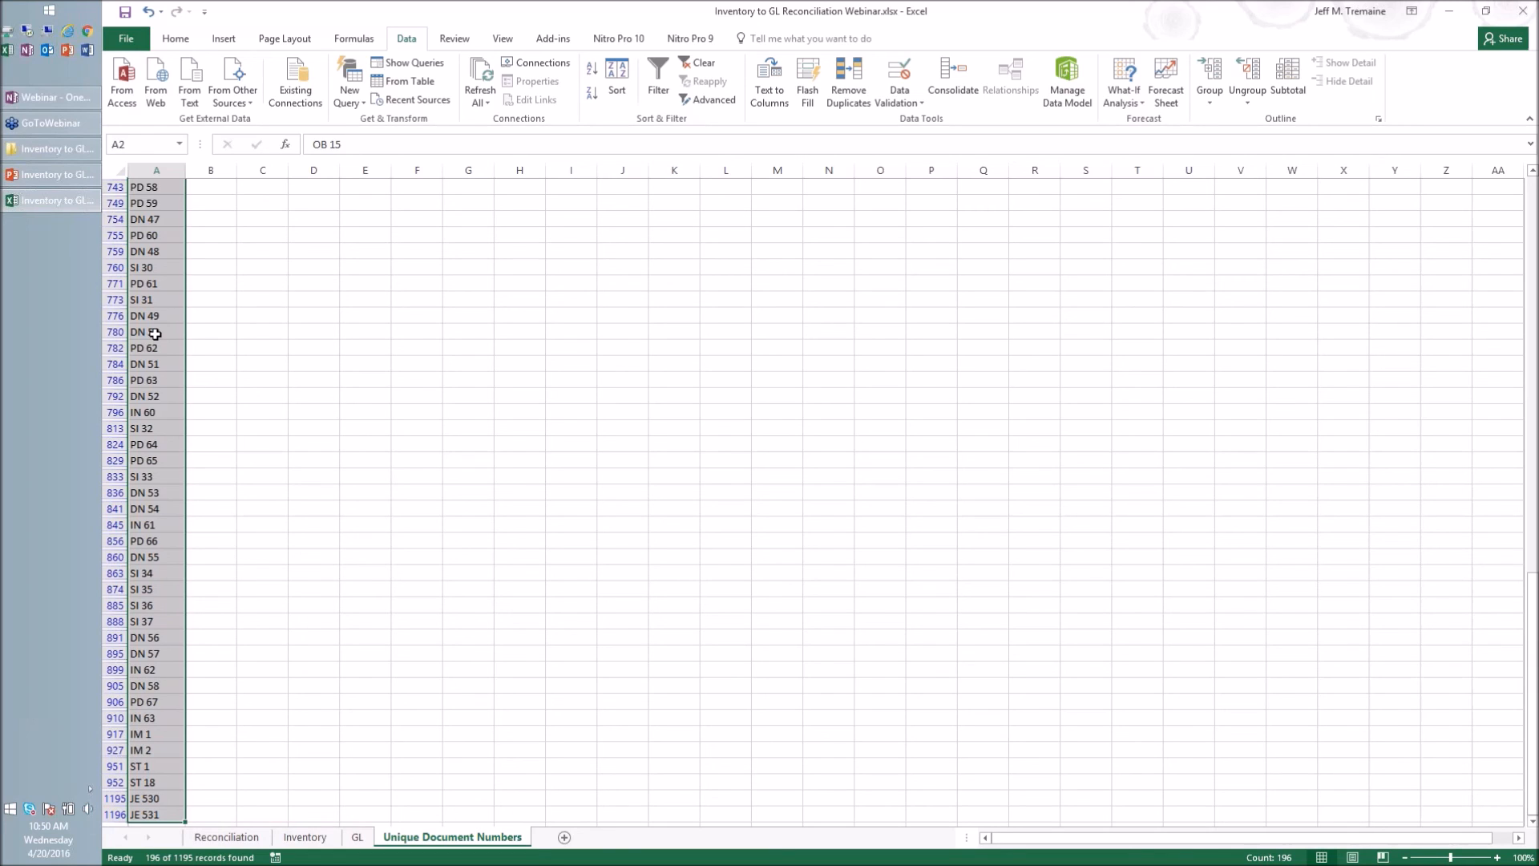
right_click(155, 334)
click(189, 358)
scroll(189, 359, up, 20)
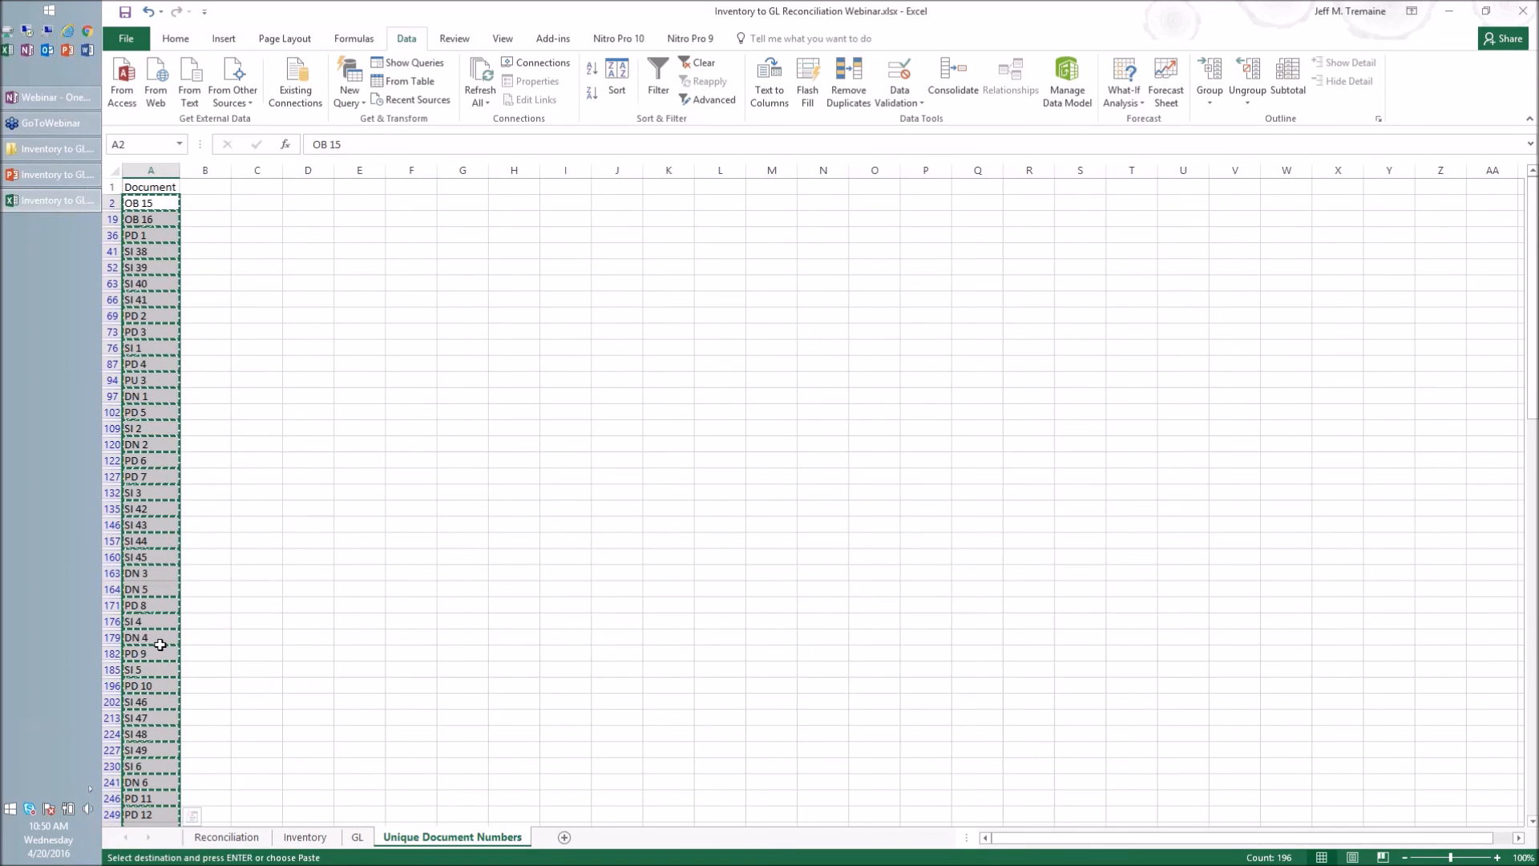
click(226, 837)
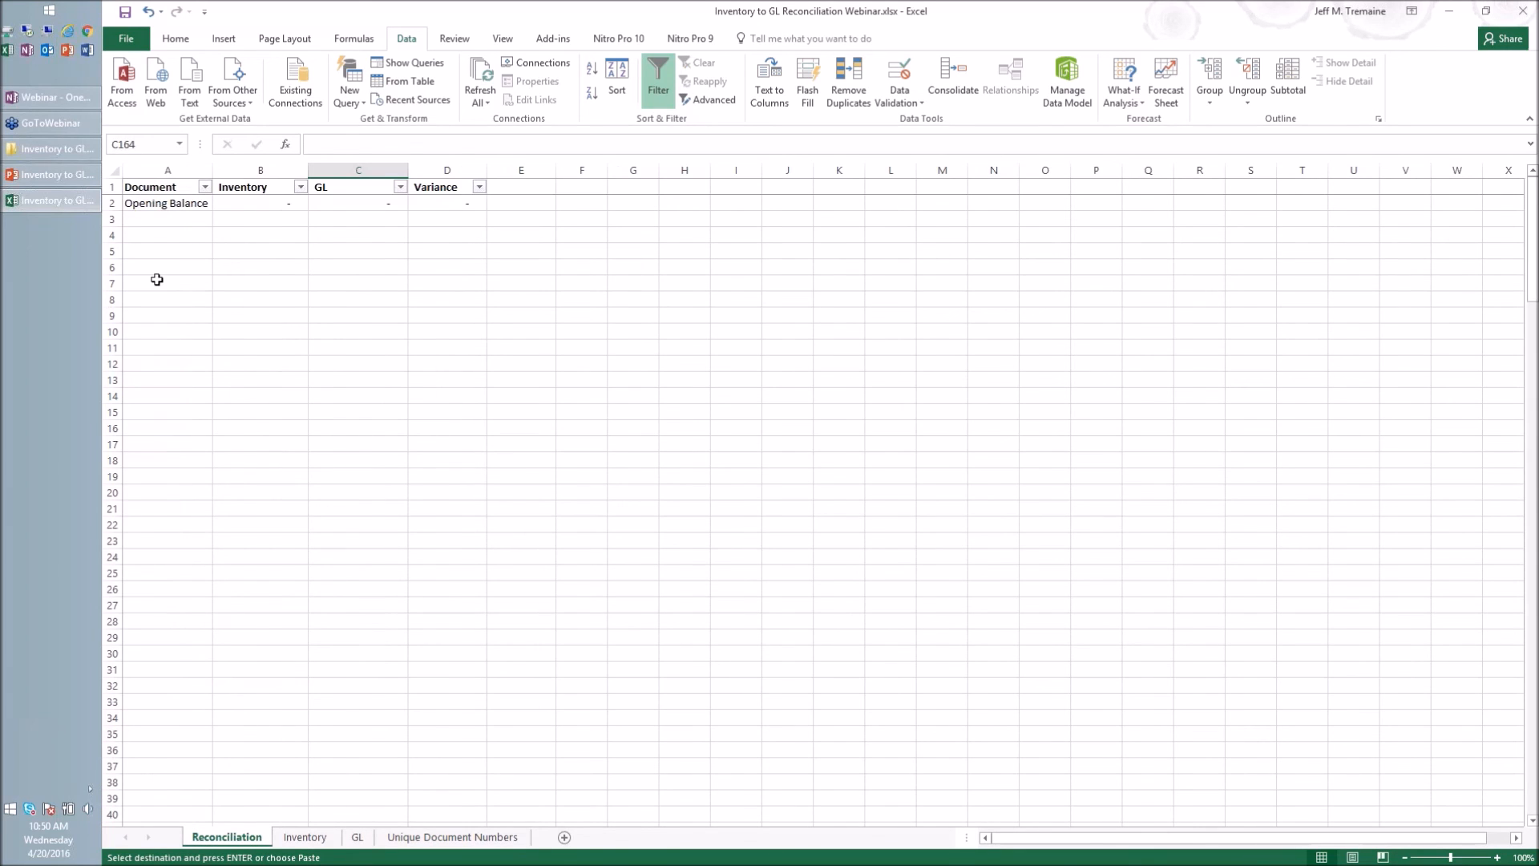
click(162, 218)
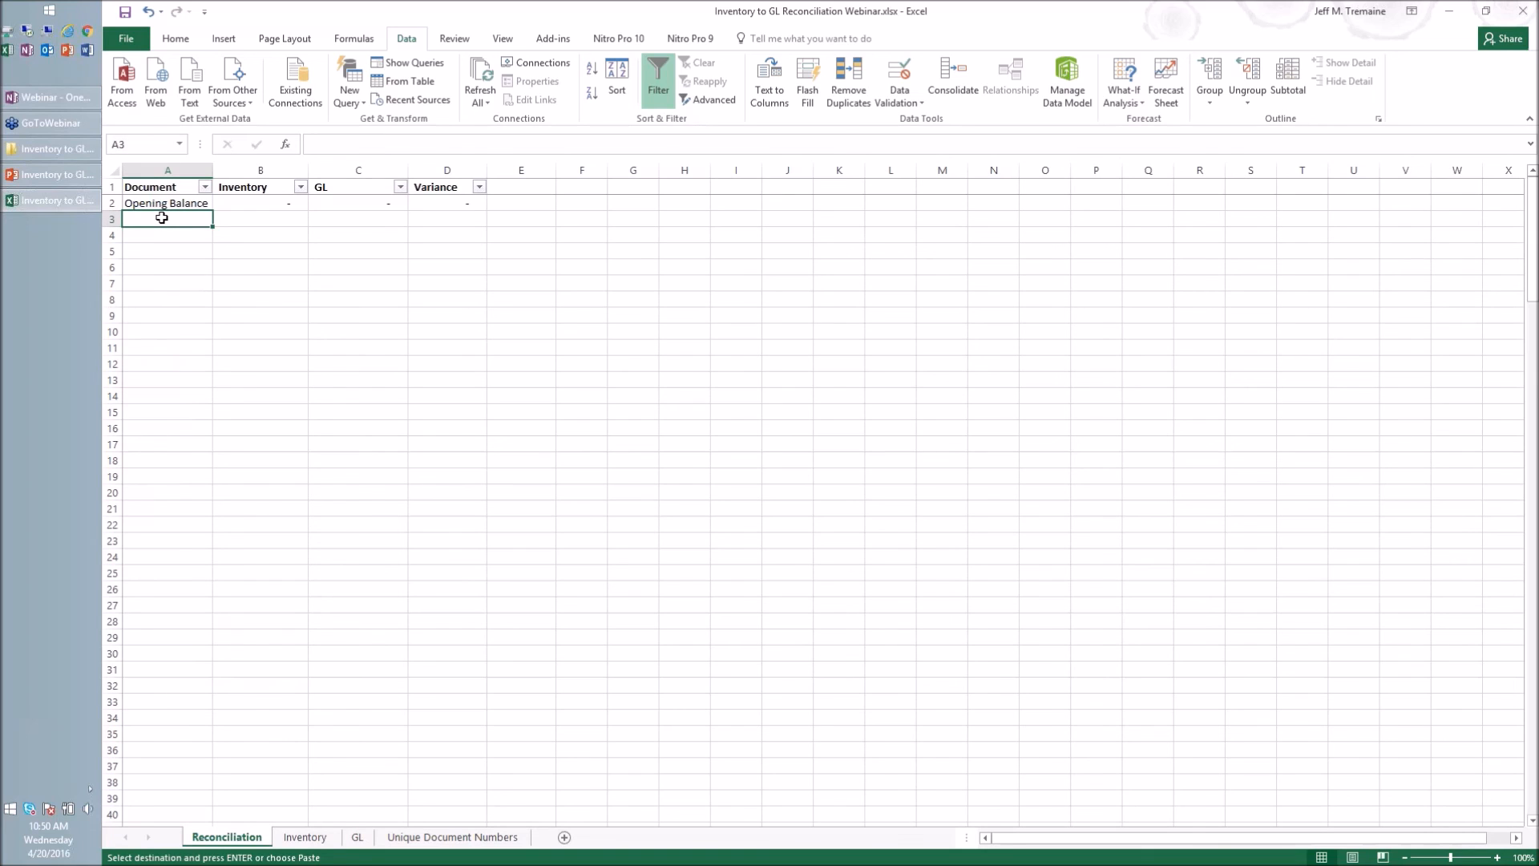
key(ctrl+v)
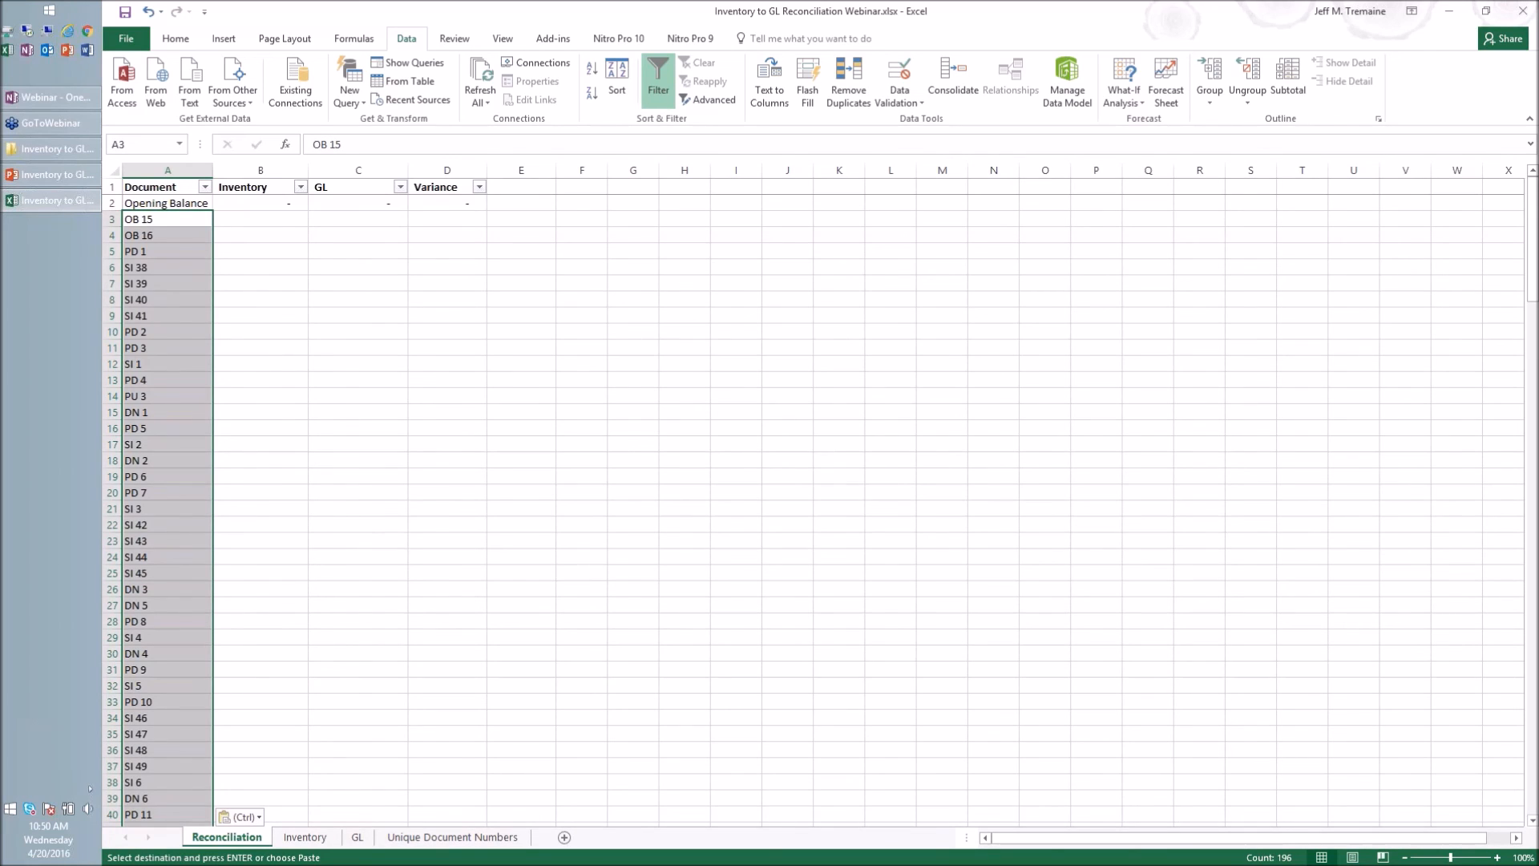
drag(1535, 282, 1536, 793)
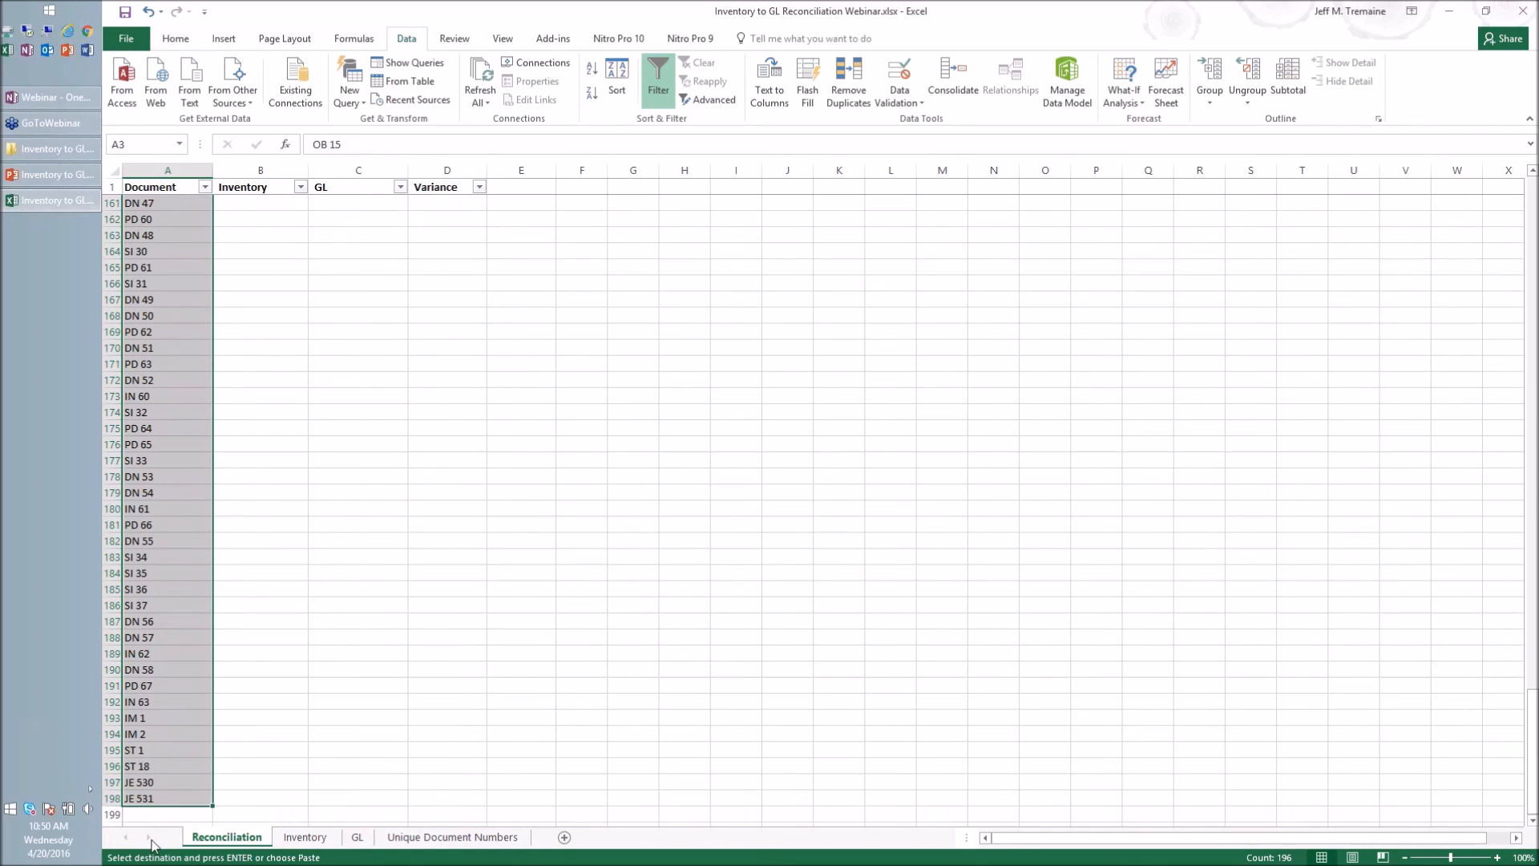
drag(1532, 722, 1533, 192)
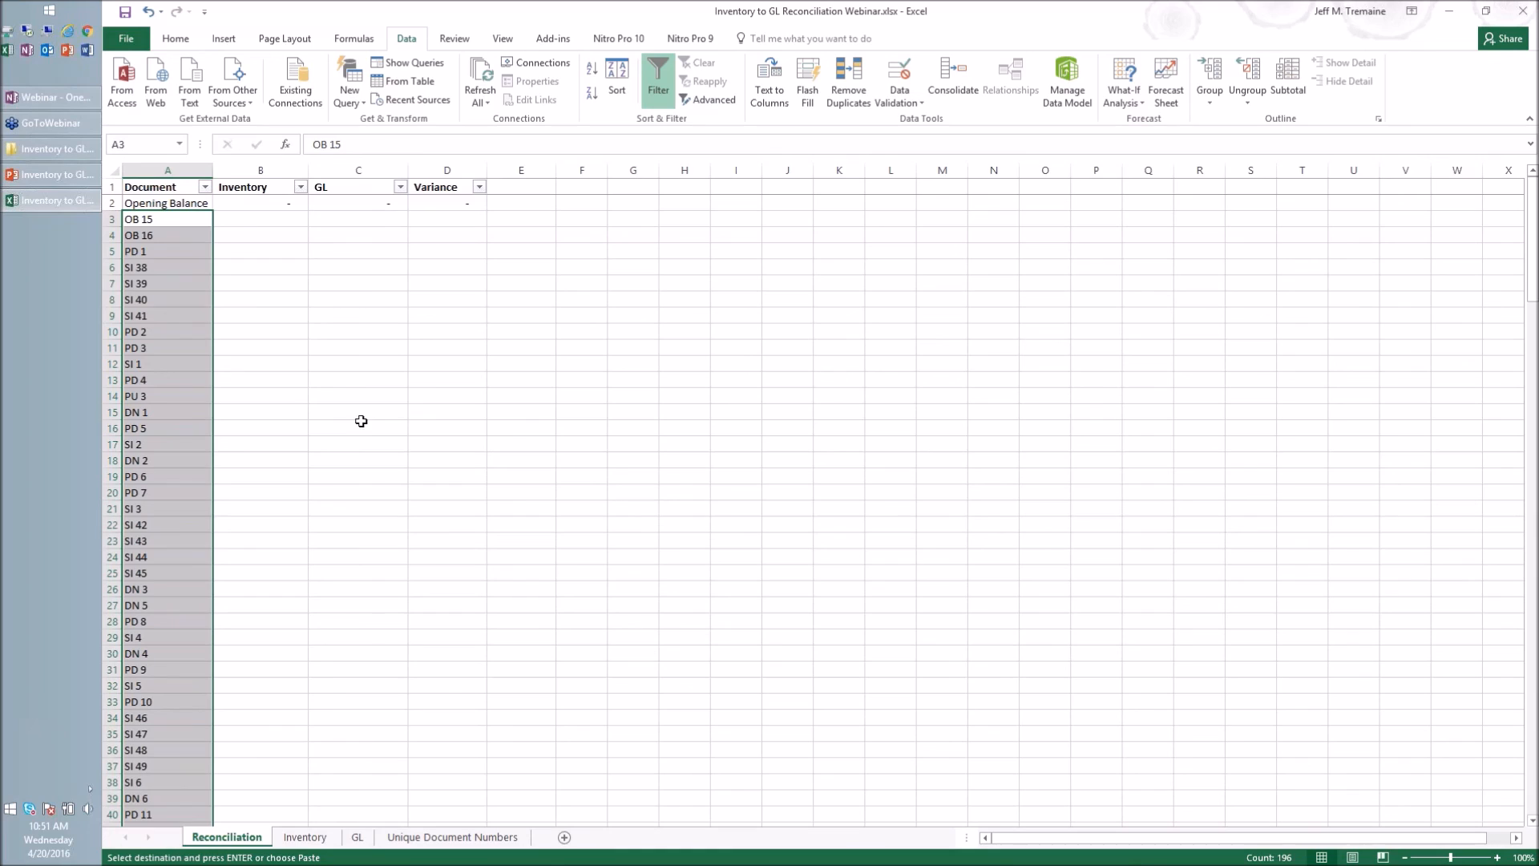
Step: Highlight the total Cumulative Value in cell L2 of the Inventory sheet with yellow fill
click(324, 844)
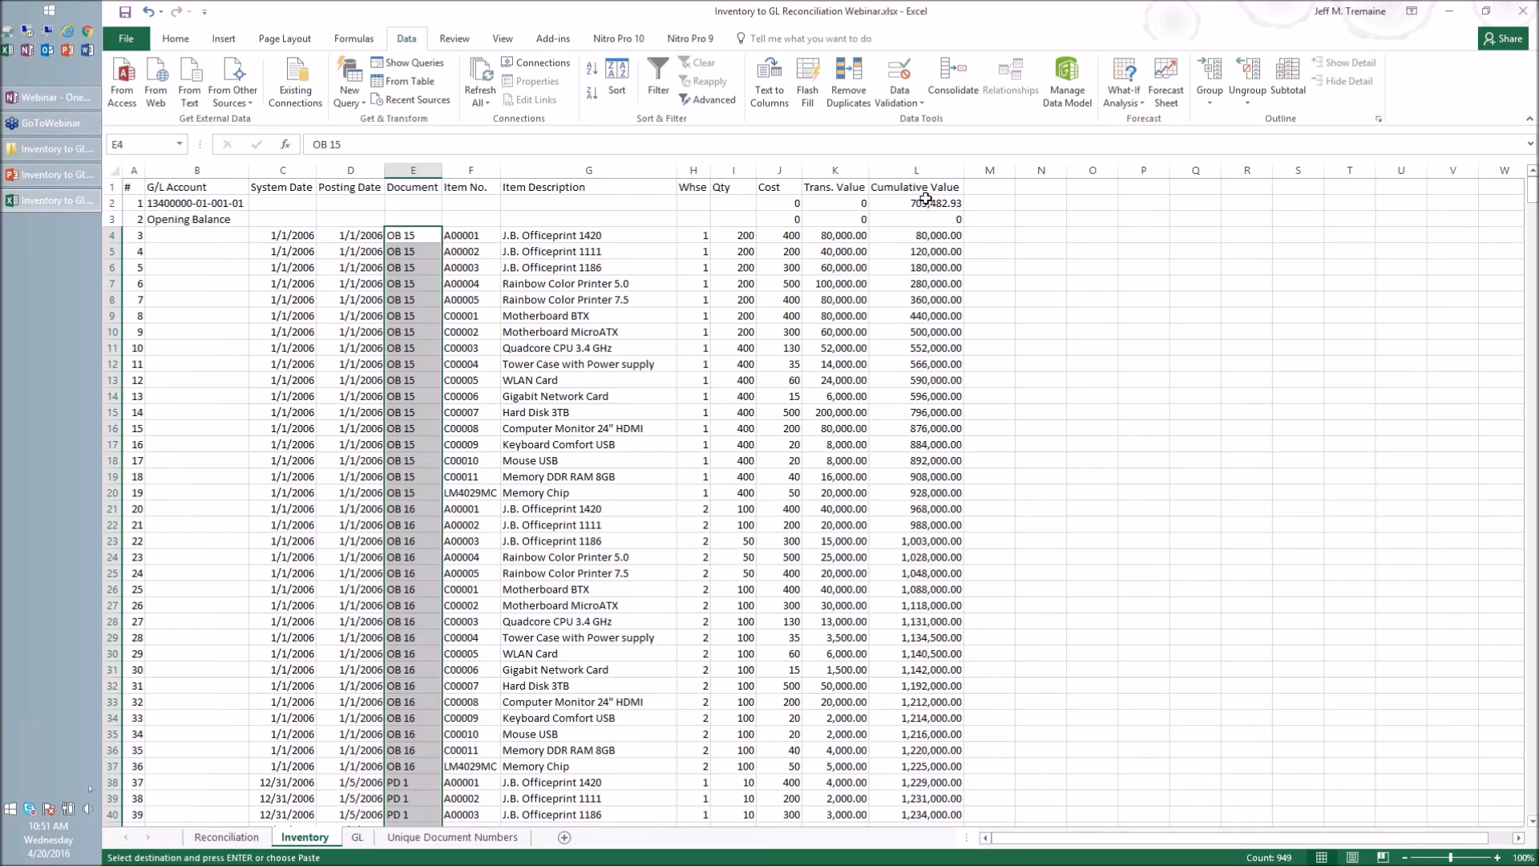
click(926, 202)
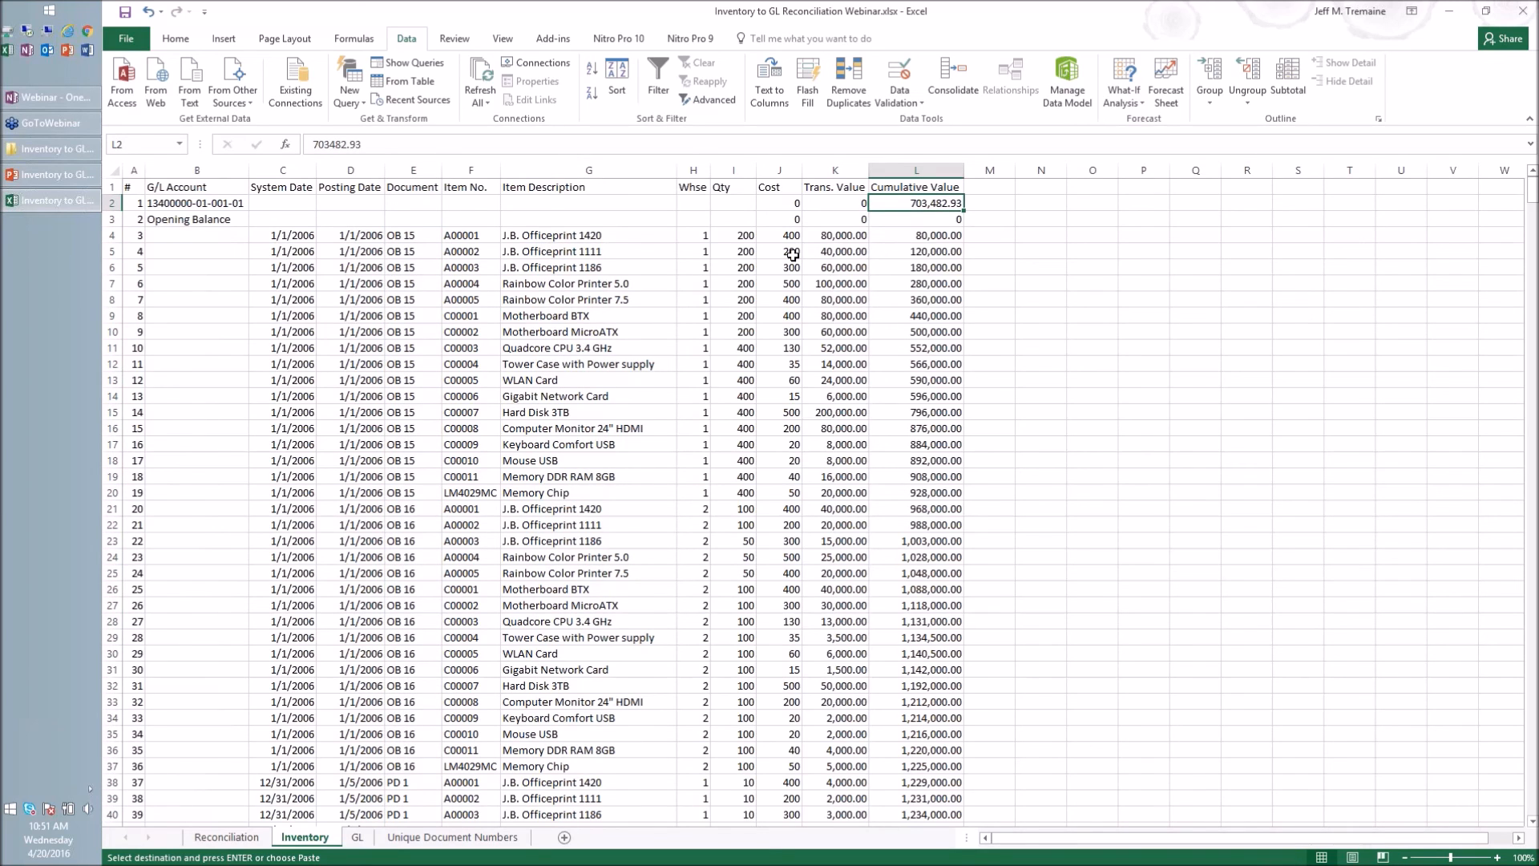
click(184, 40)
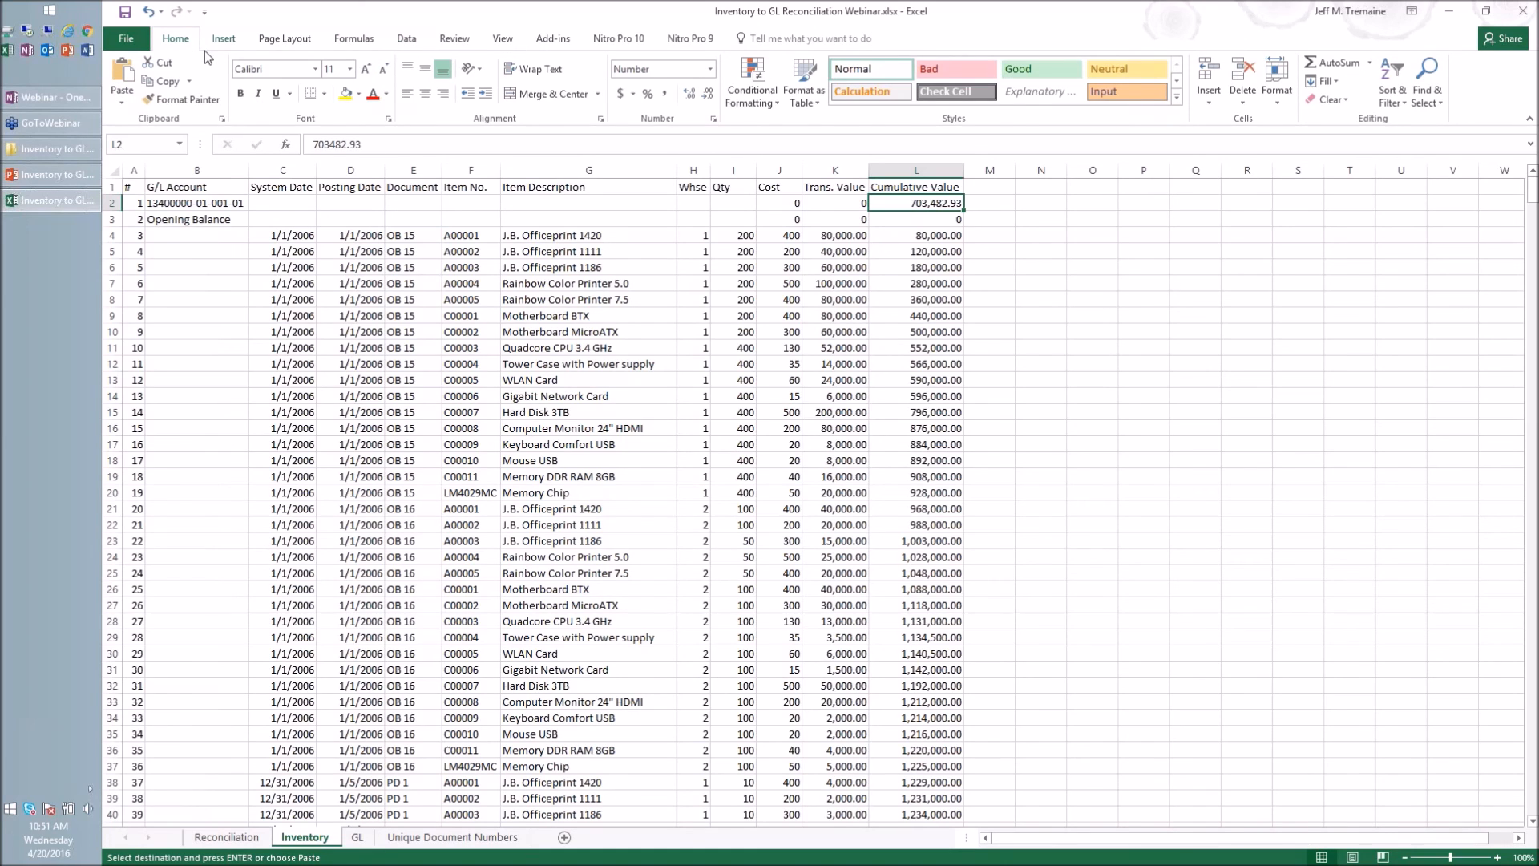
click(347, 94)
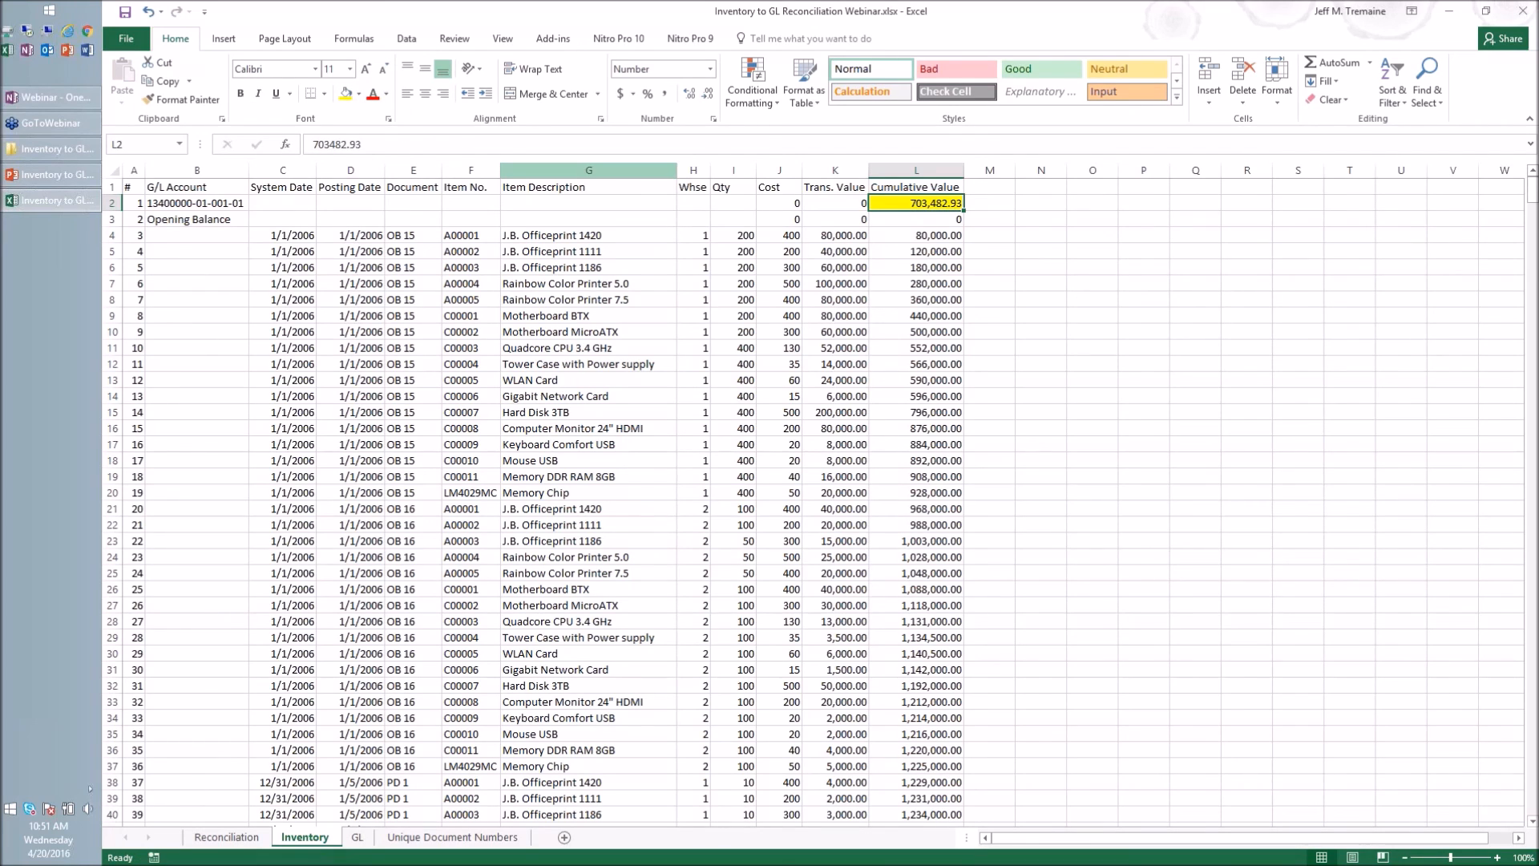
Step: Highlight the final Cumulative Balance in cell J248 of the GL sheet with yellow fill
click(359, 839)
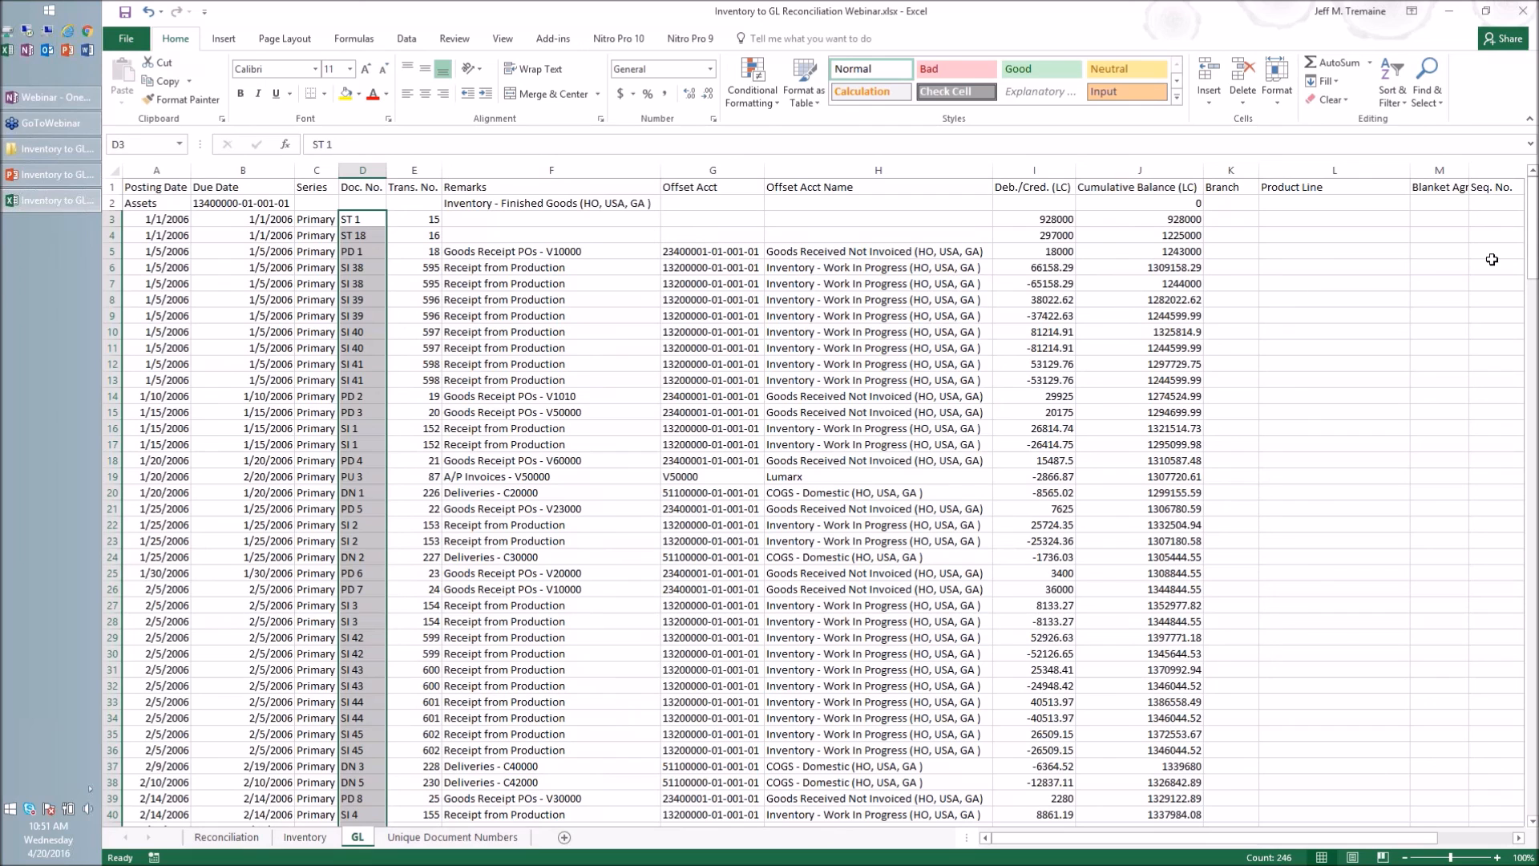
drag(1533, 278, 1534, 762)
click(1150, 816)
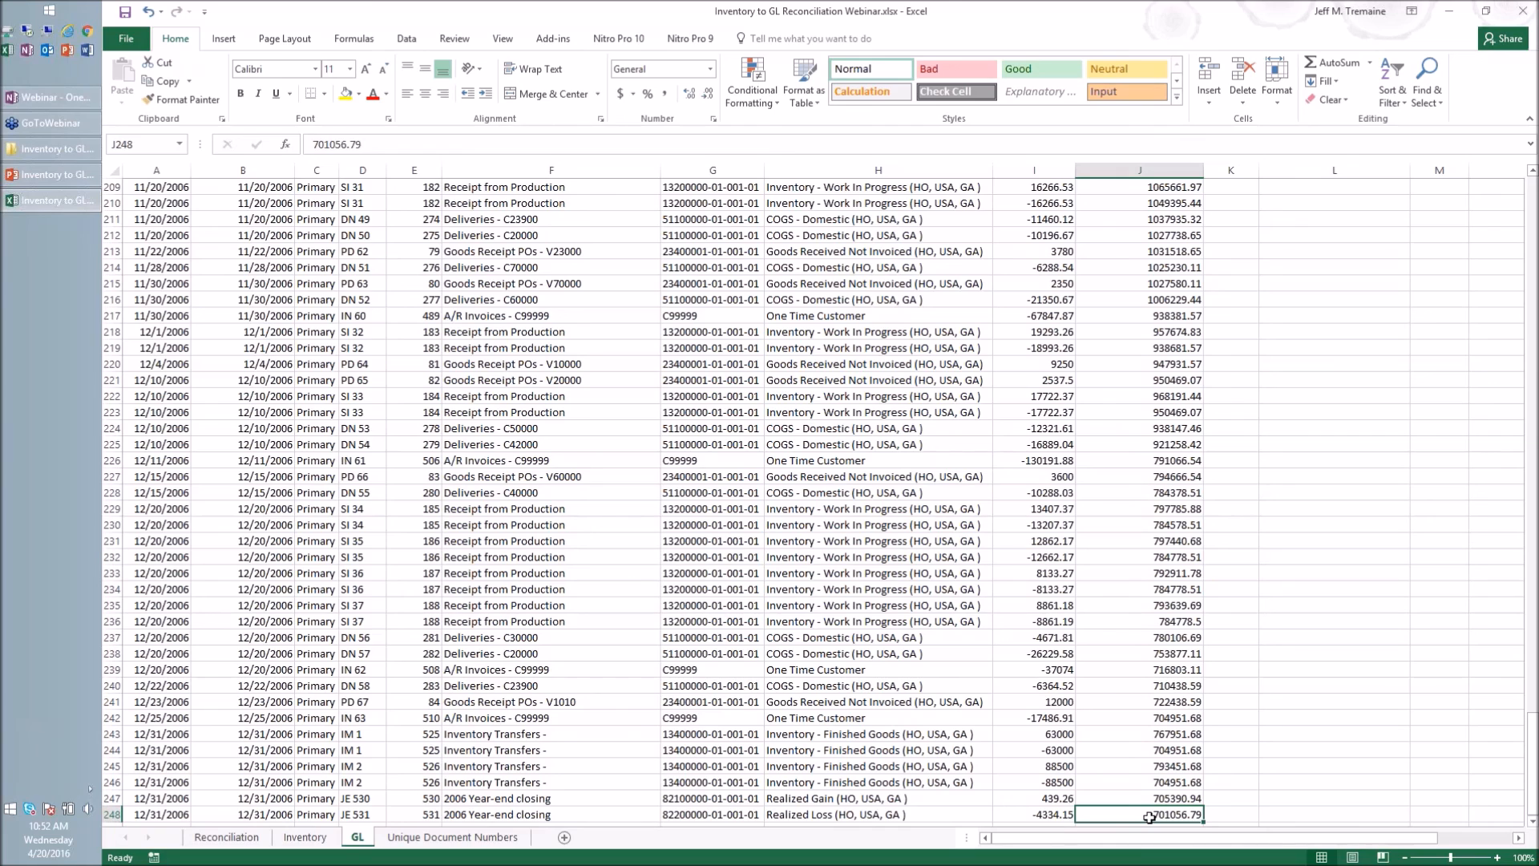
click(346, 93)
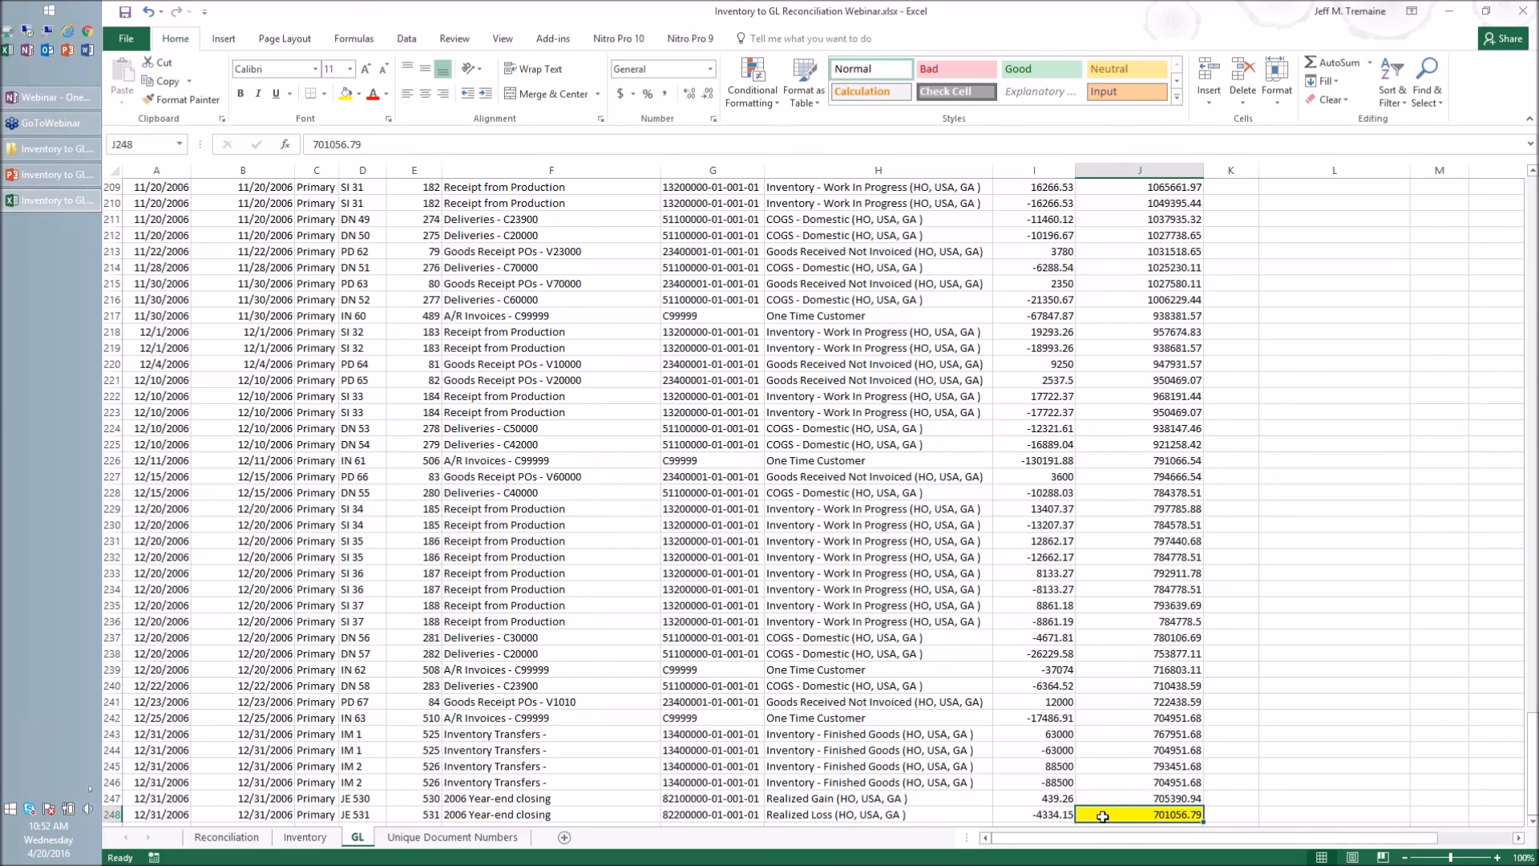
Step: In Reconciliation cell B3, enter =SUMIF('Inventory '!E:E,Reconciliation!A3,'Inventory '!K:K) to total the document's inventory transaction value
click(240, 837)
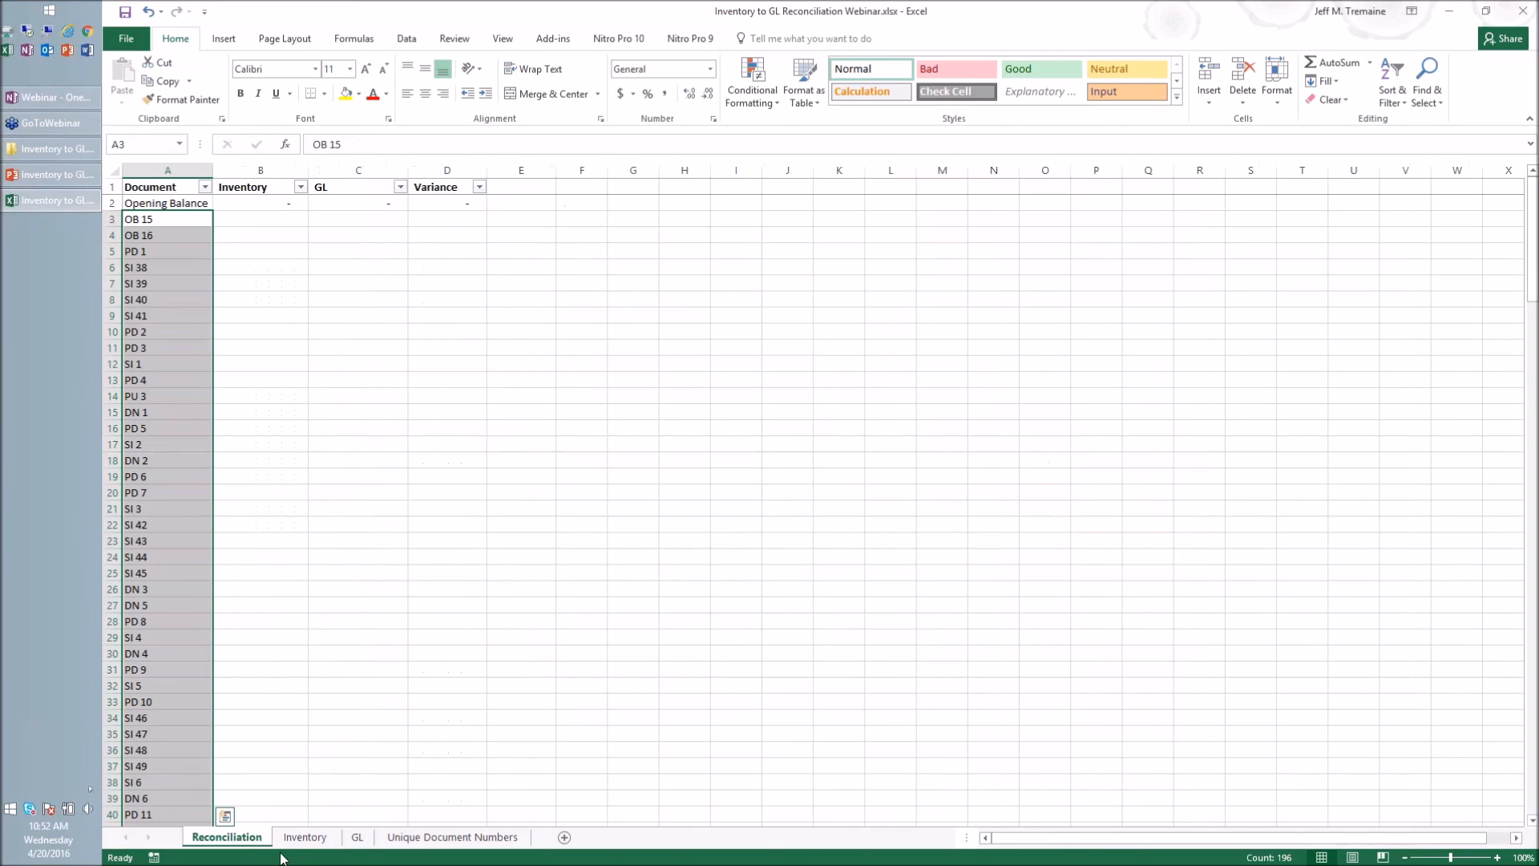
click(226, 217)
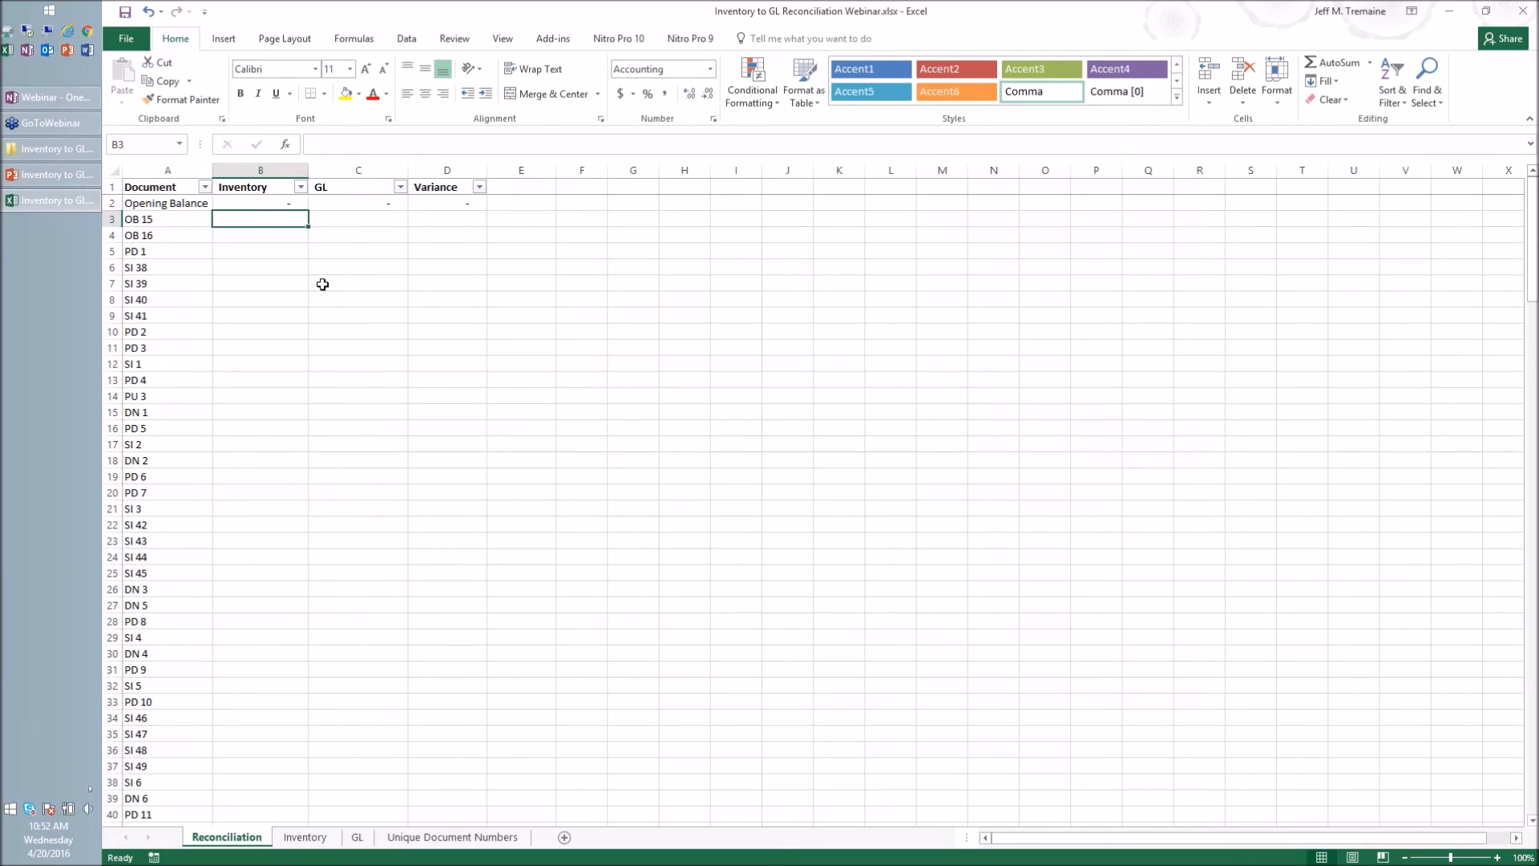
text(=sumif()
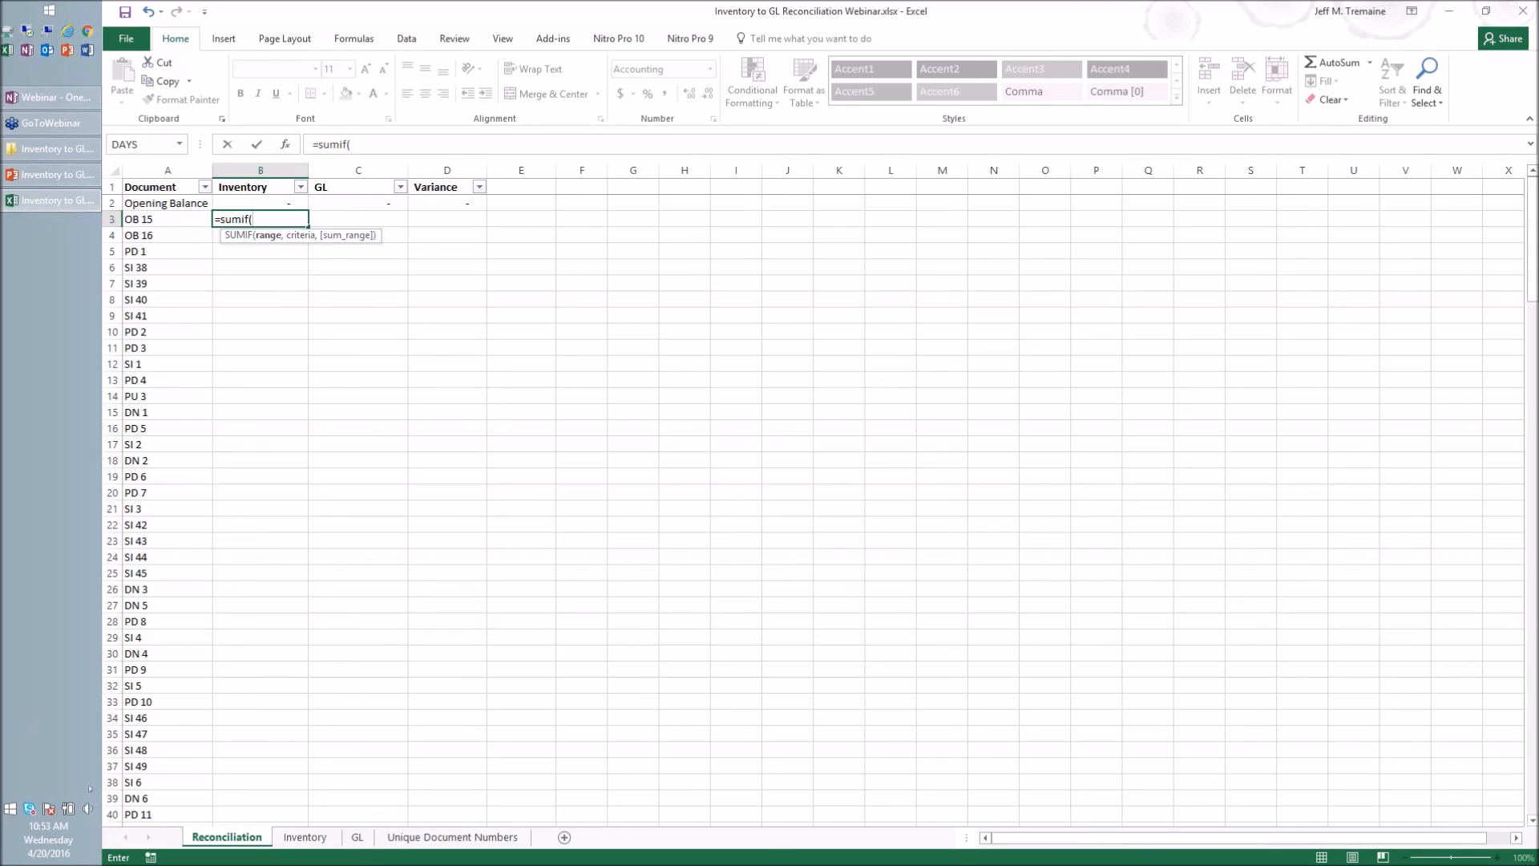
click(309, 837)
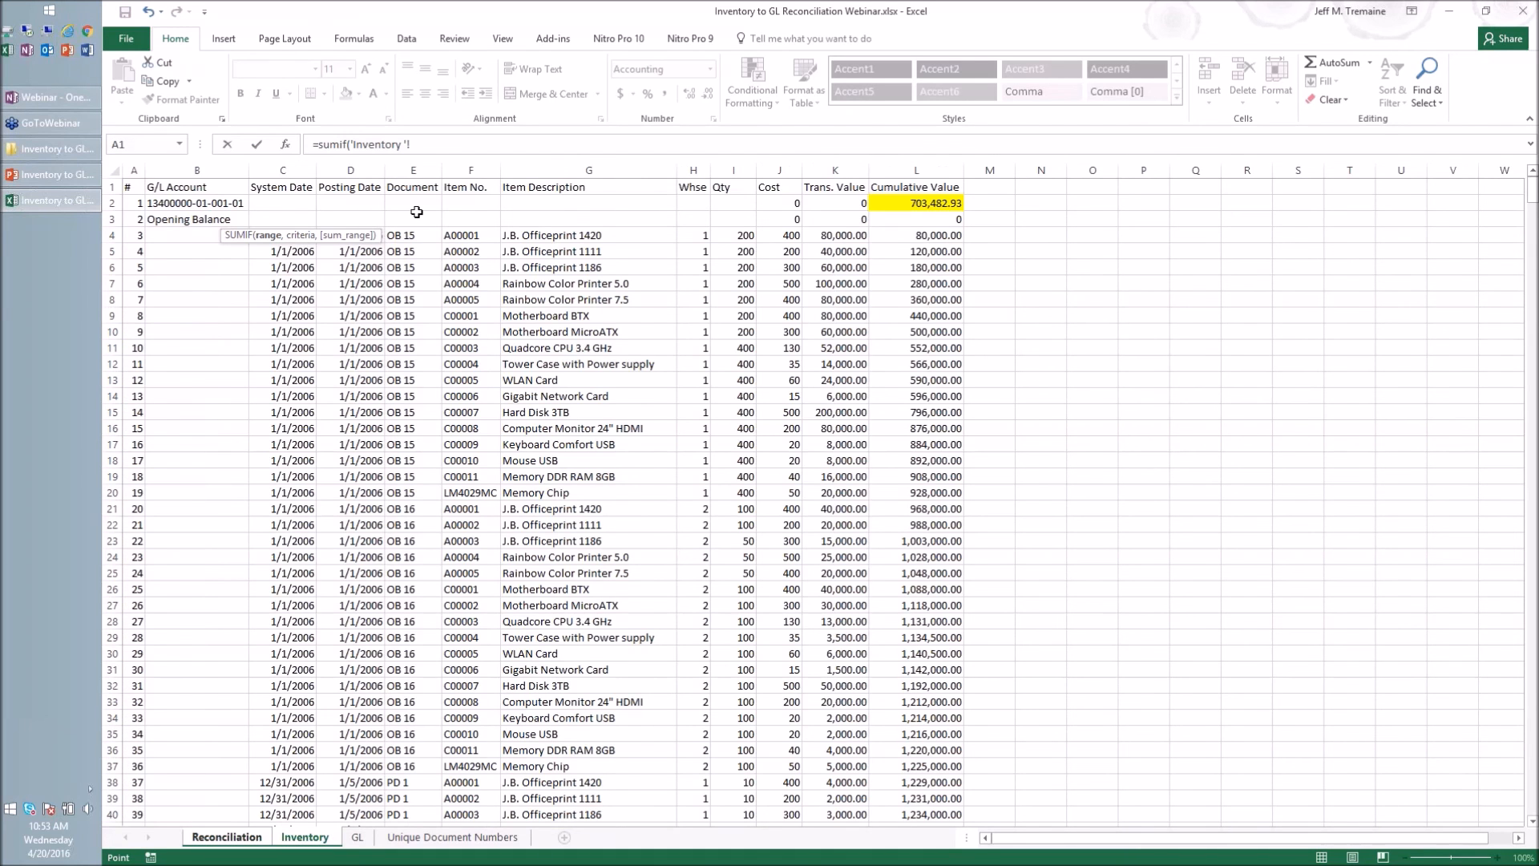
click(412, 163)
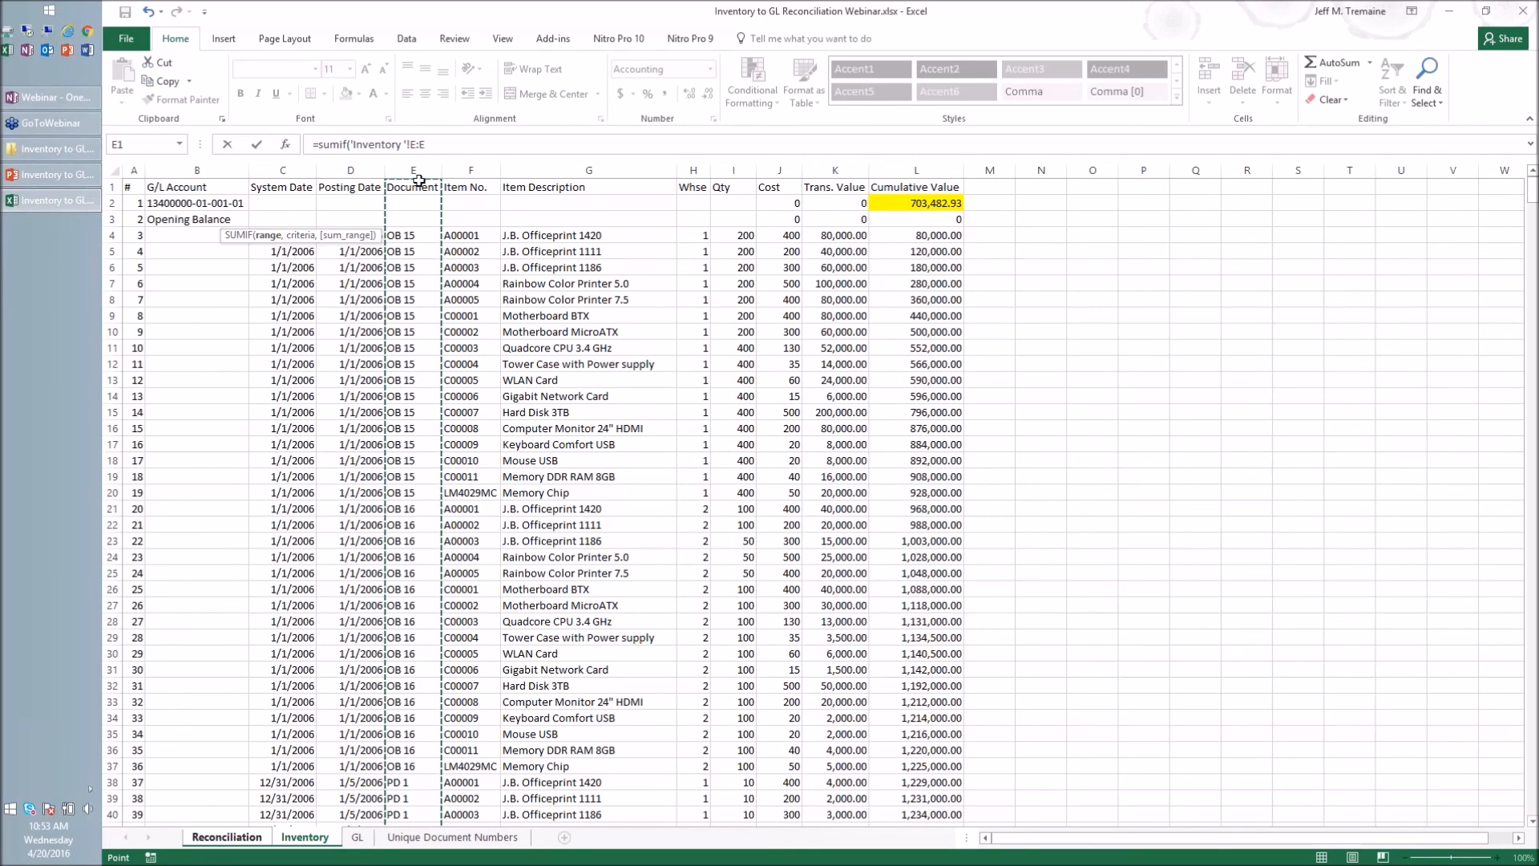
click(444, 141)
text(,)
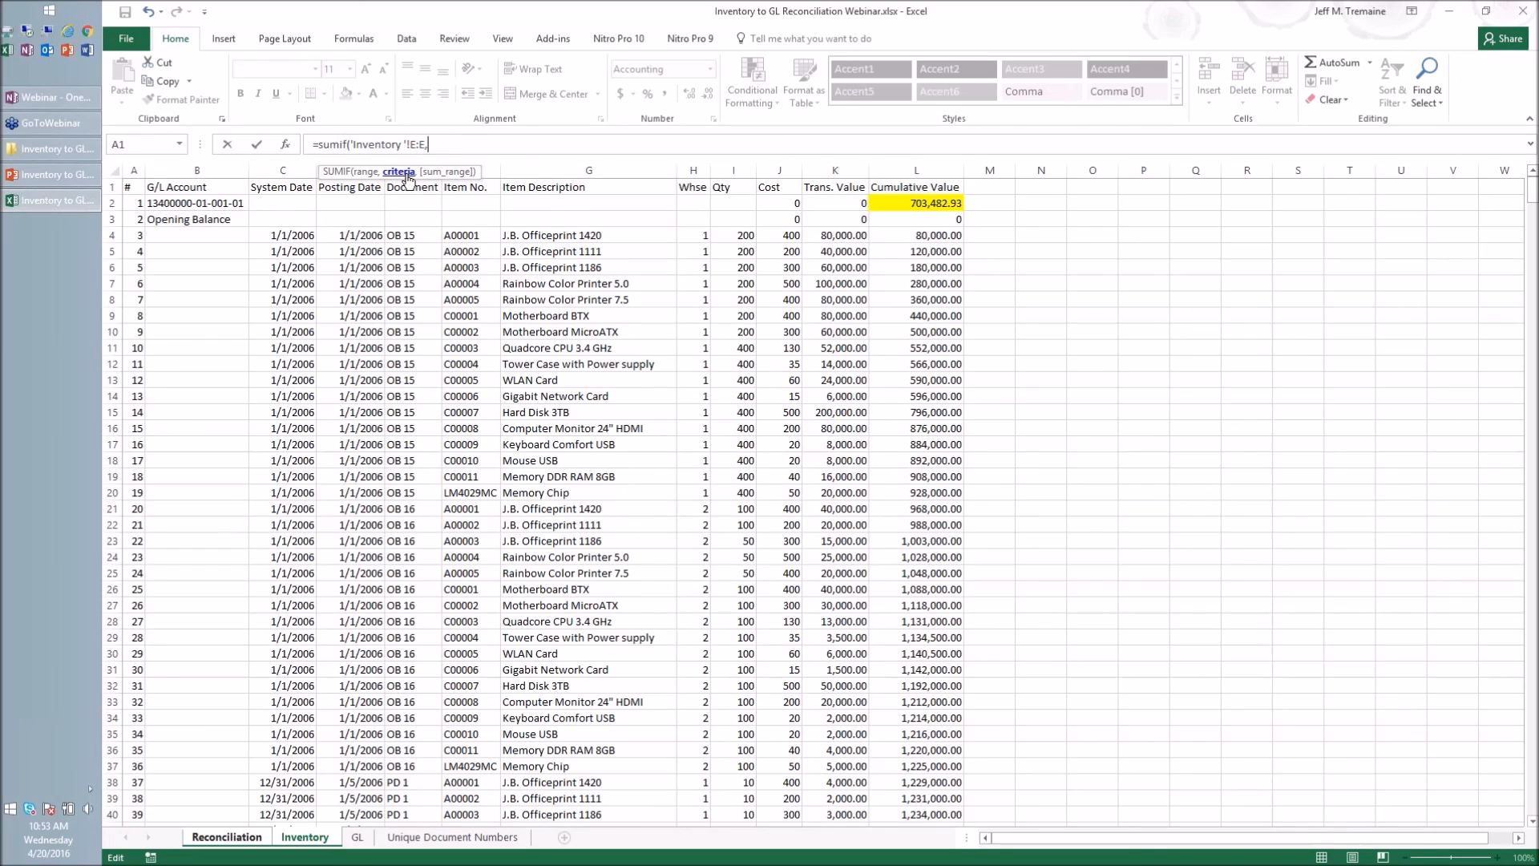
click(241, 838)
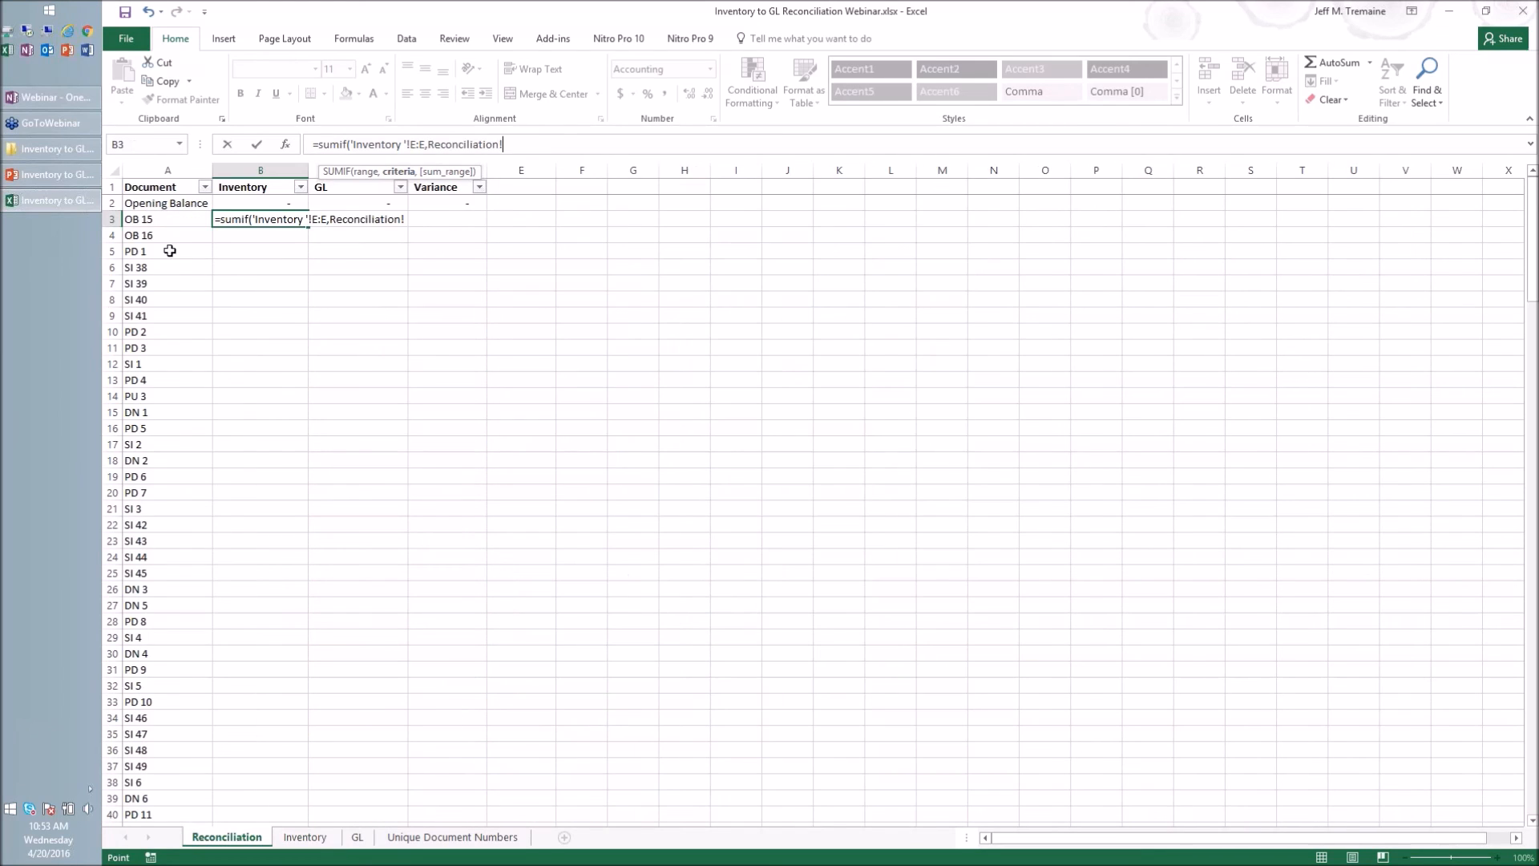
click(150, 222)
text(,)
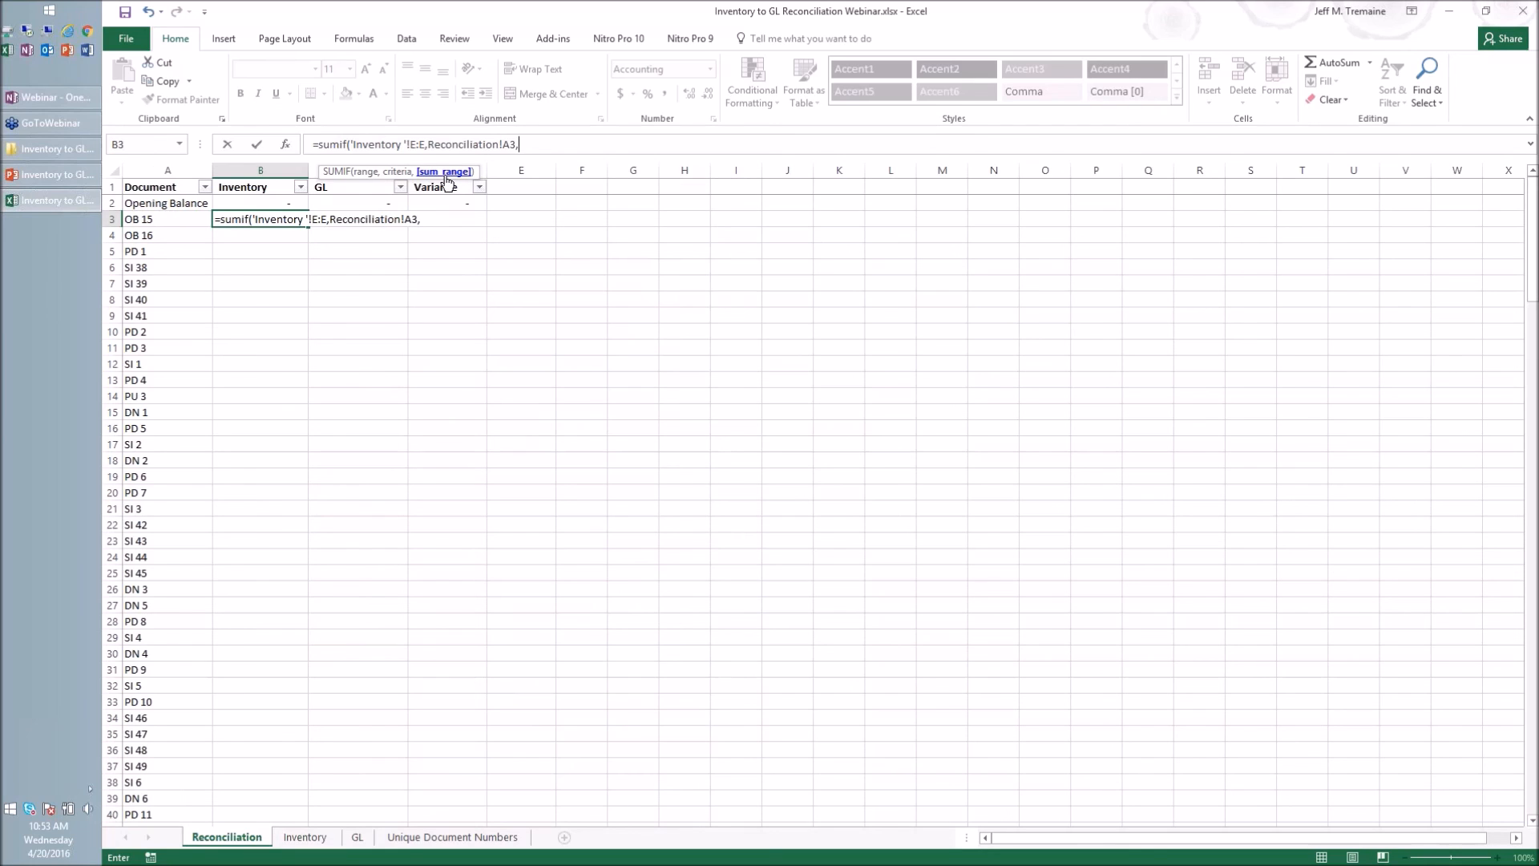
click(303, 838)
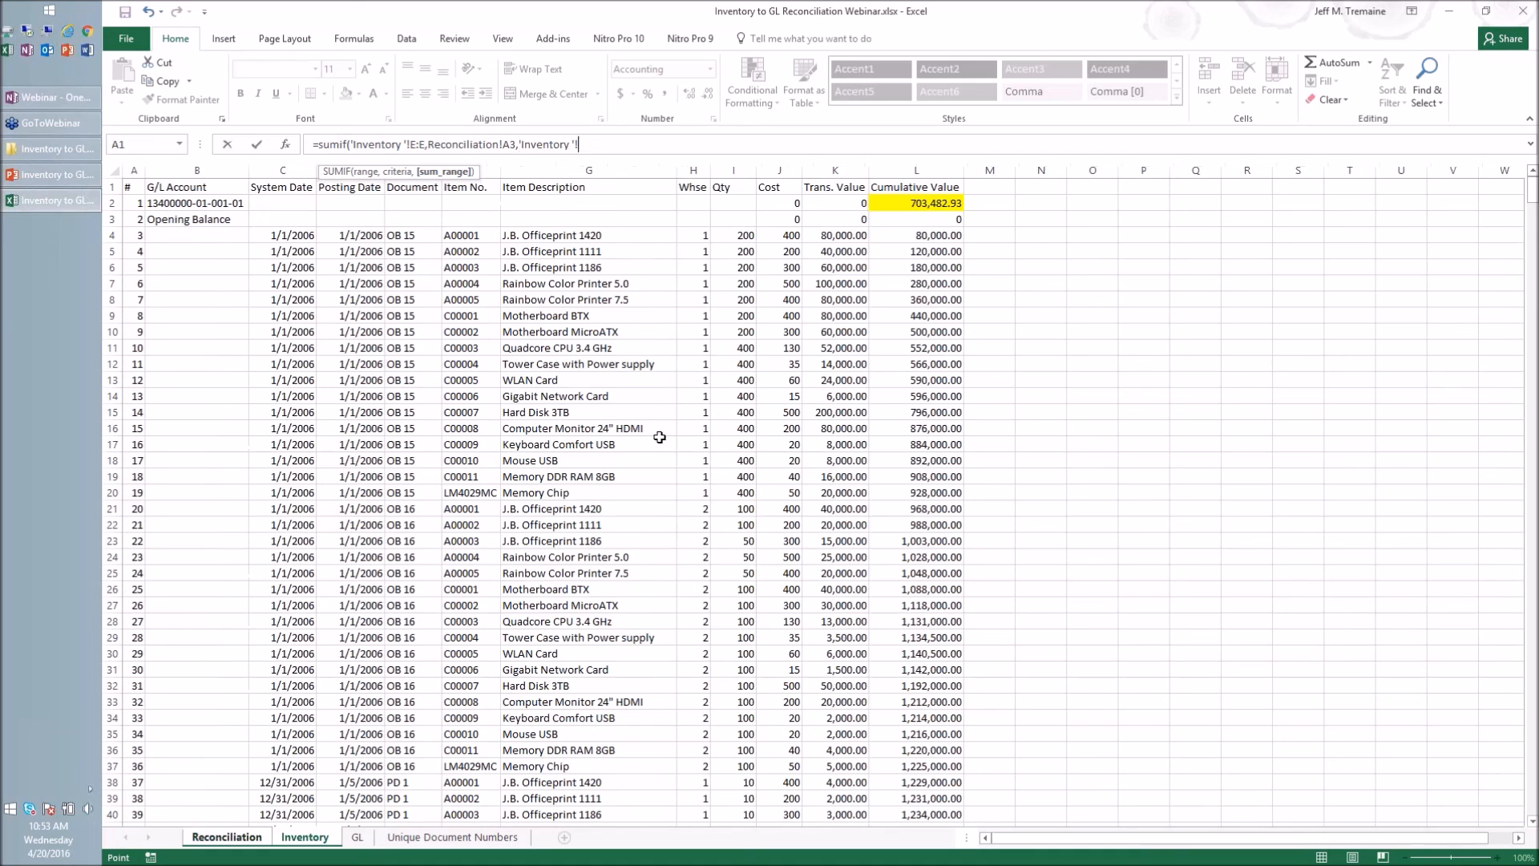
click(834, 170)
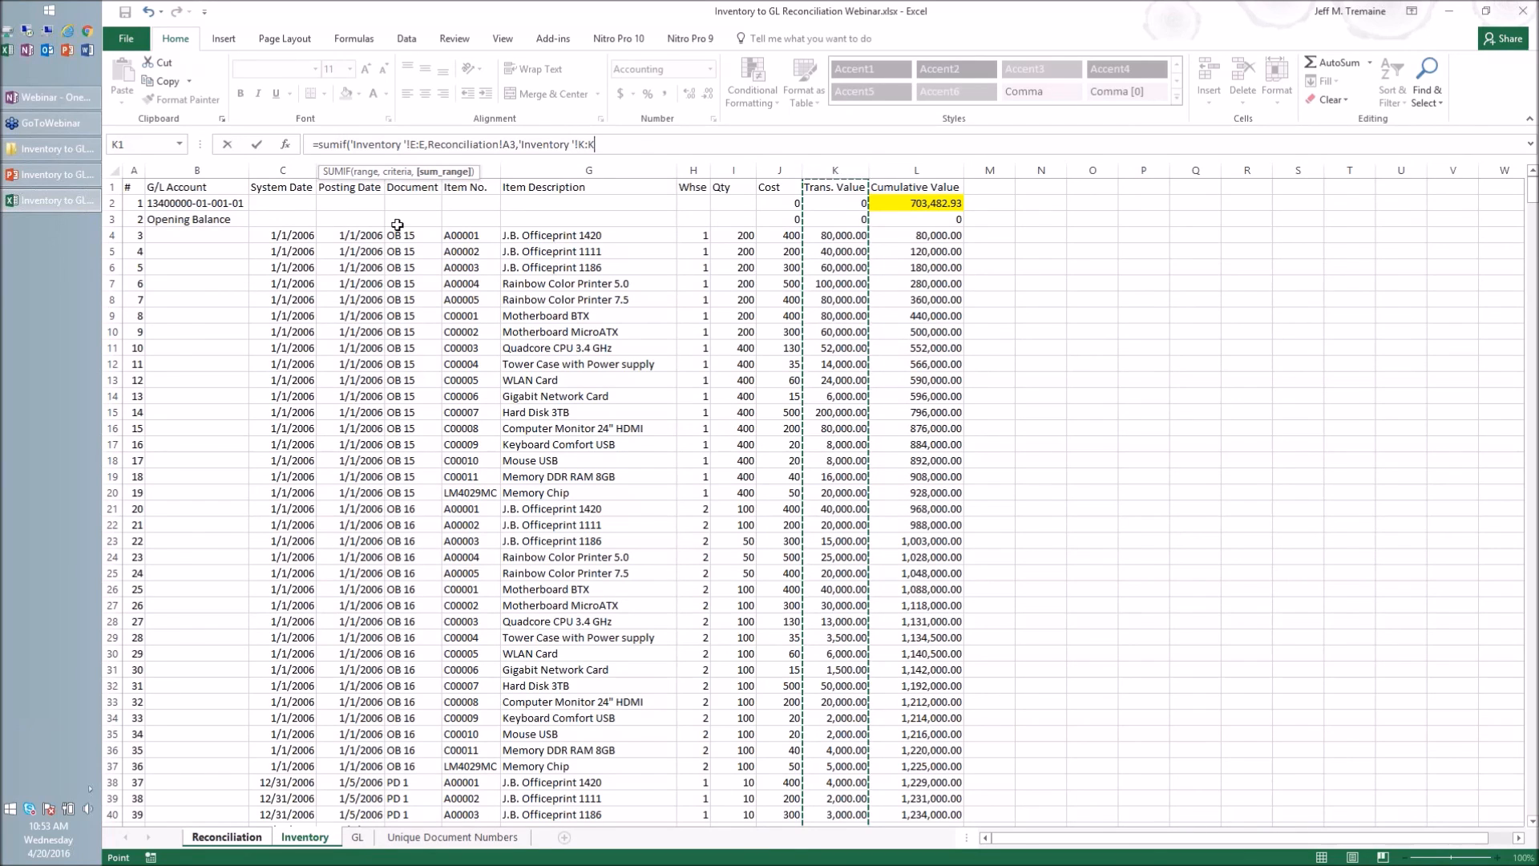
text())
key(Return)
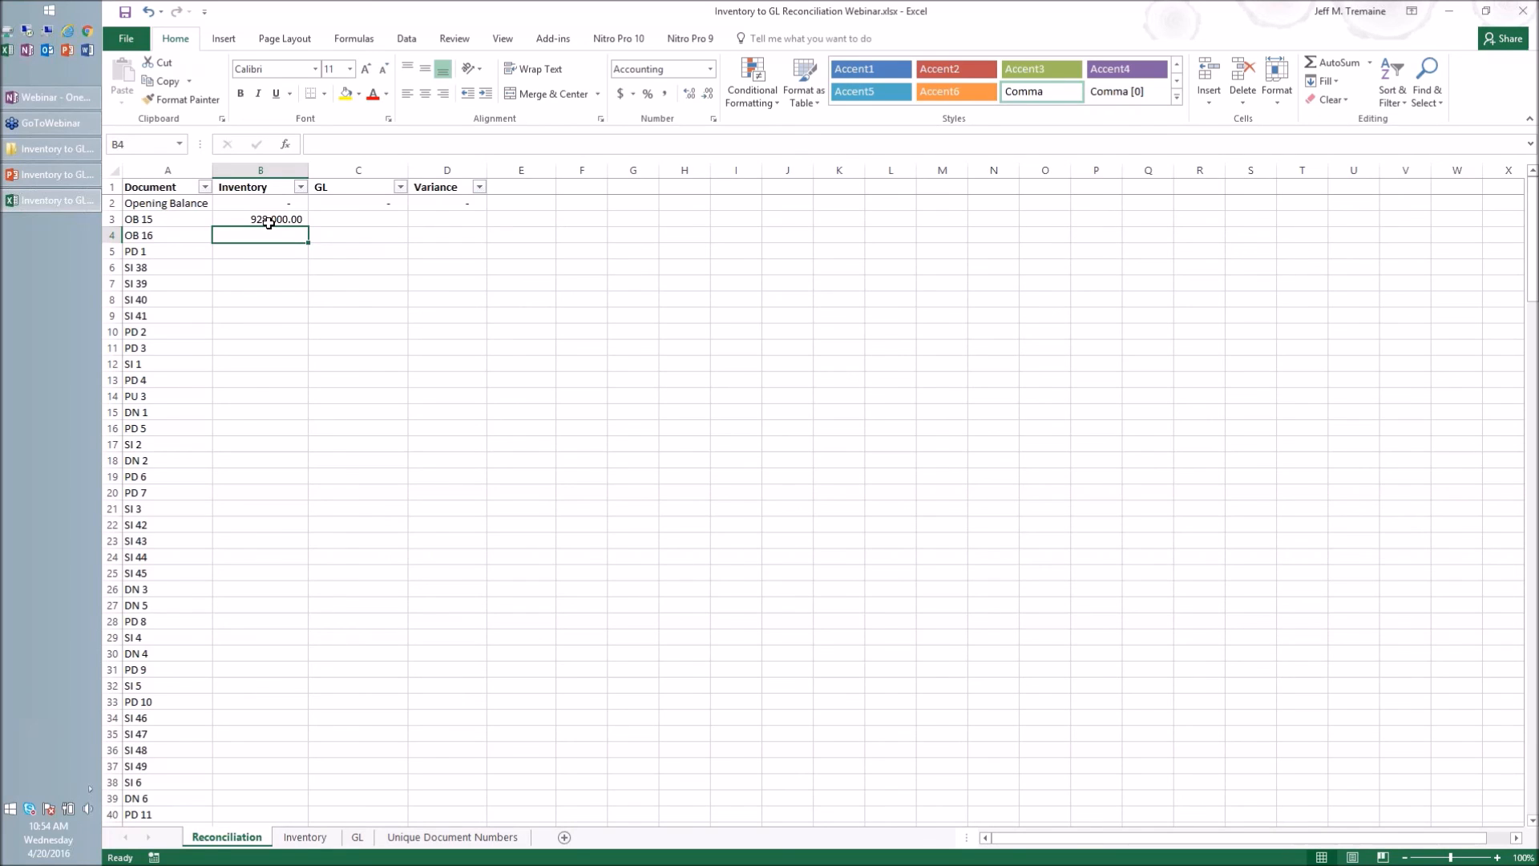
Step: In Reconciliation cell C3, enter =SUMIF(GL!D:D,Reconciliation!A3,GL!I:I) to total the document's GL debit/credit amounts
click(341, 222)
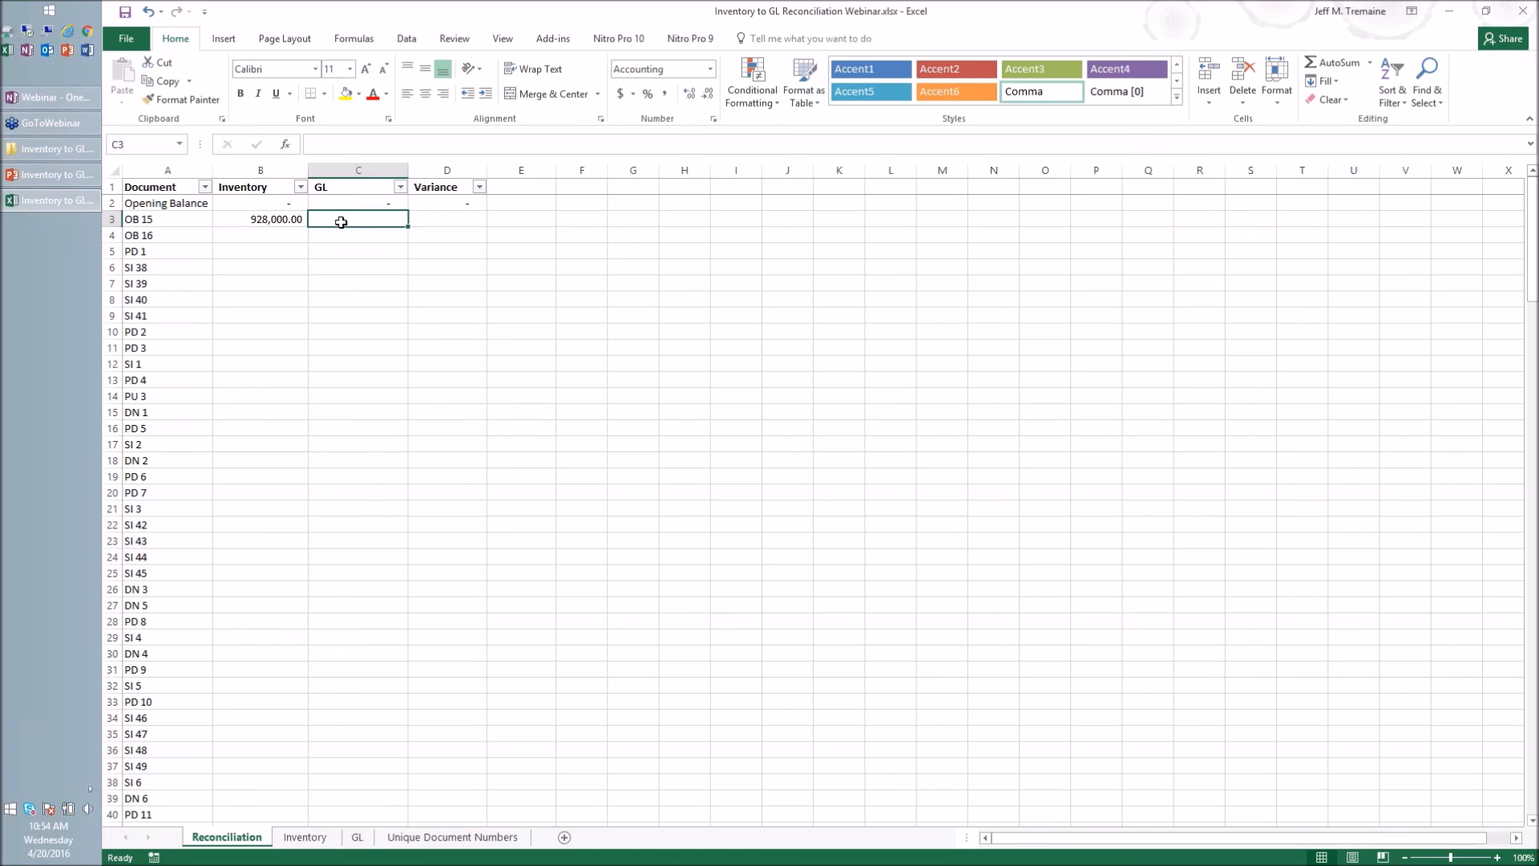
text(=)
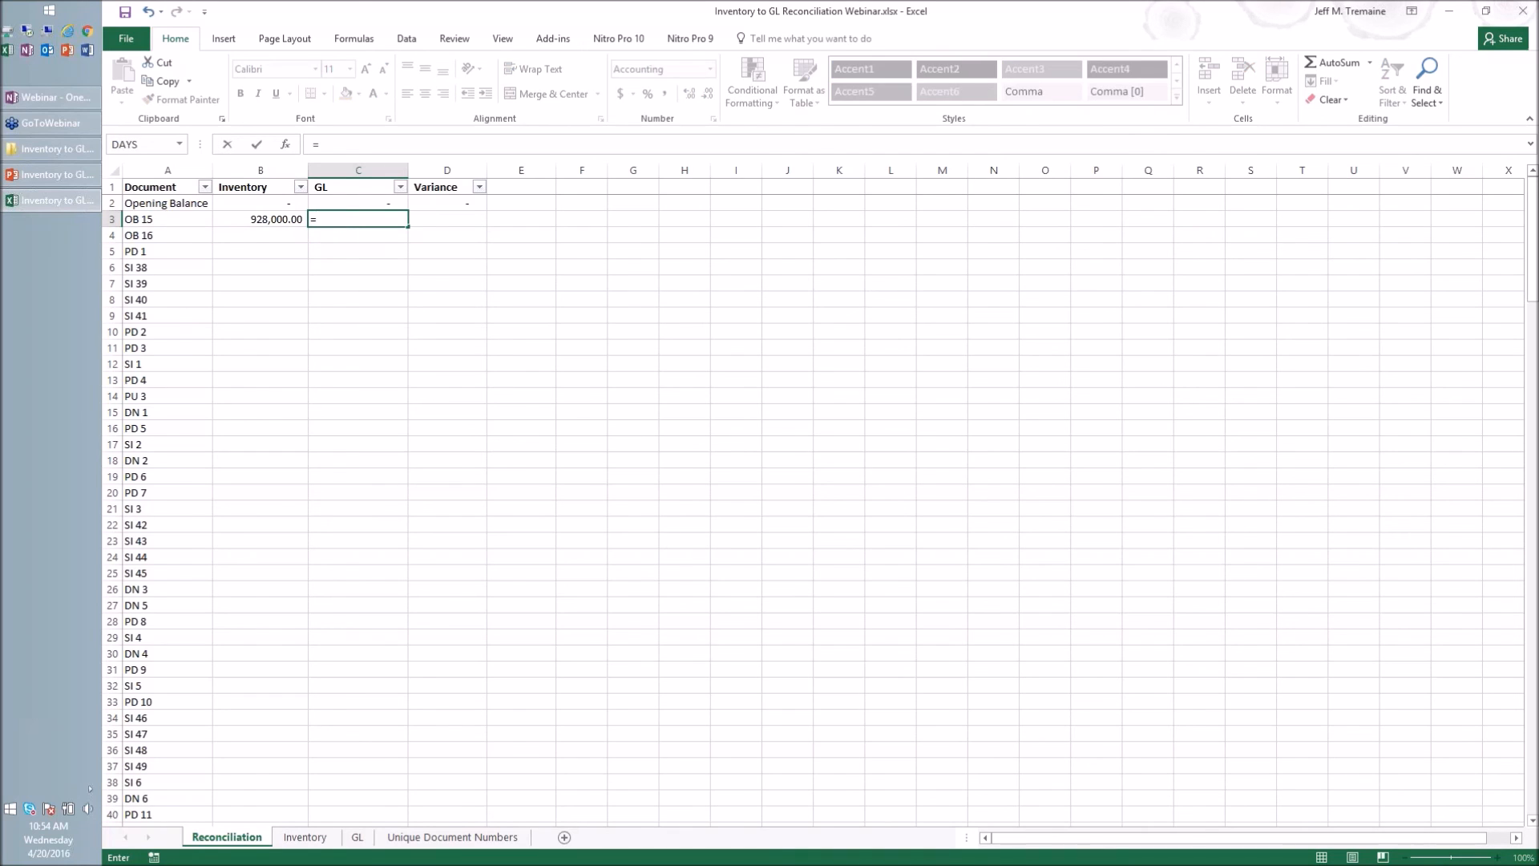
text(sumif()
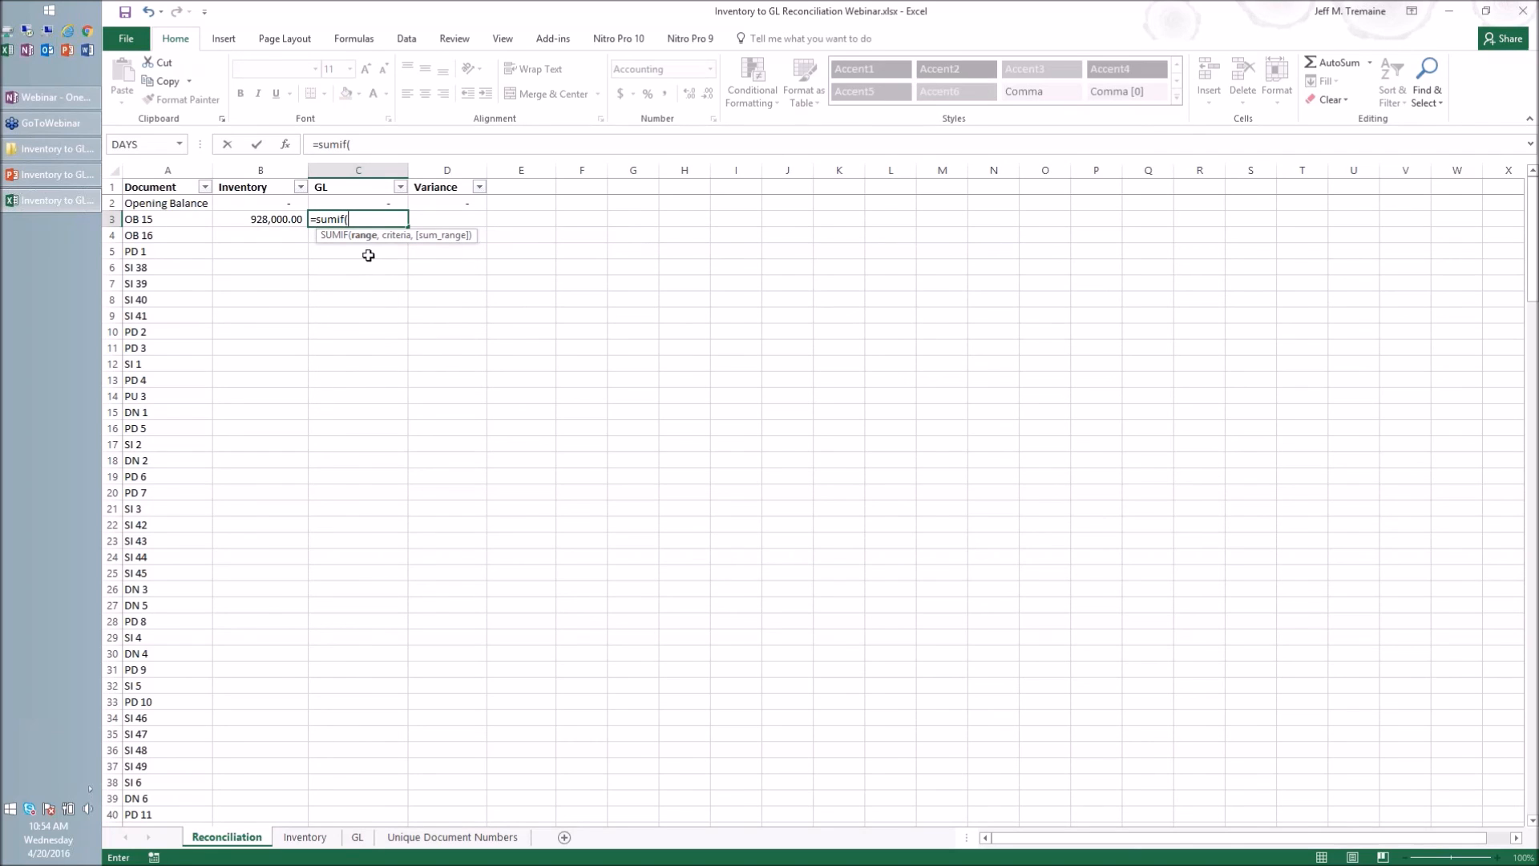
click(360, 837)
drag(1532, 726, 1529, 153)
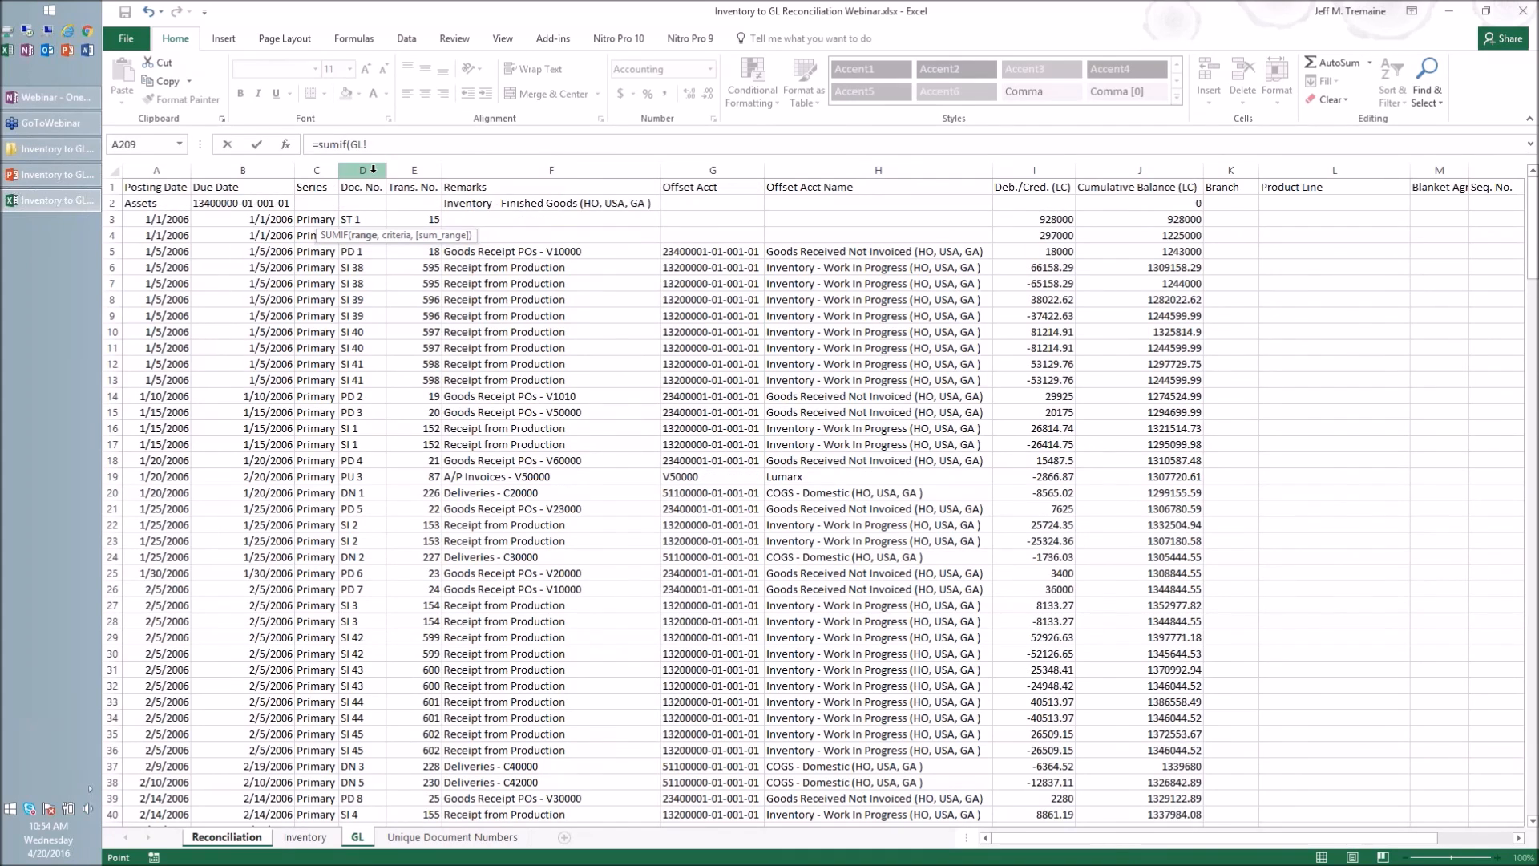
click(373, 168)
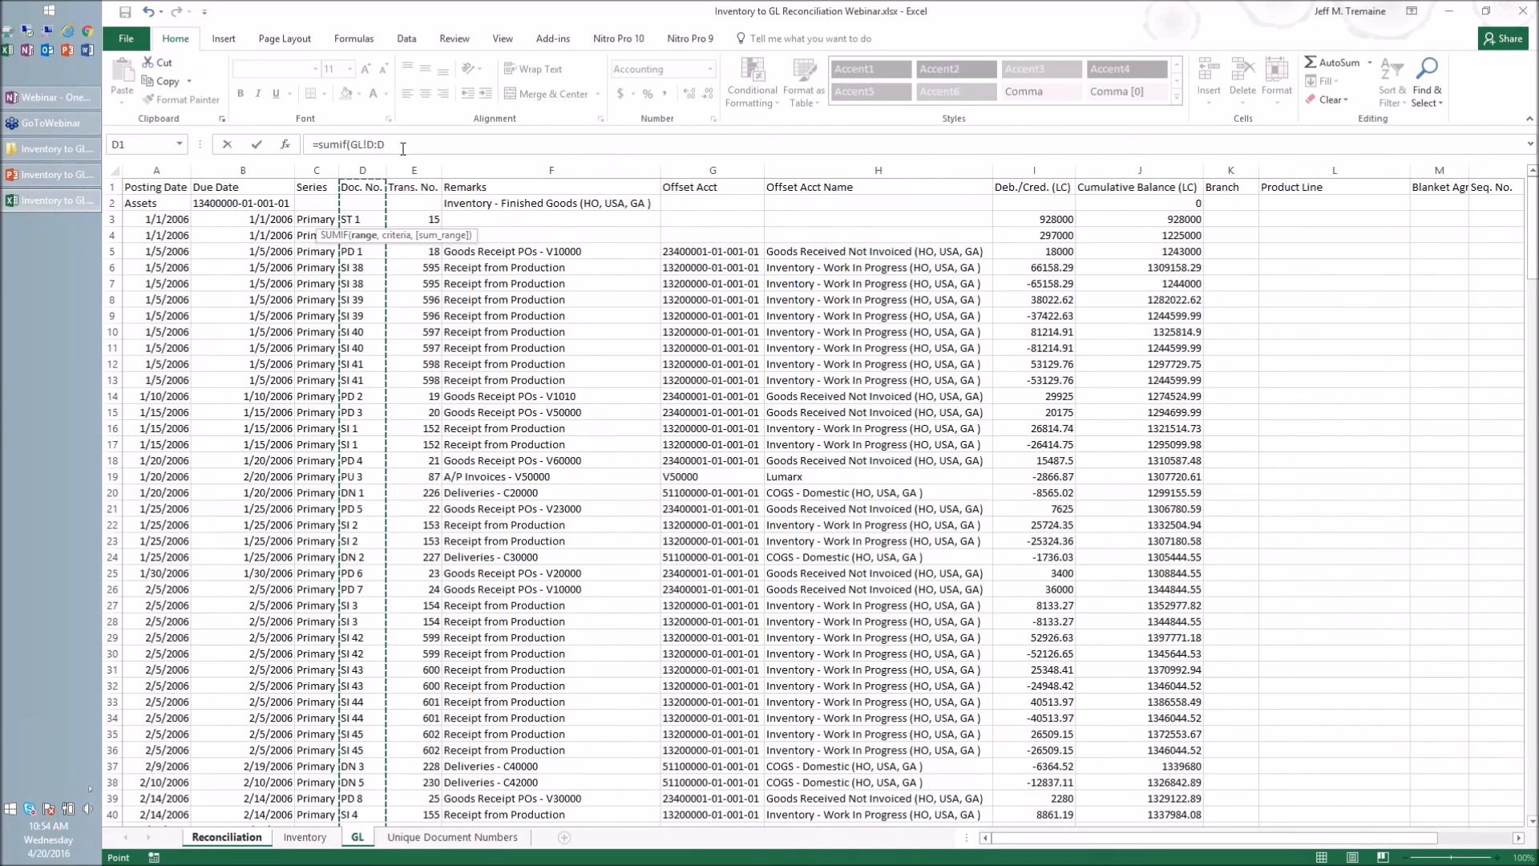
click(404, 141)
text(,)
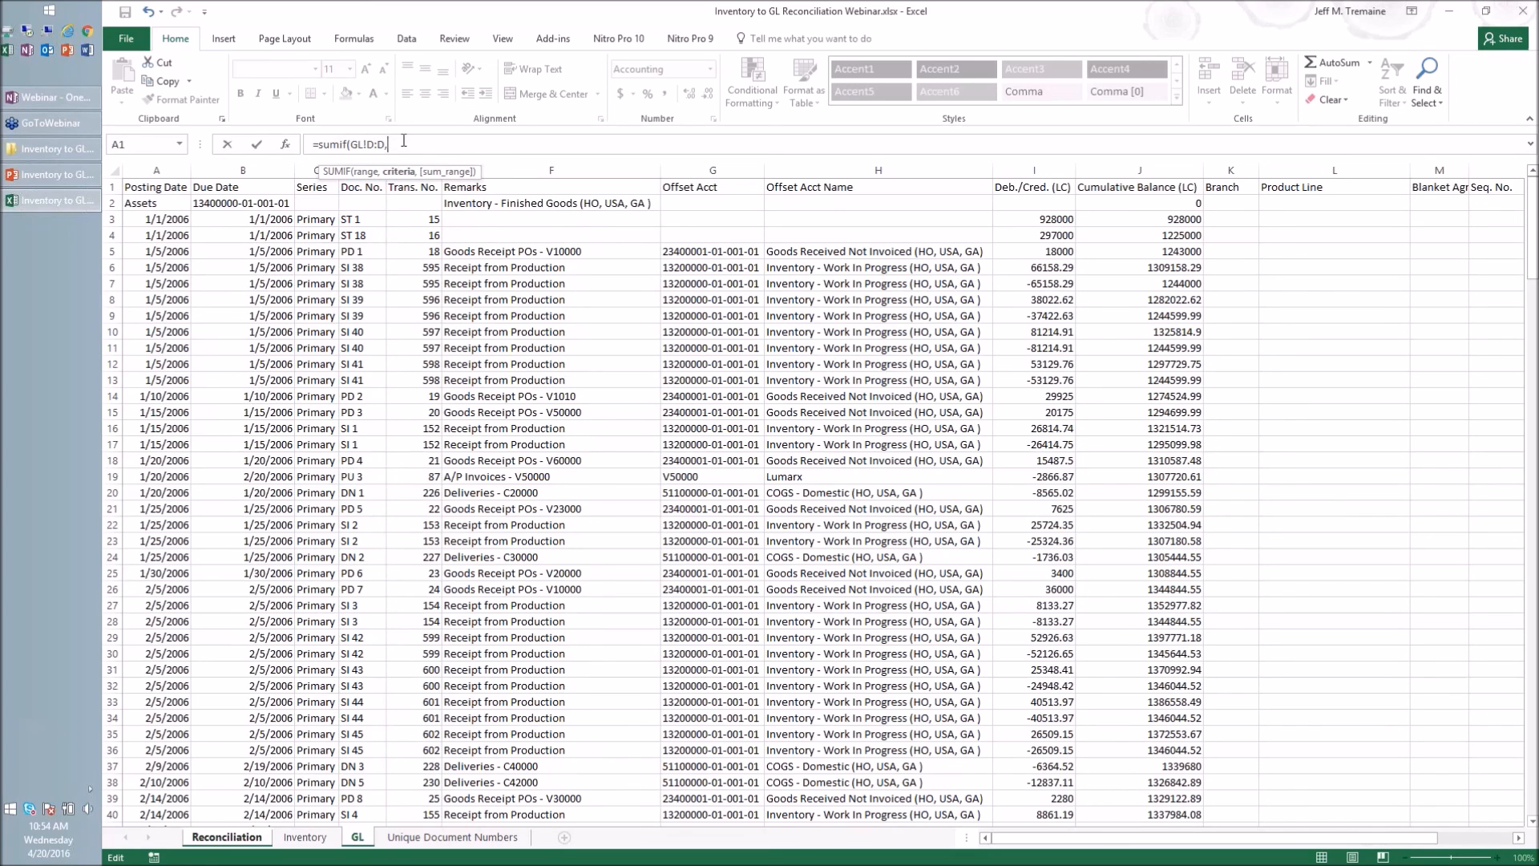
click(243, 839)
click(151, 223)
text(,)
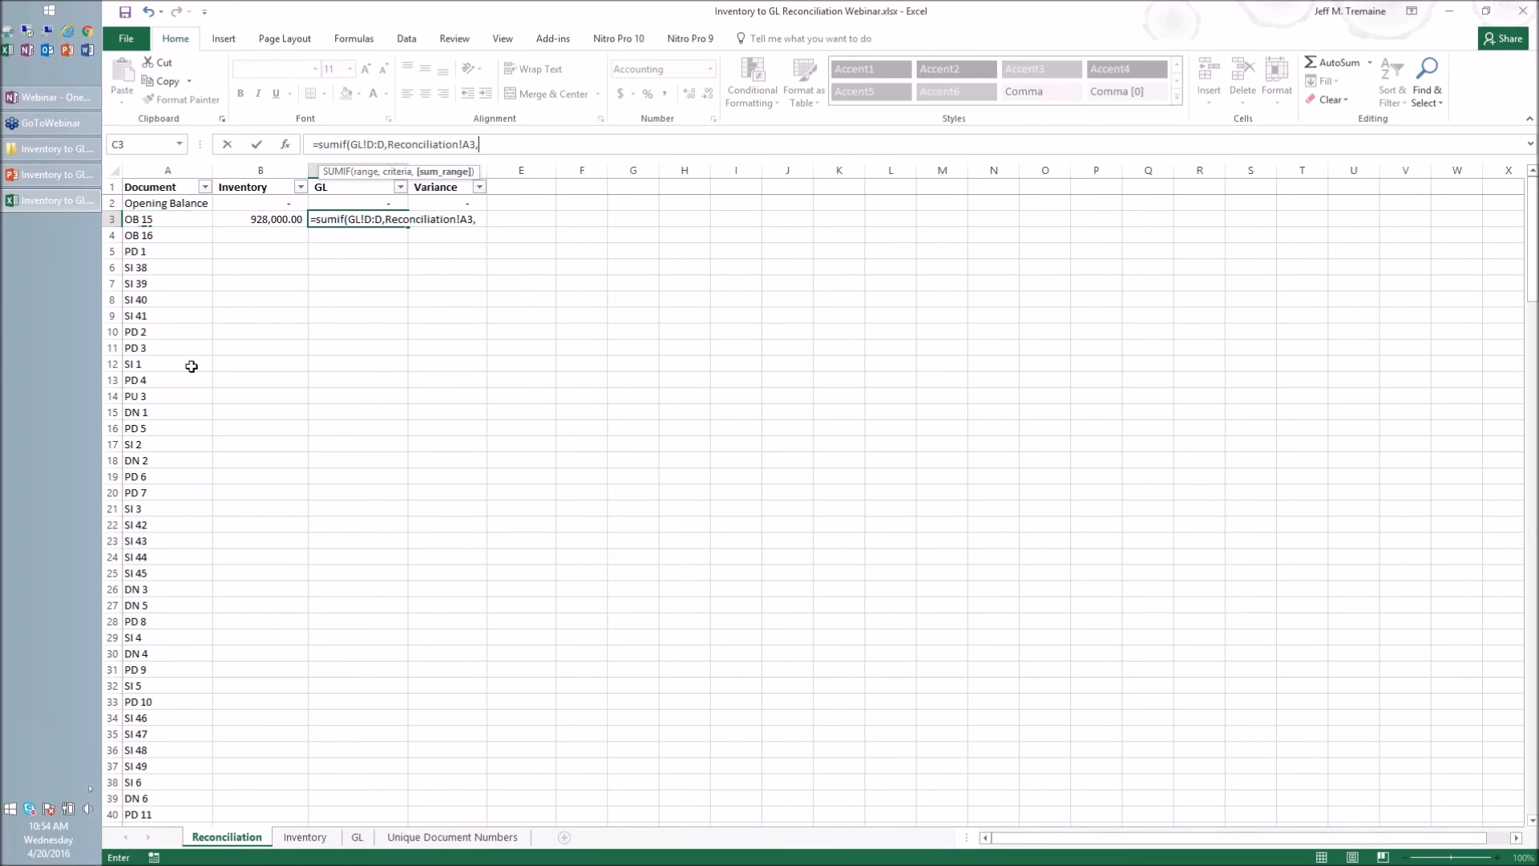
click(353, 838)
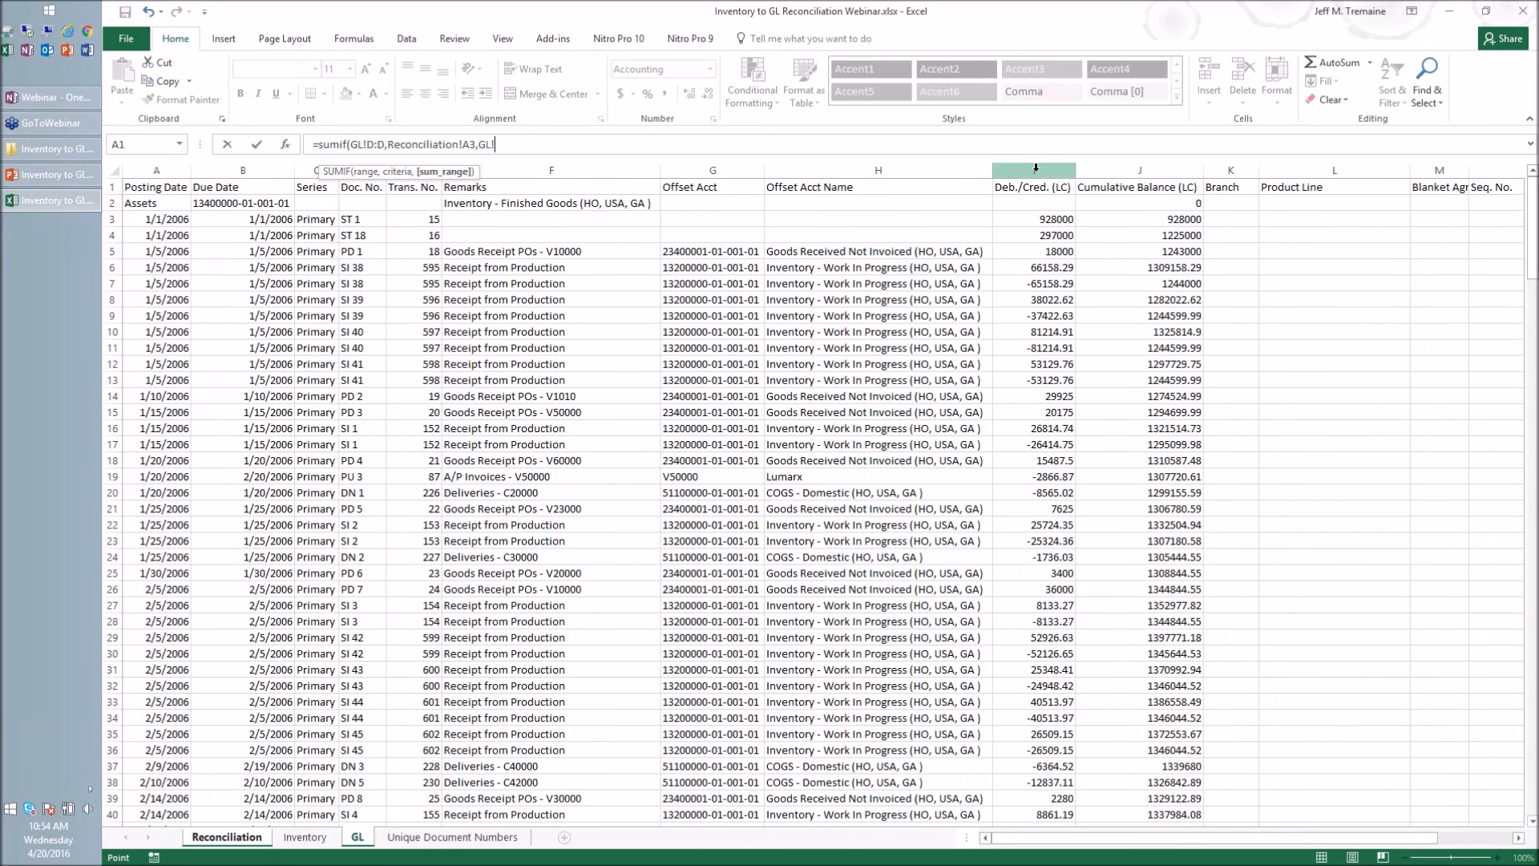
click(1035, 170)
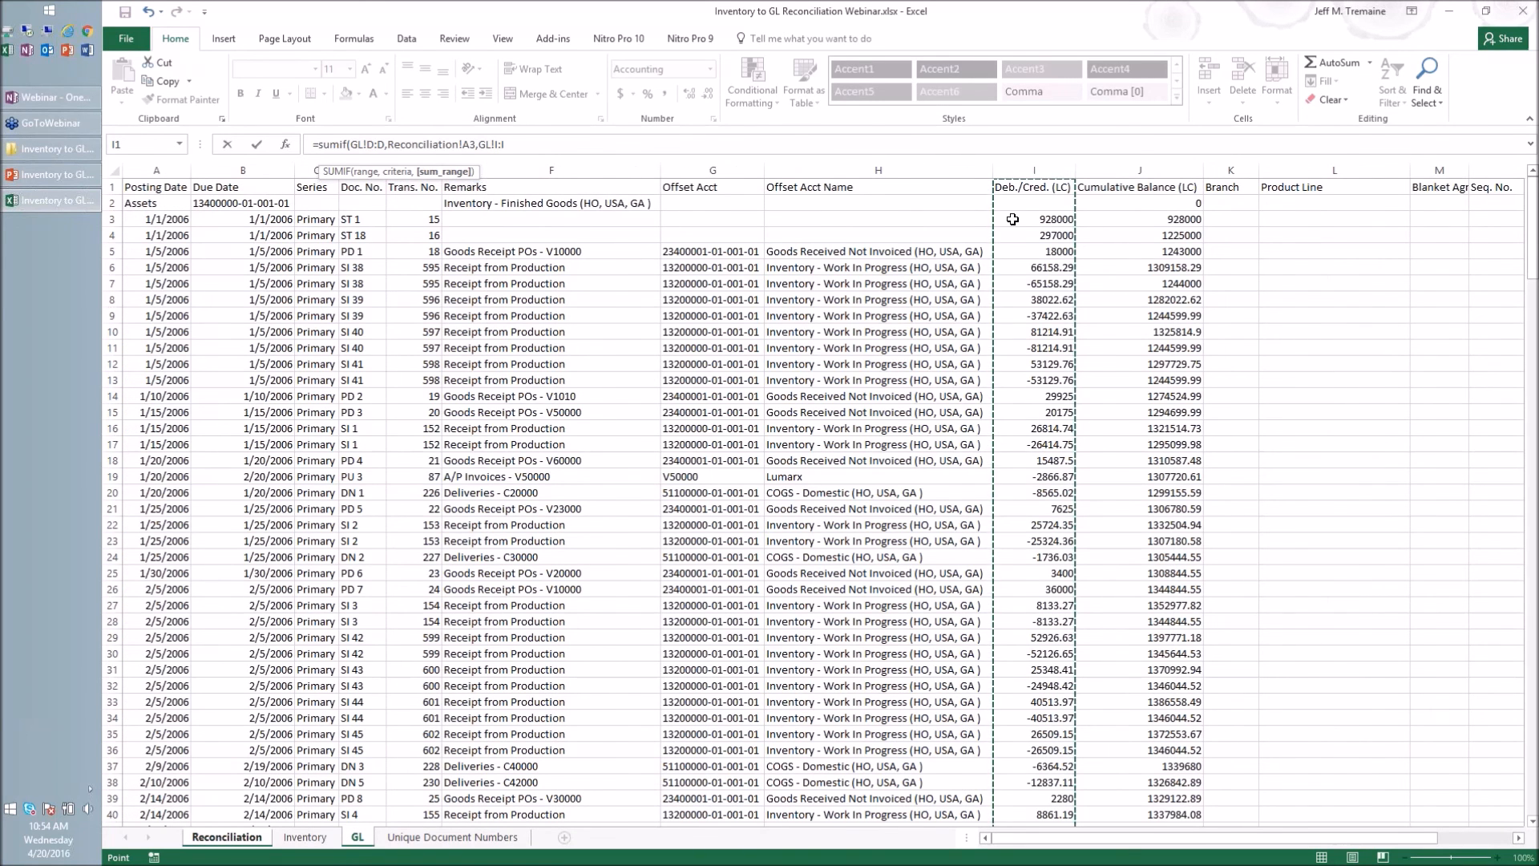
text())
key(Return)
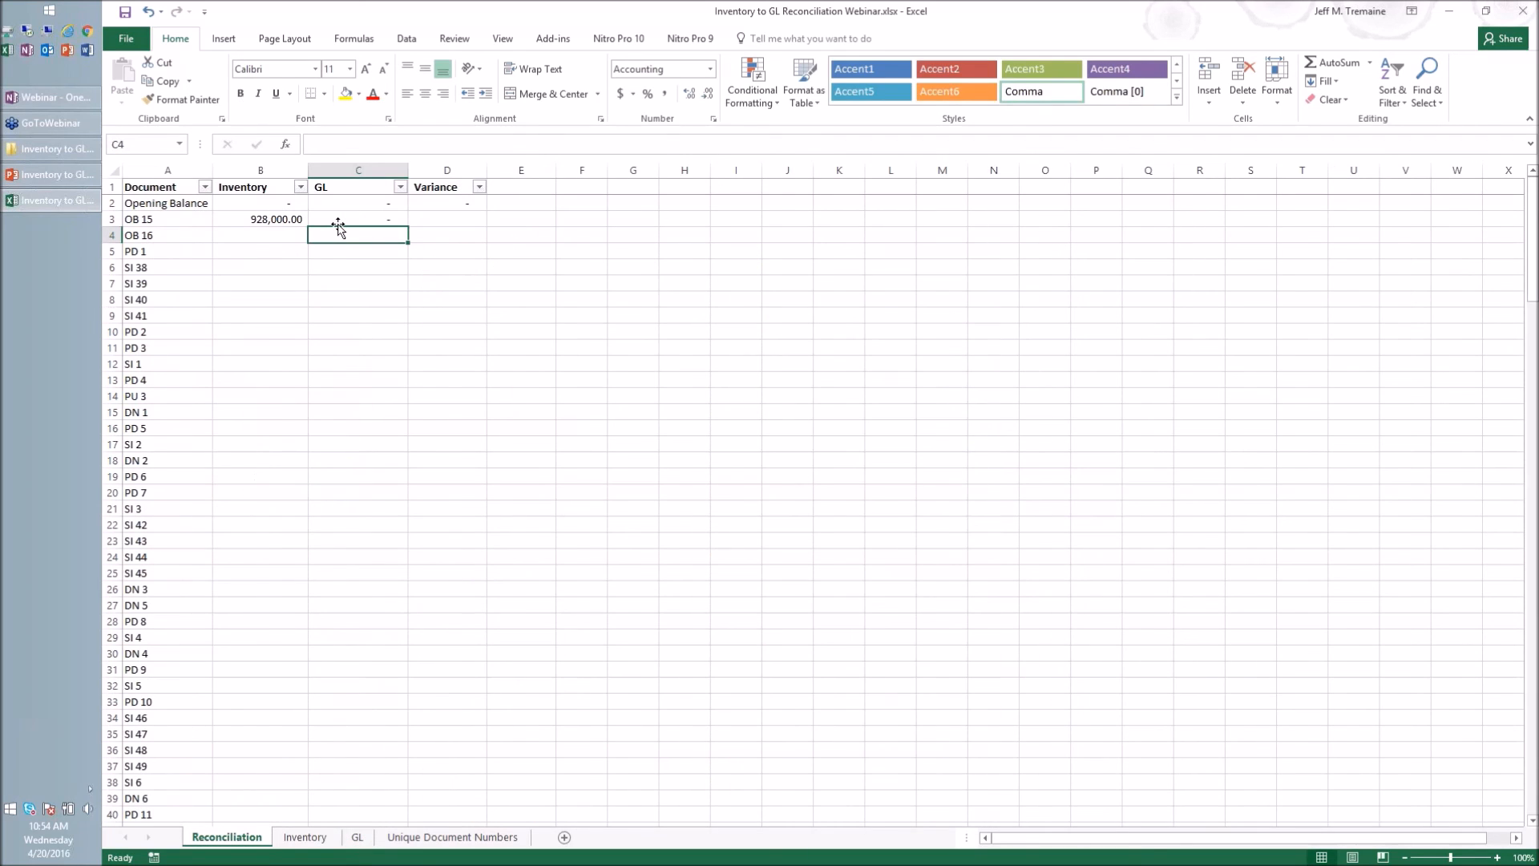
Step: Calculate the first document's variance in cell D3 with the formula =B3-C3
click(439, 221)
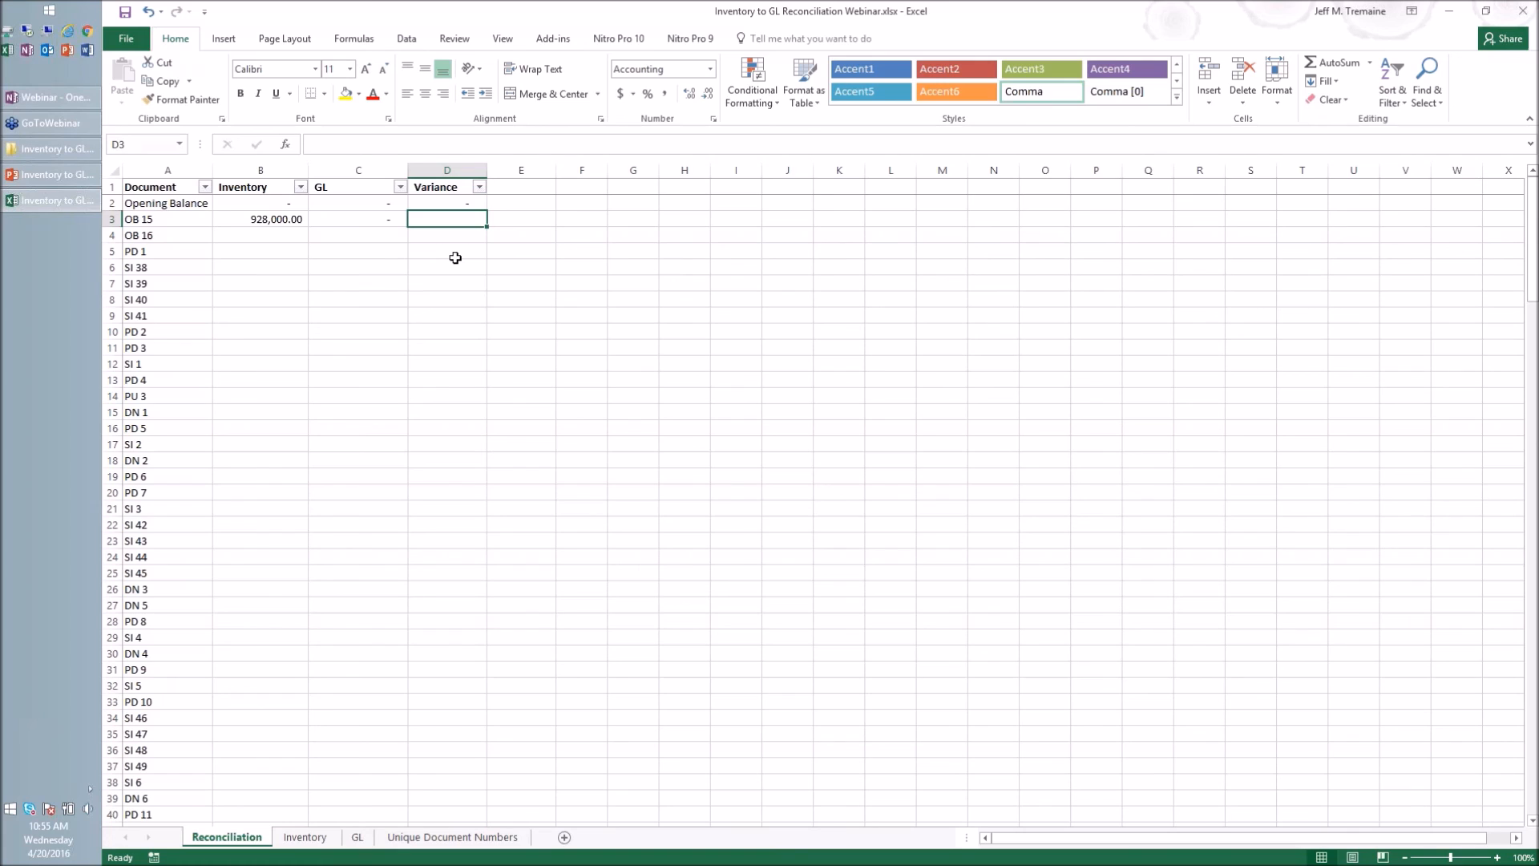
text(=)
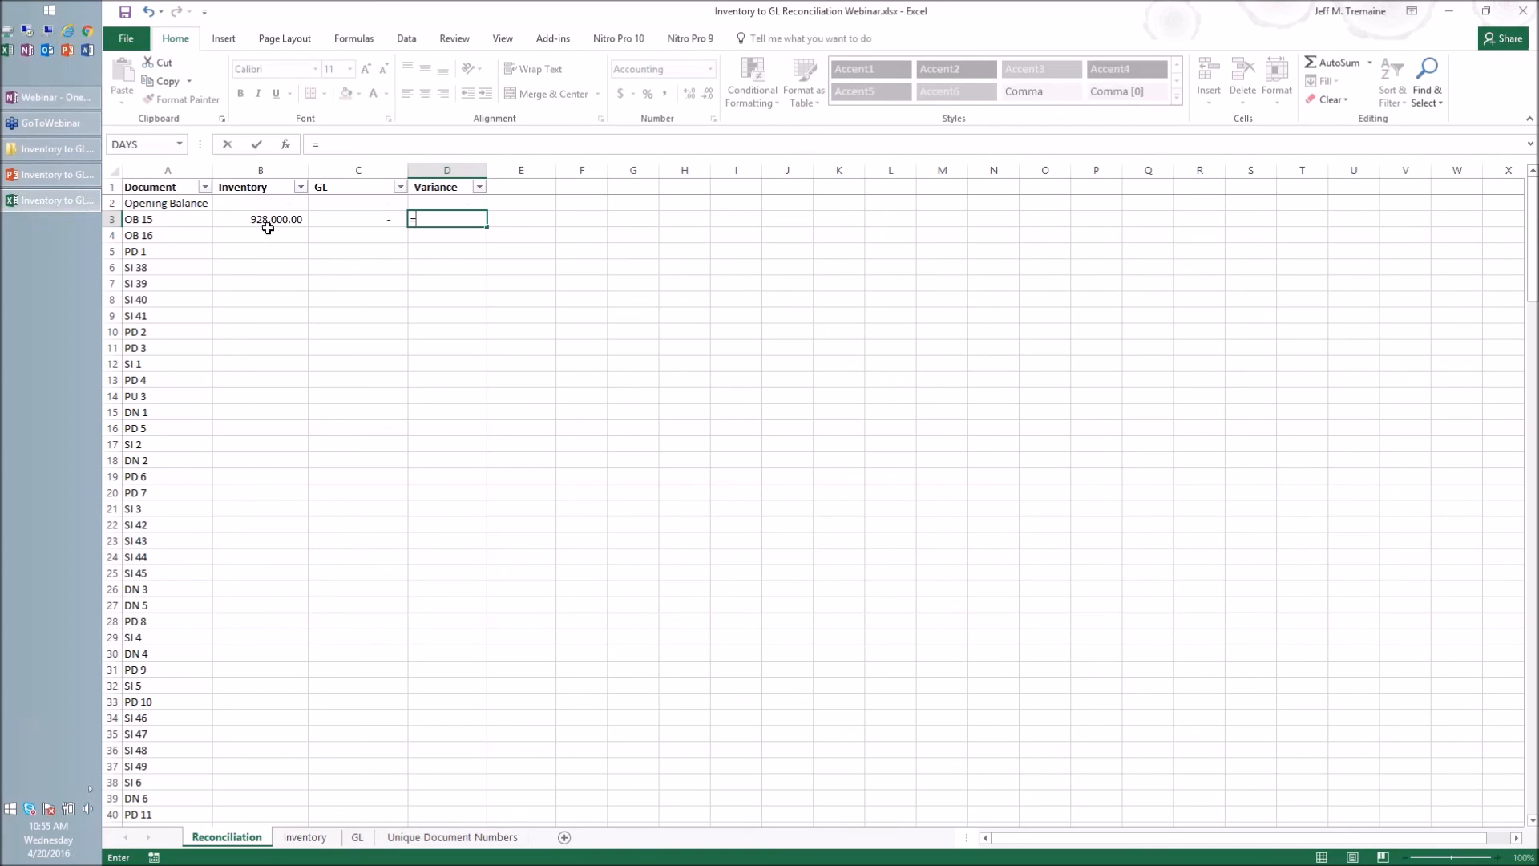
click(269, 222)
text(-)
click(334, 219)
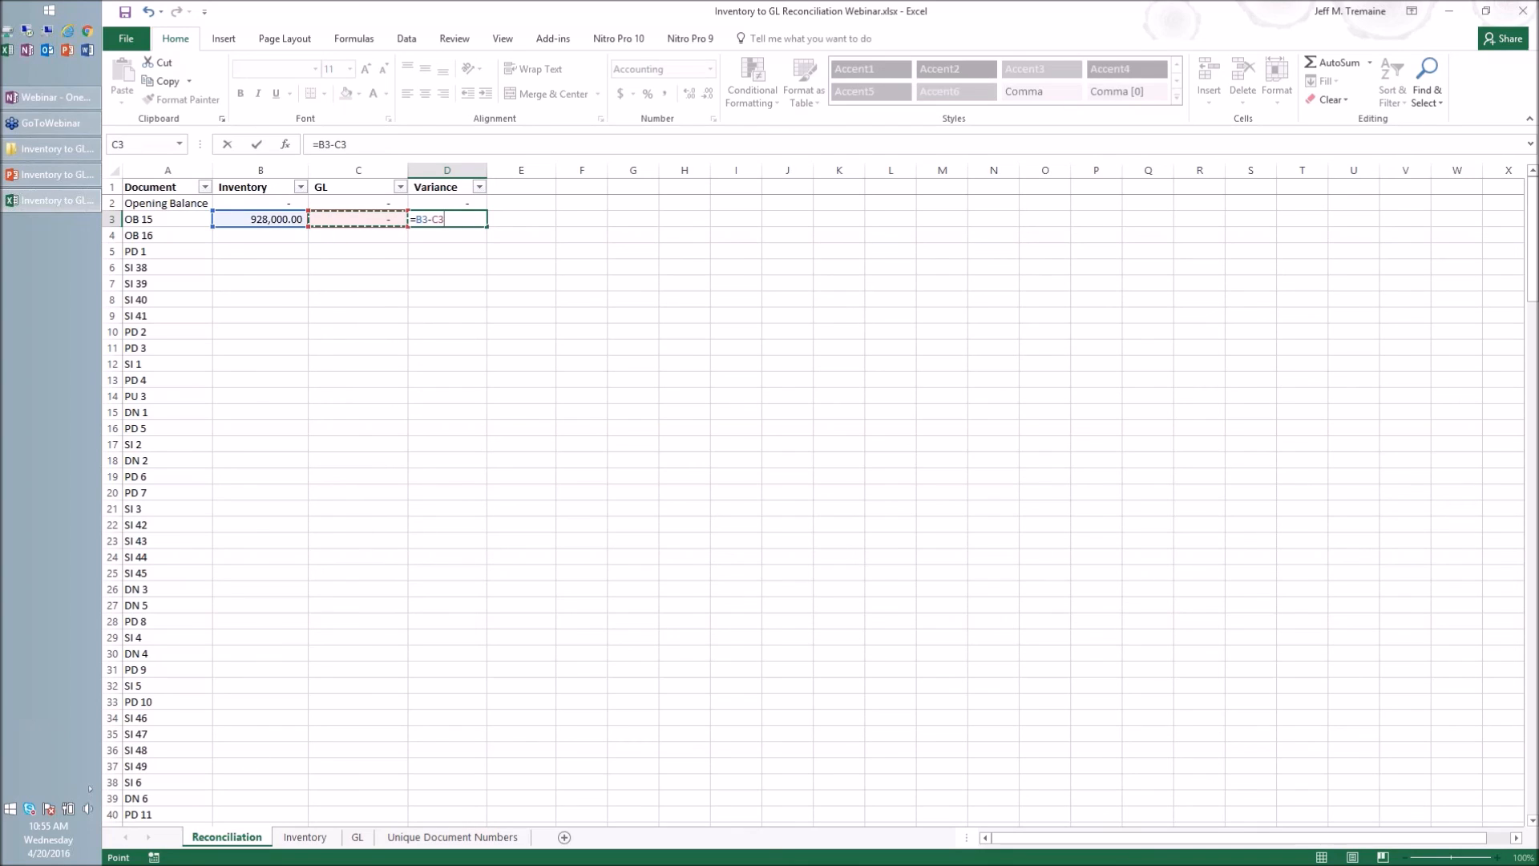
key(Return)
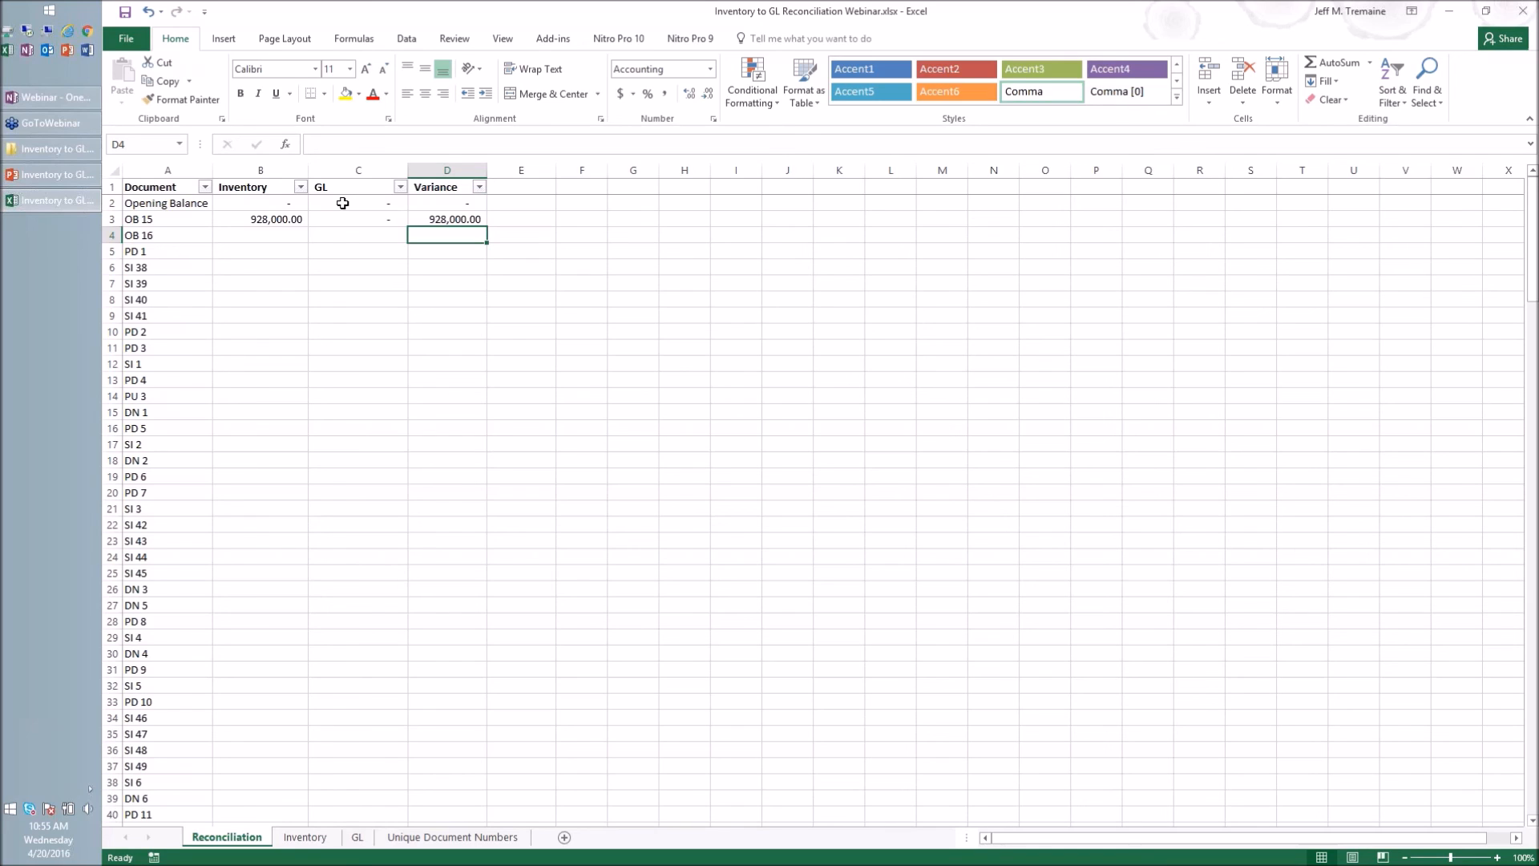
Step: Copy the Inventory, GL and Variance formulas in B3:D3 down through row 198, the last document in the list
click(274, 219)
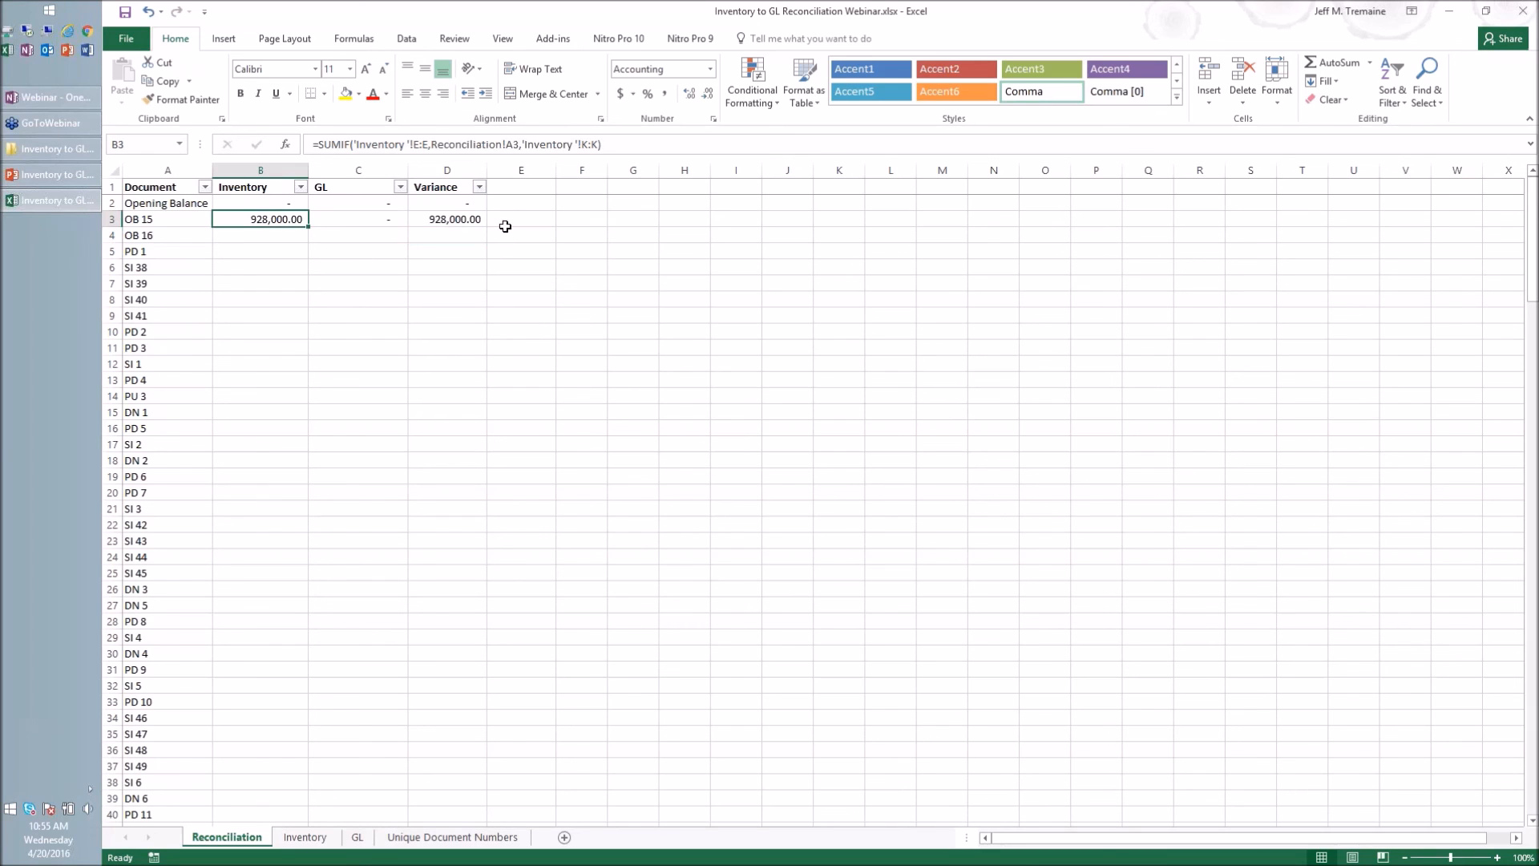
click(461, 204)
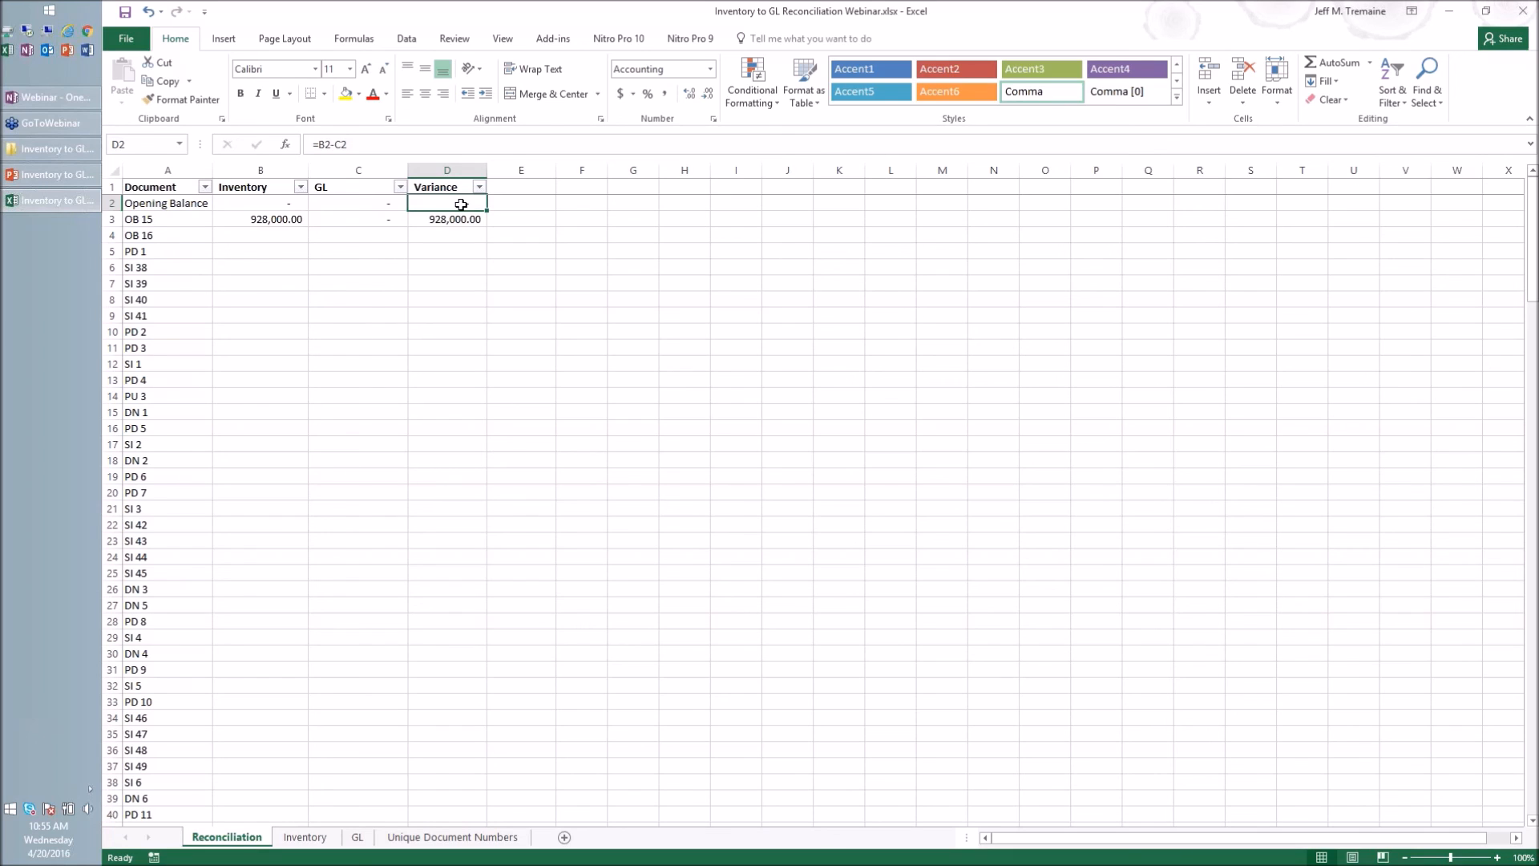
click(243, 222)
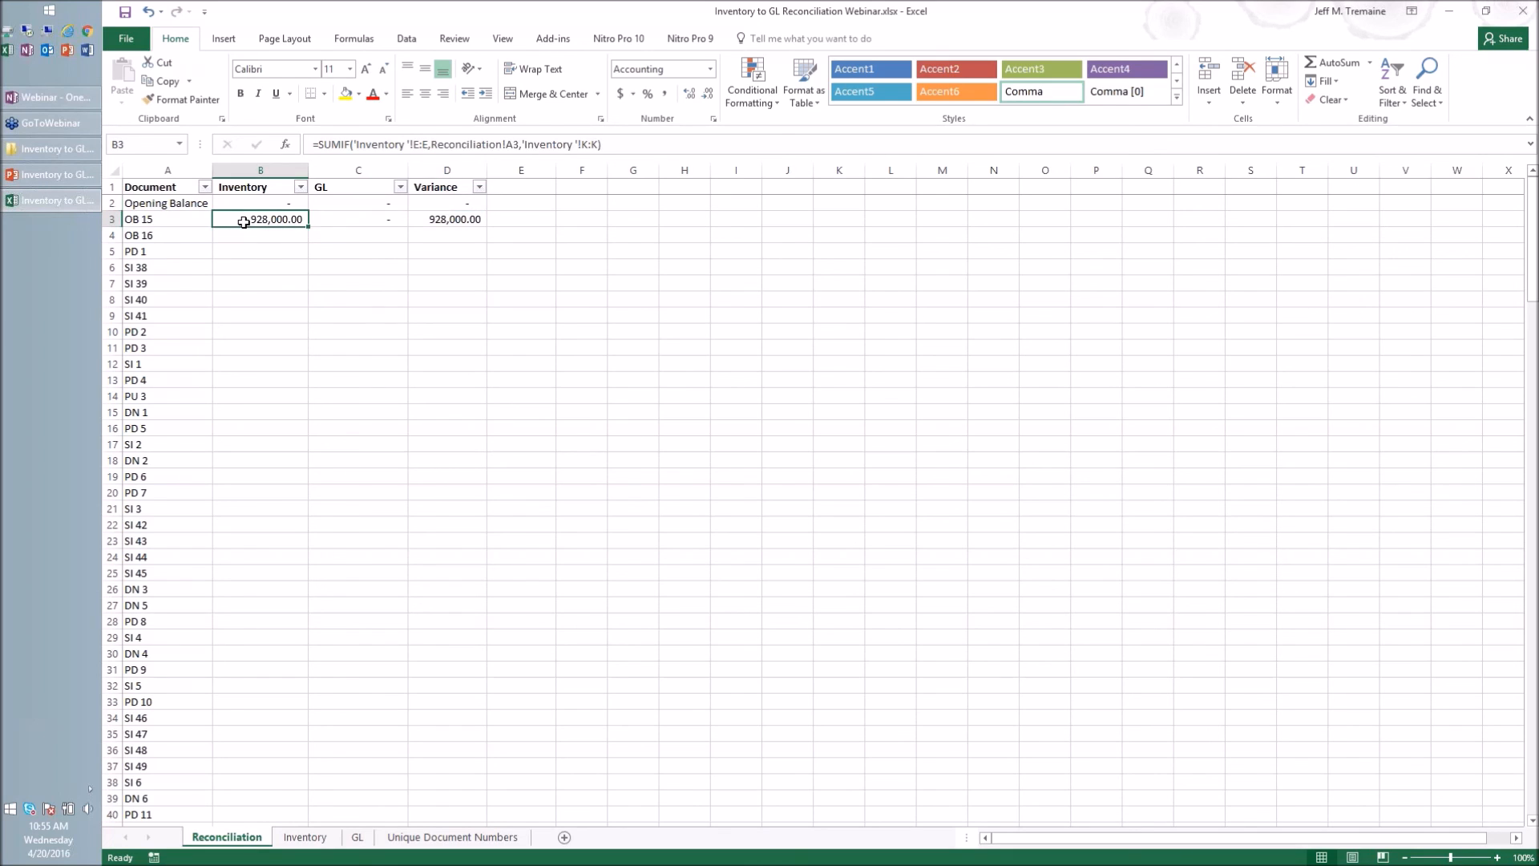
key(Right)
key(Right)
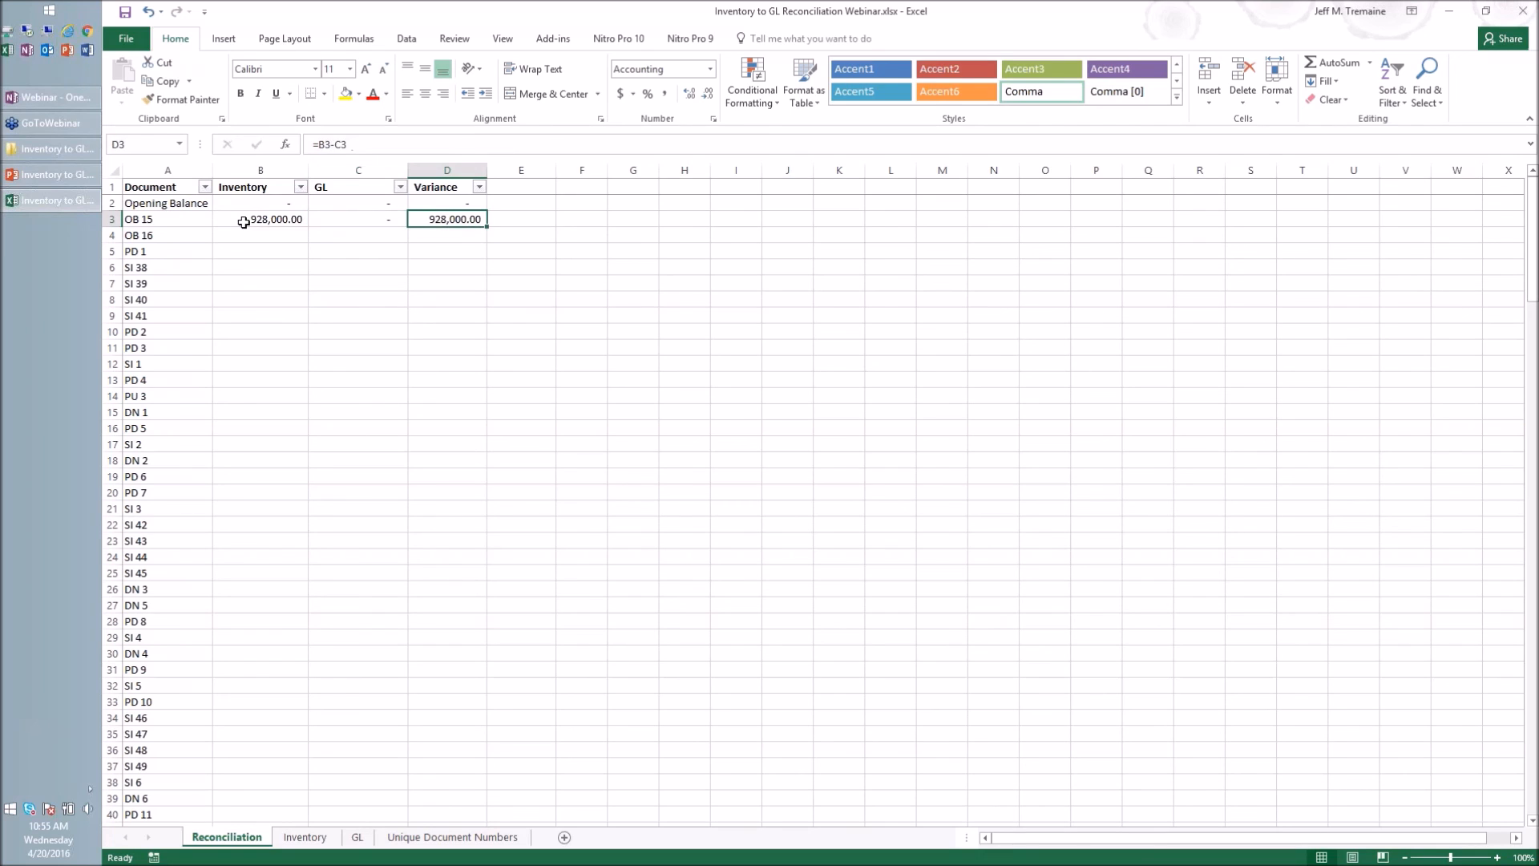
key(Left)
key(Left)
key(shift+Right)
key(shift+Right)
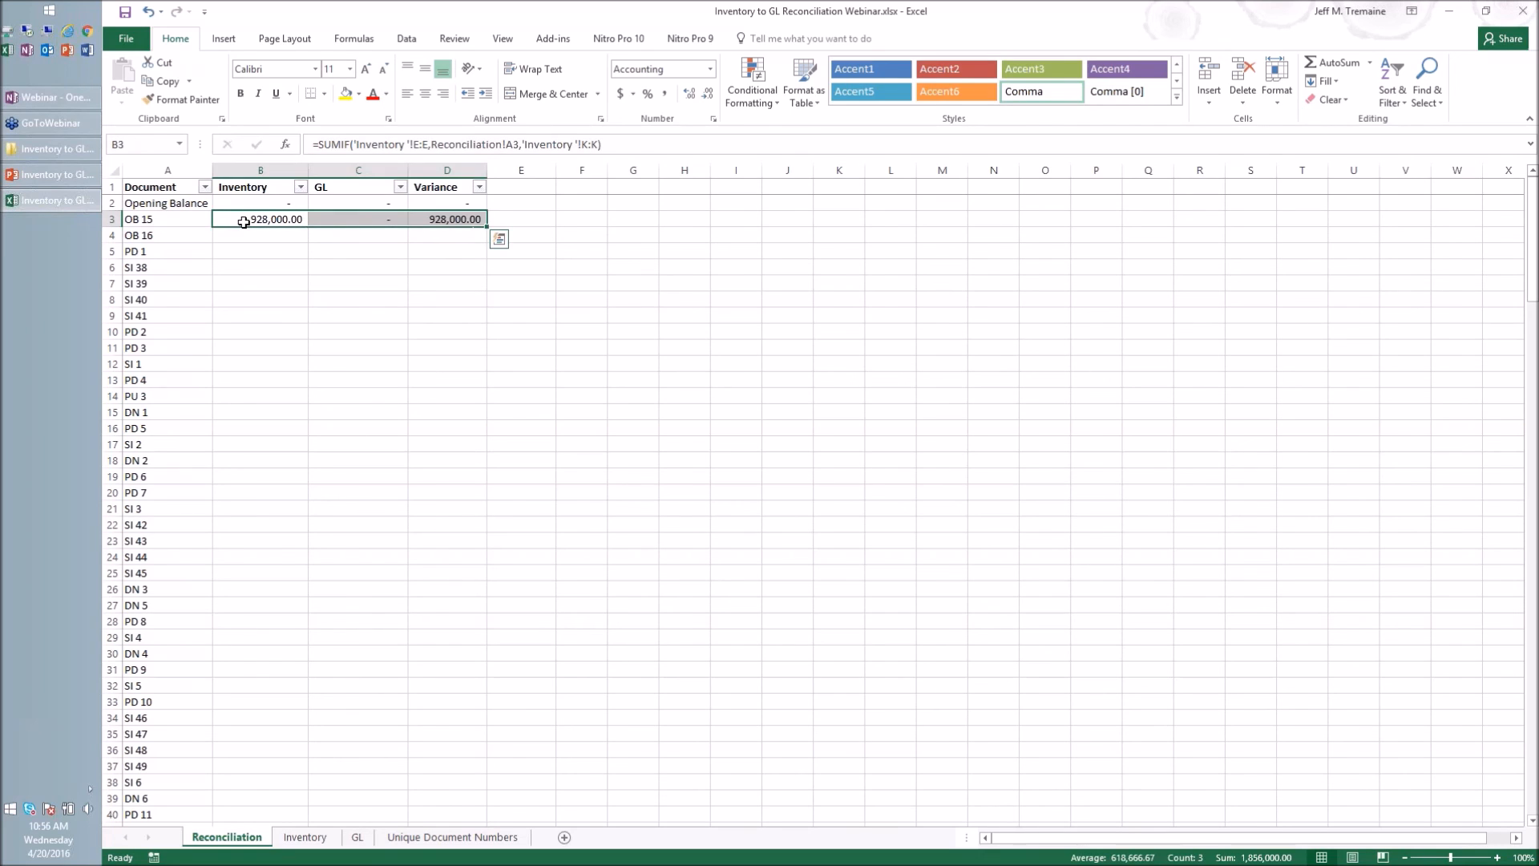
key(ctrl+c)
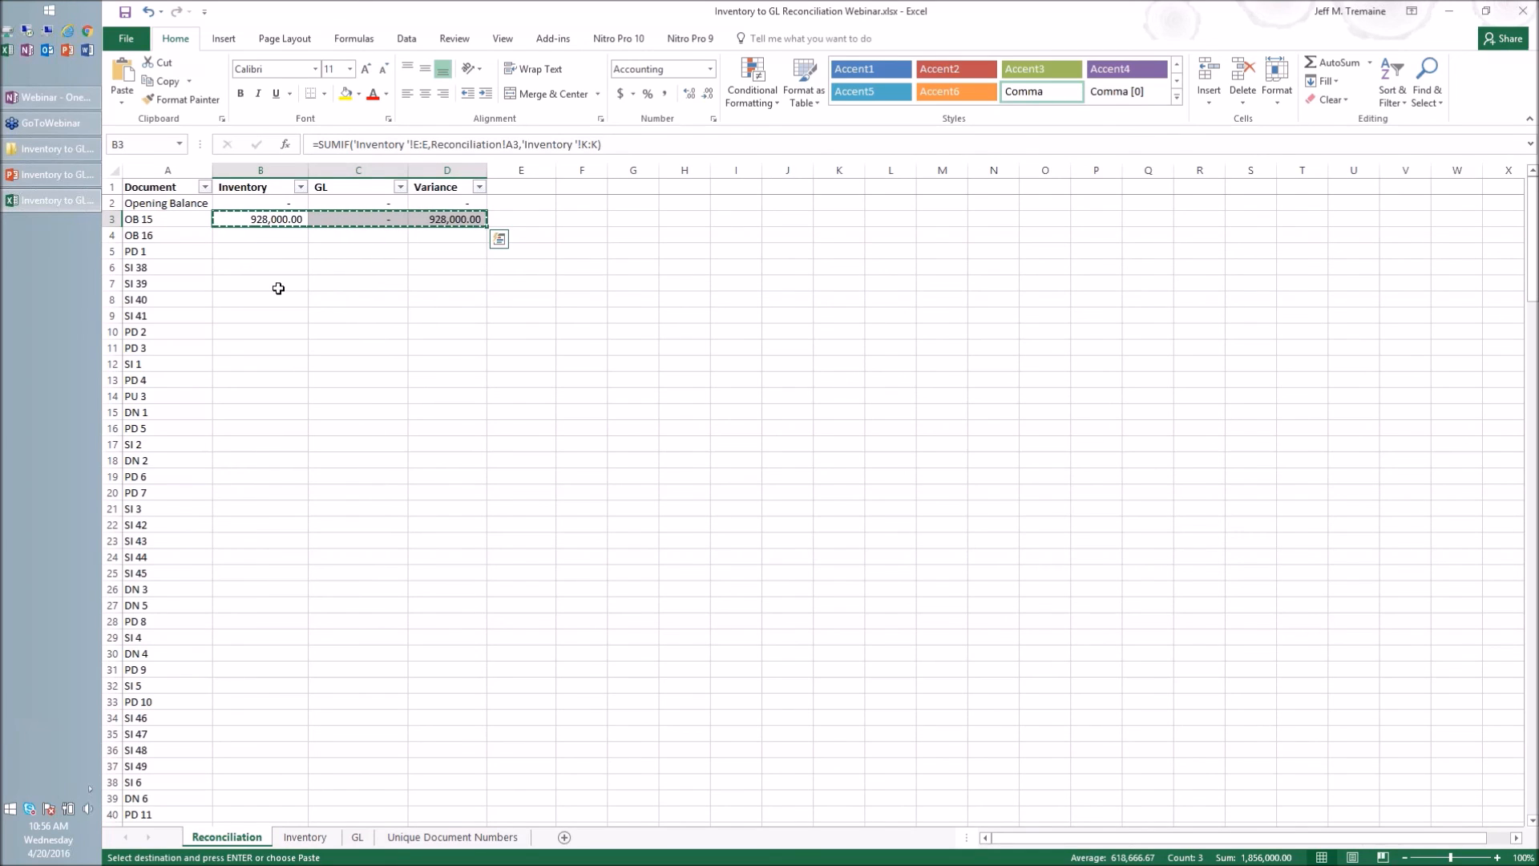
scroll(277, 302, down, 5)
scroll(277, 302, down, 20)
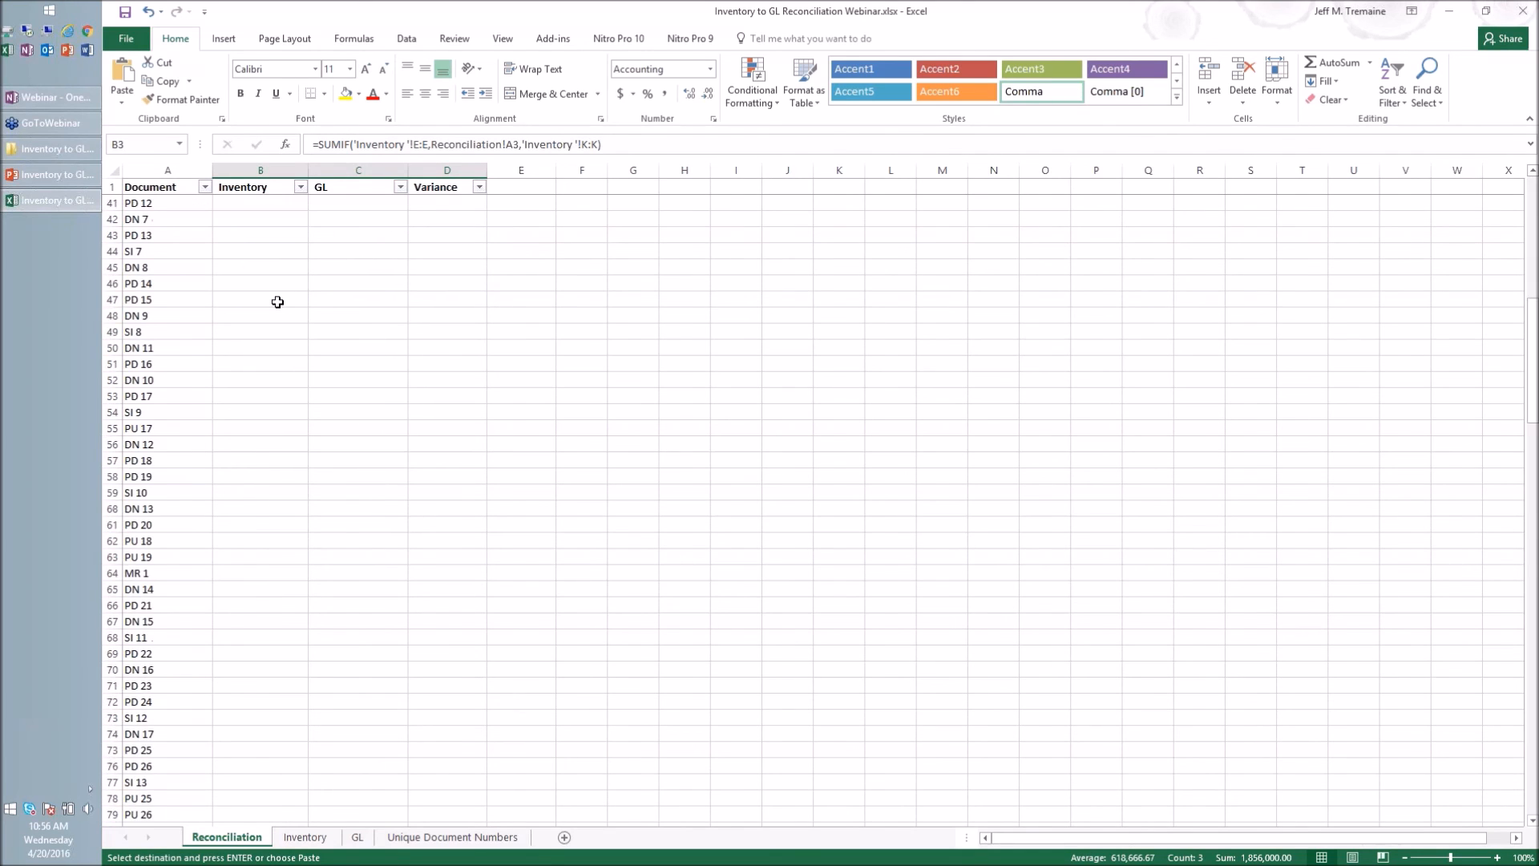
scroll(277, 301, up, 1)
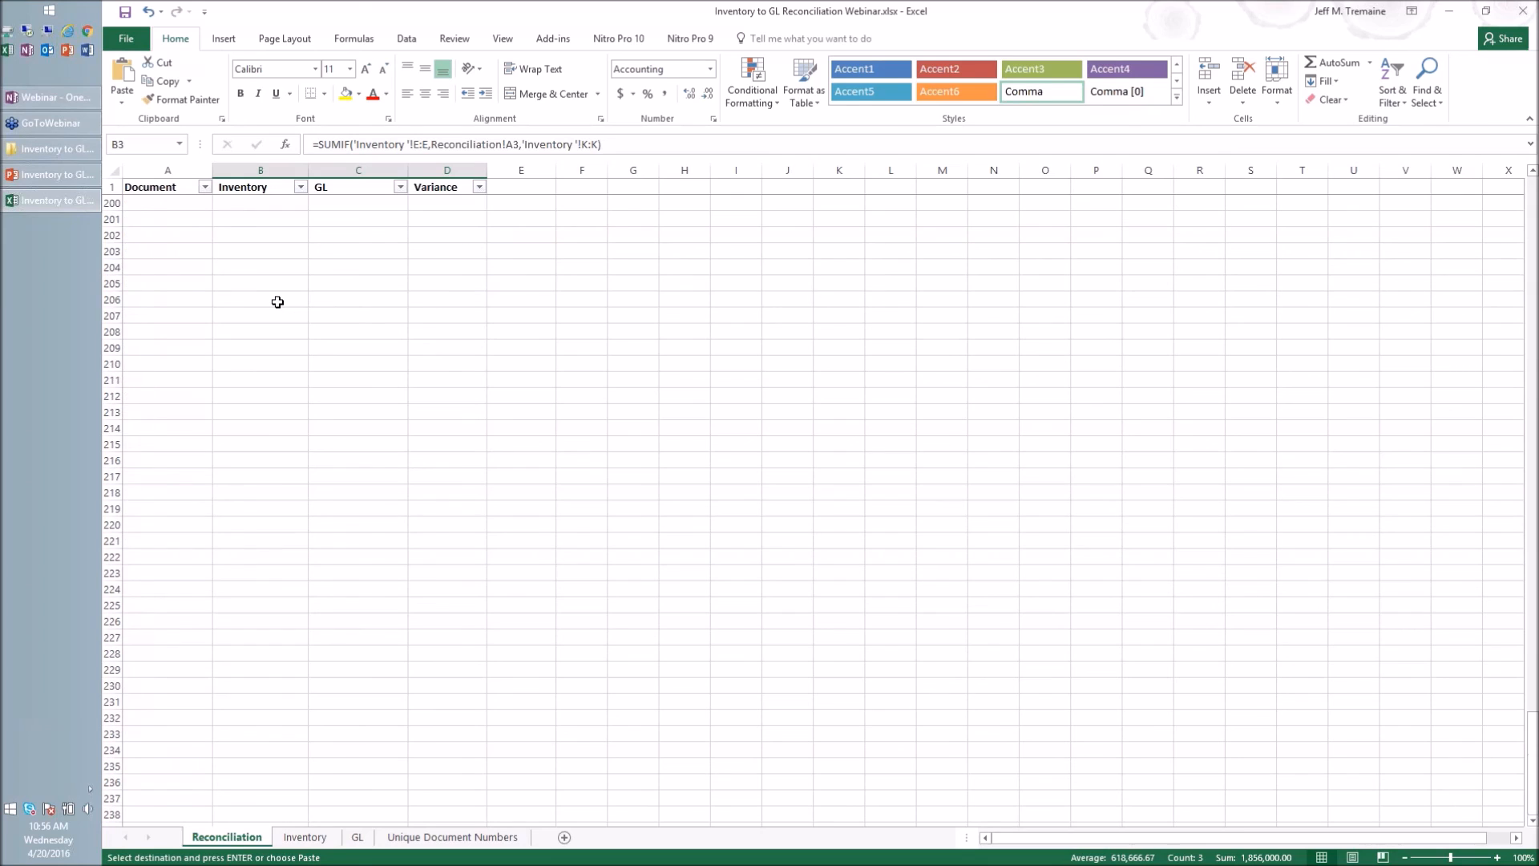
shift+click(459, 458)
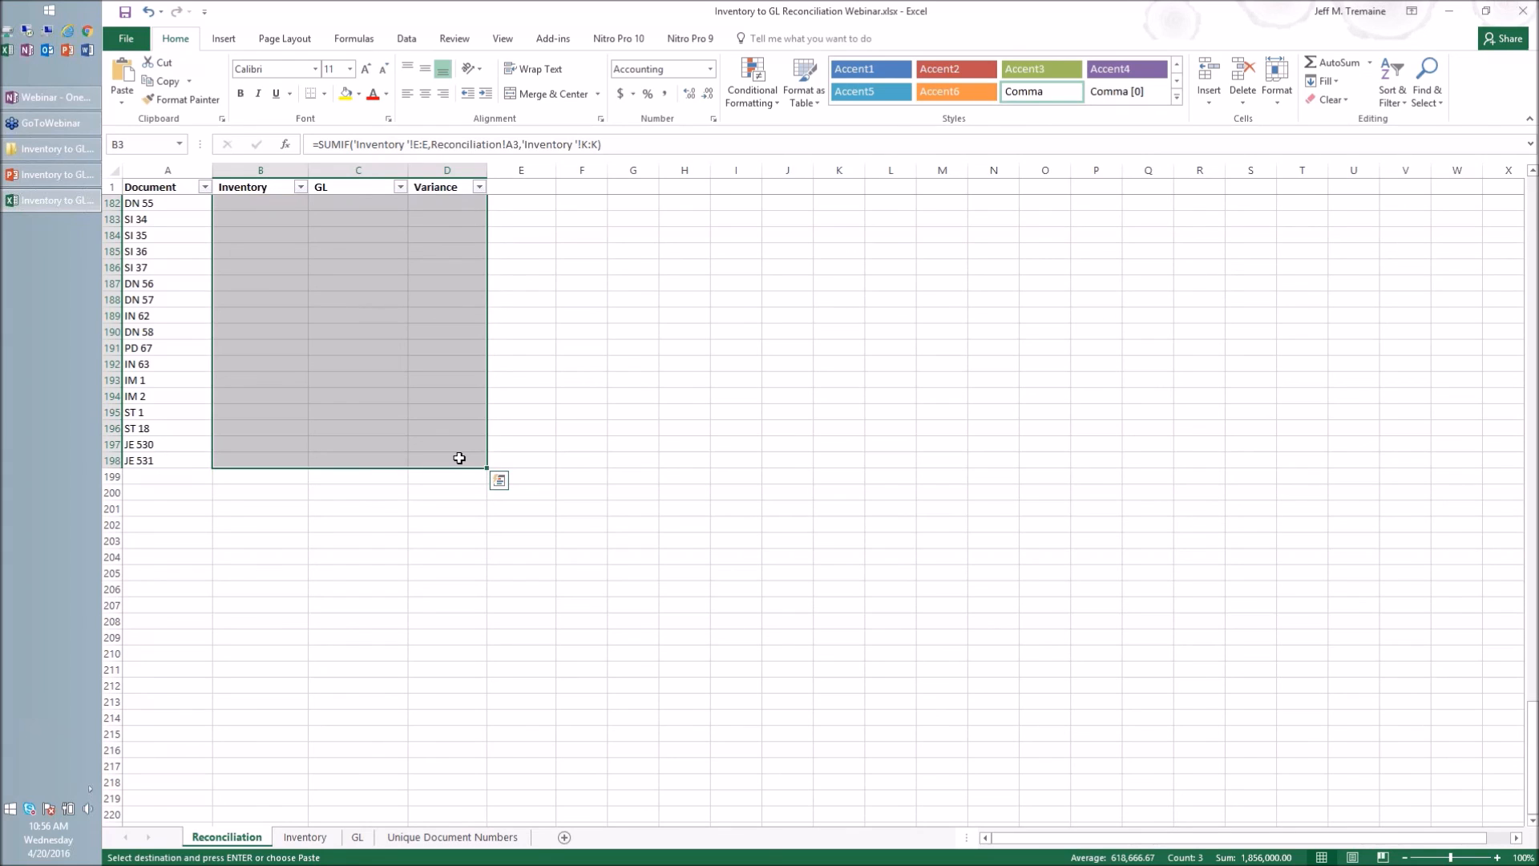
key(ctrl+v)
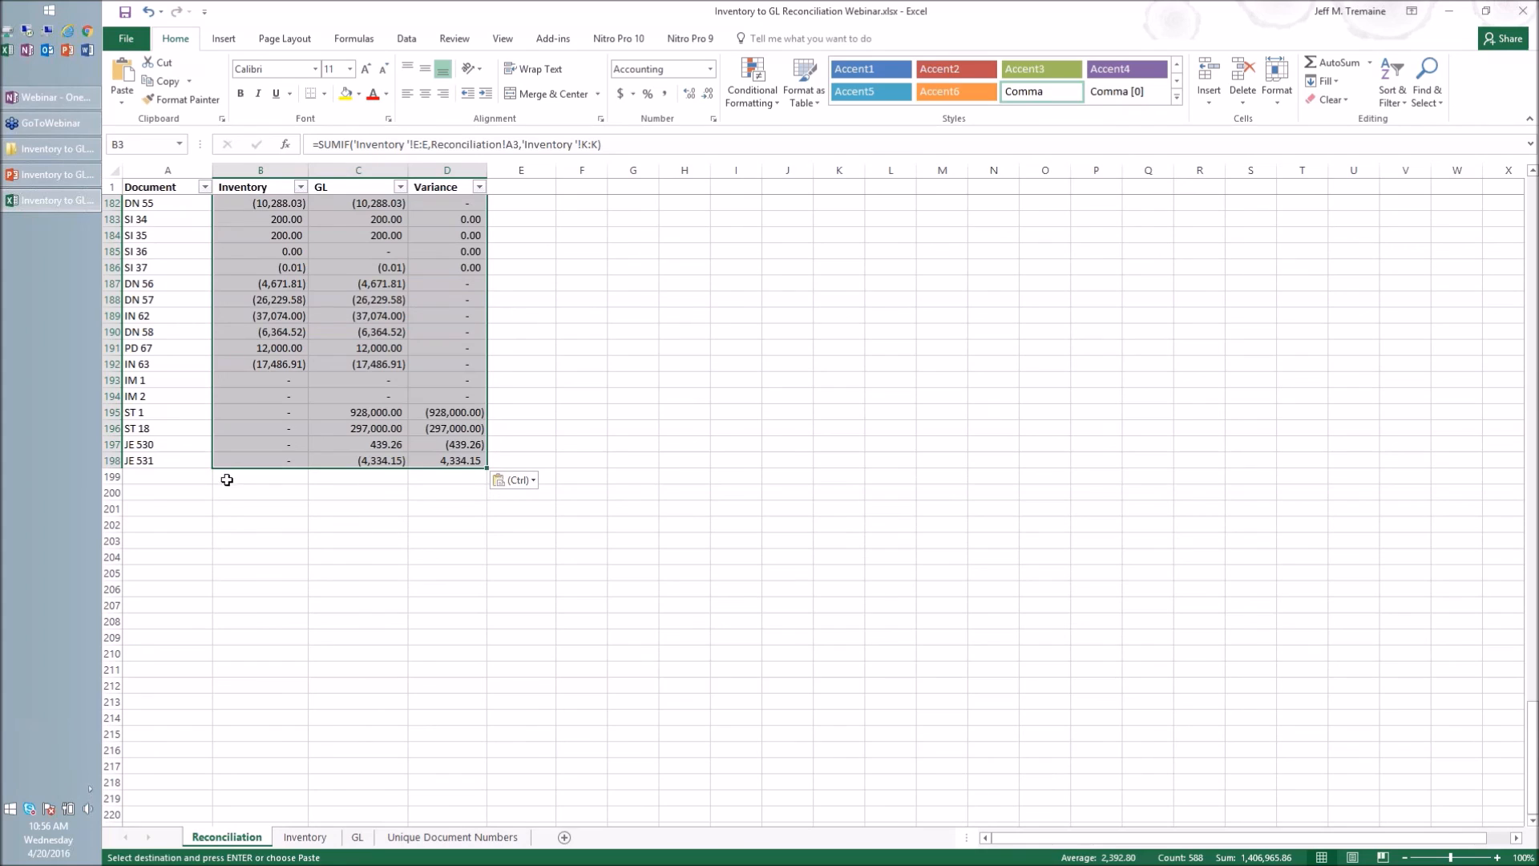
Step: Total the Inventory column in B199 with =SUM(B2:B198) and check it against the highlighted cumulative value on the Inventory sheet
click(258, 479)
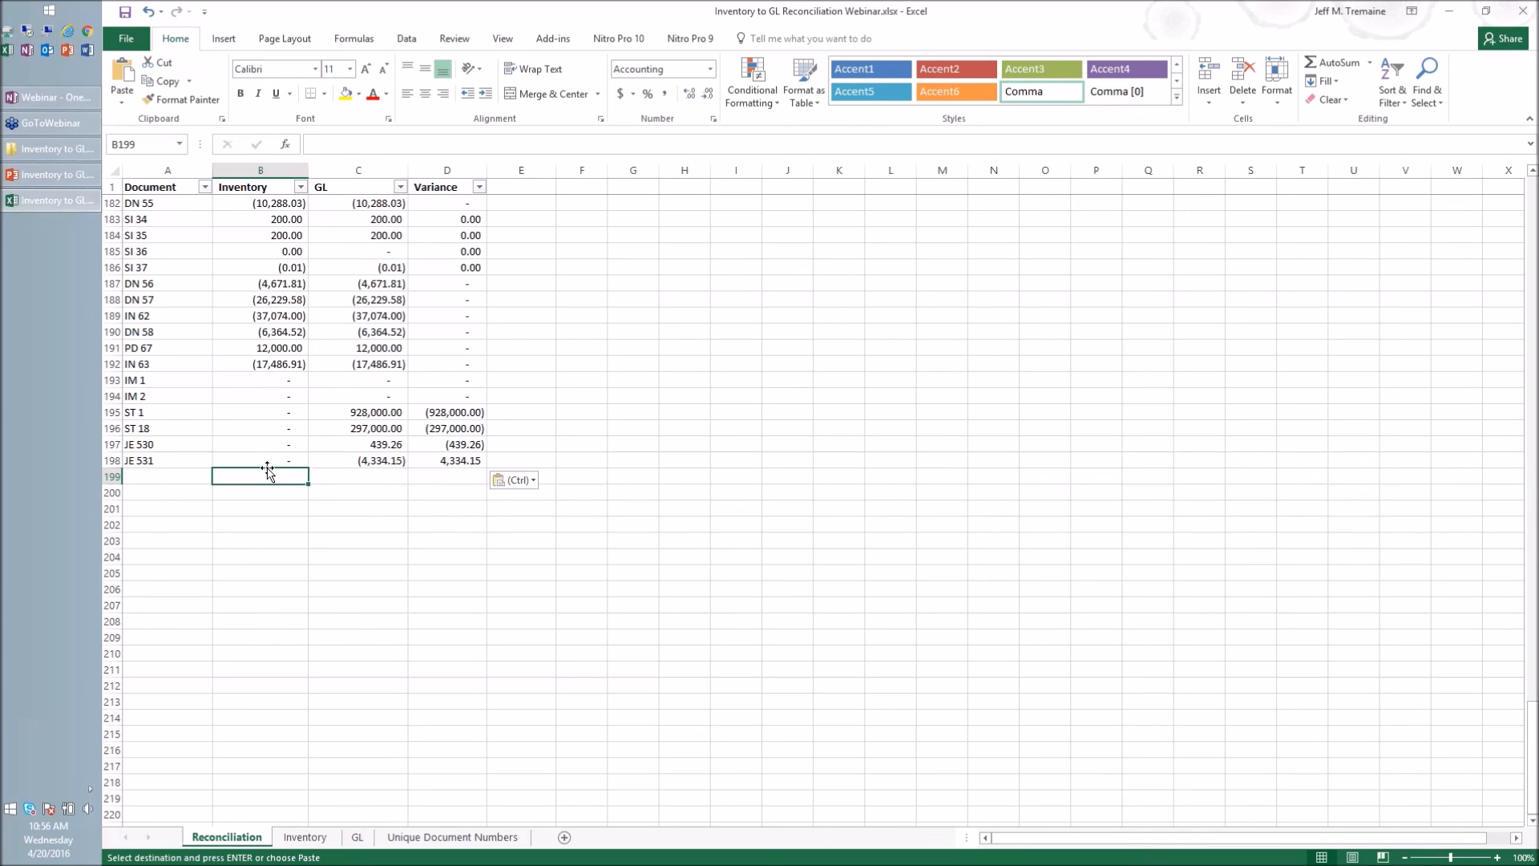
click(1312, 64)
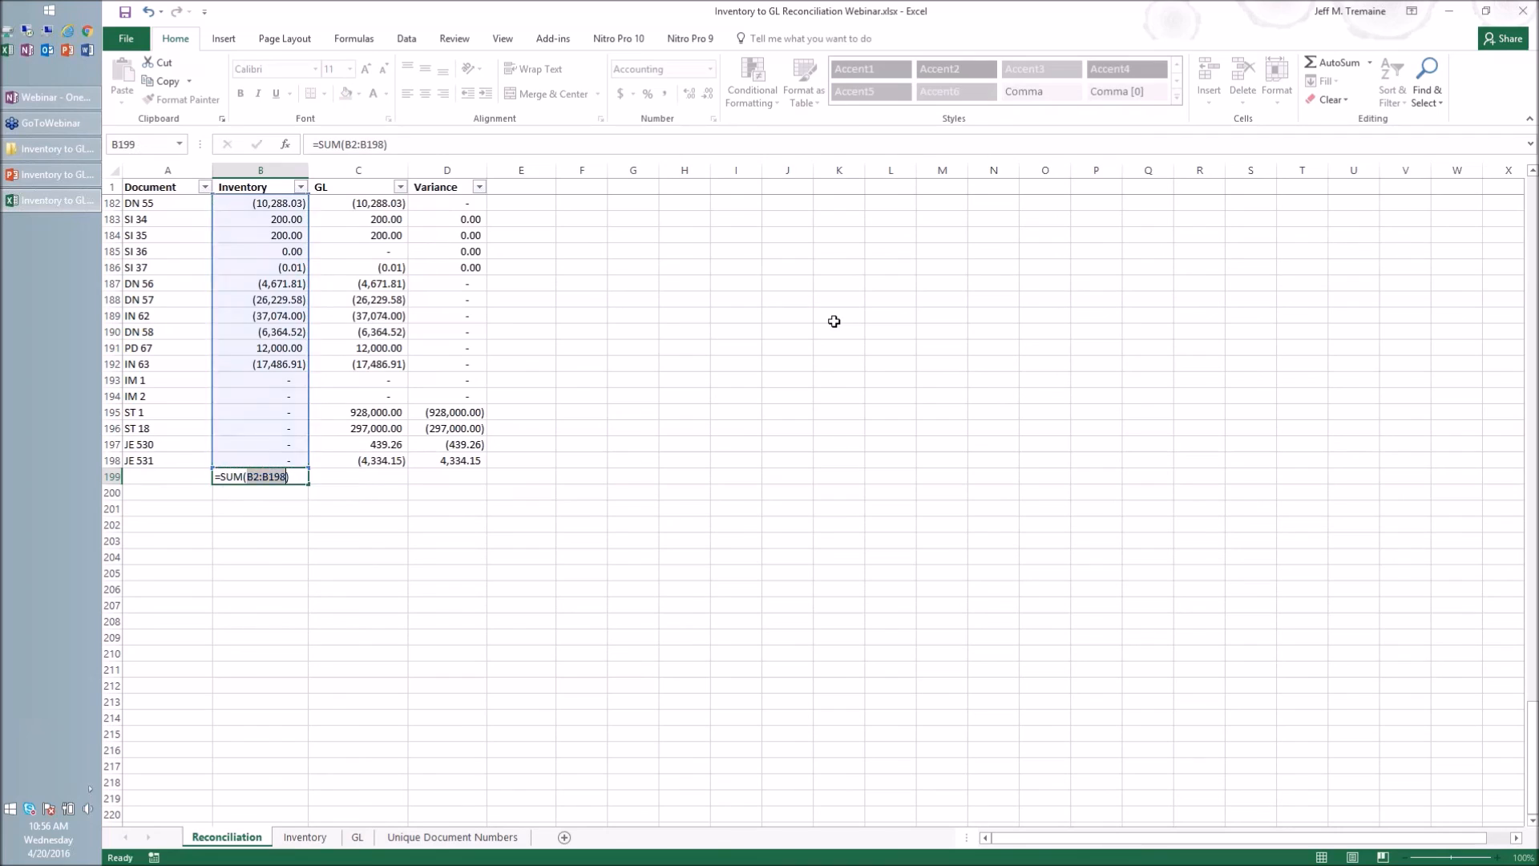
key(Return)
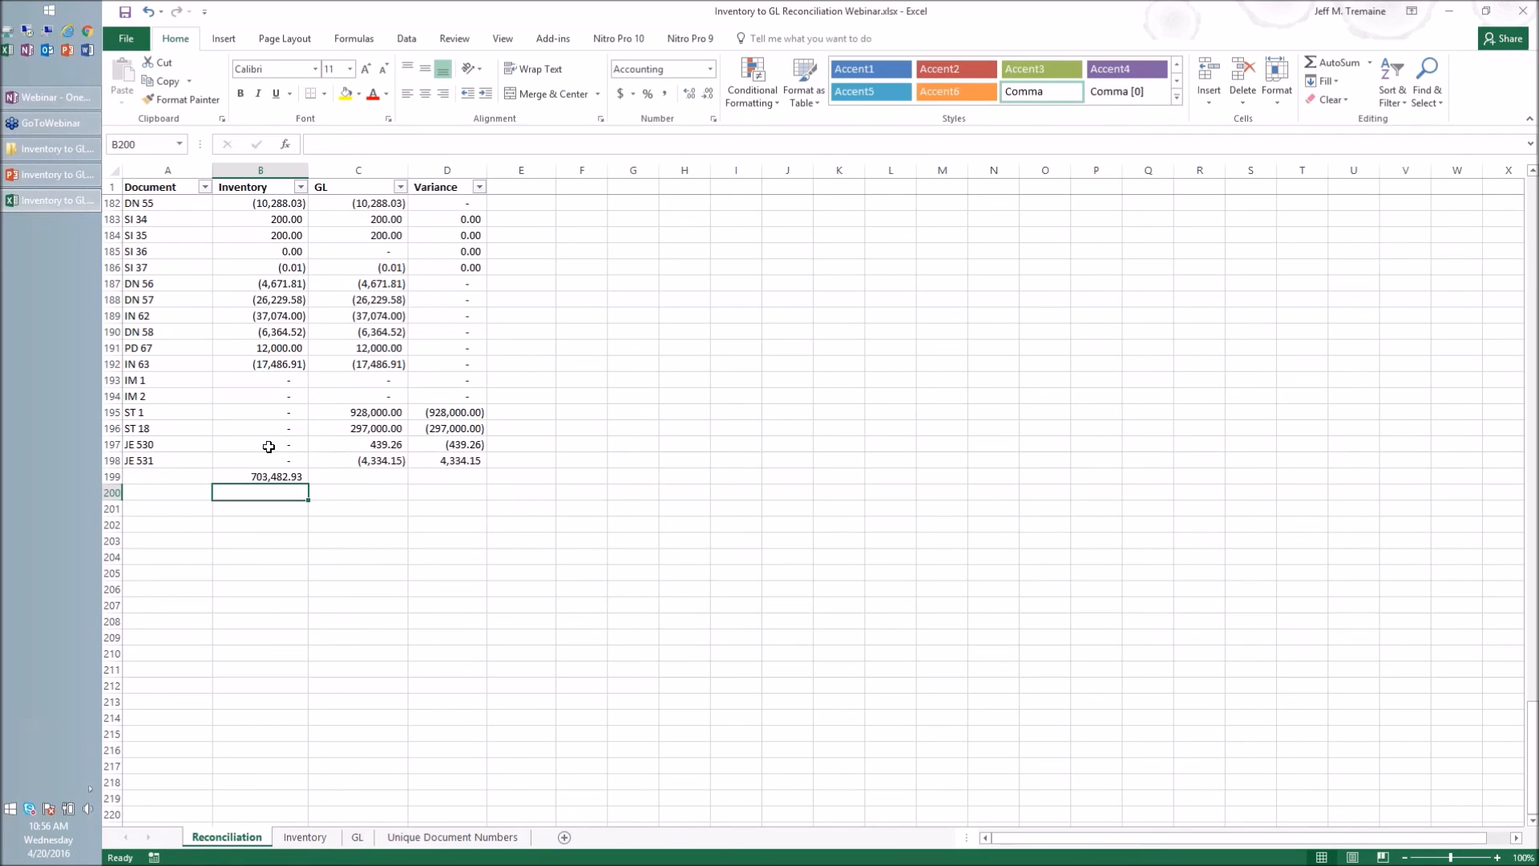
click(274, 477)
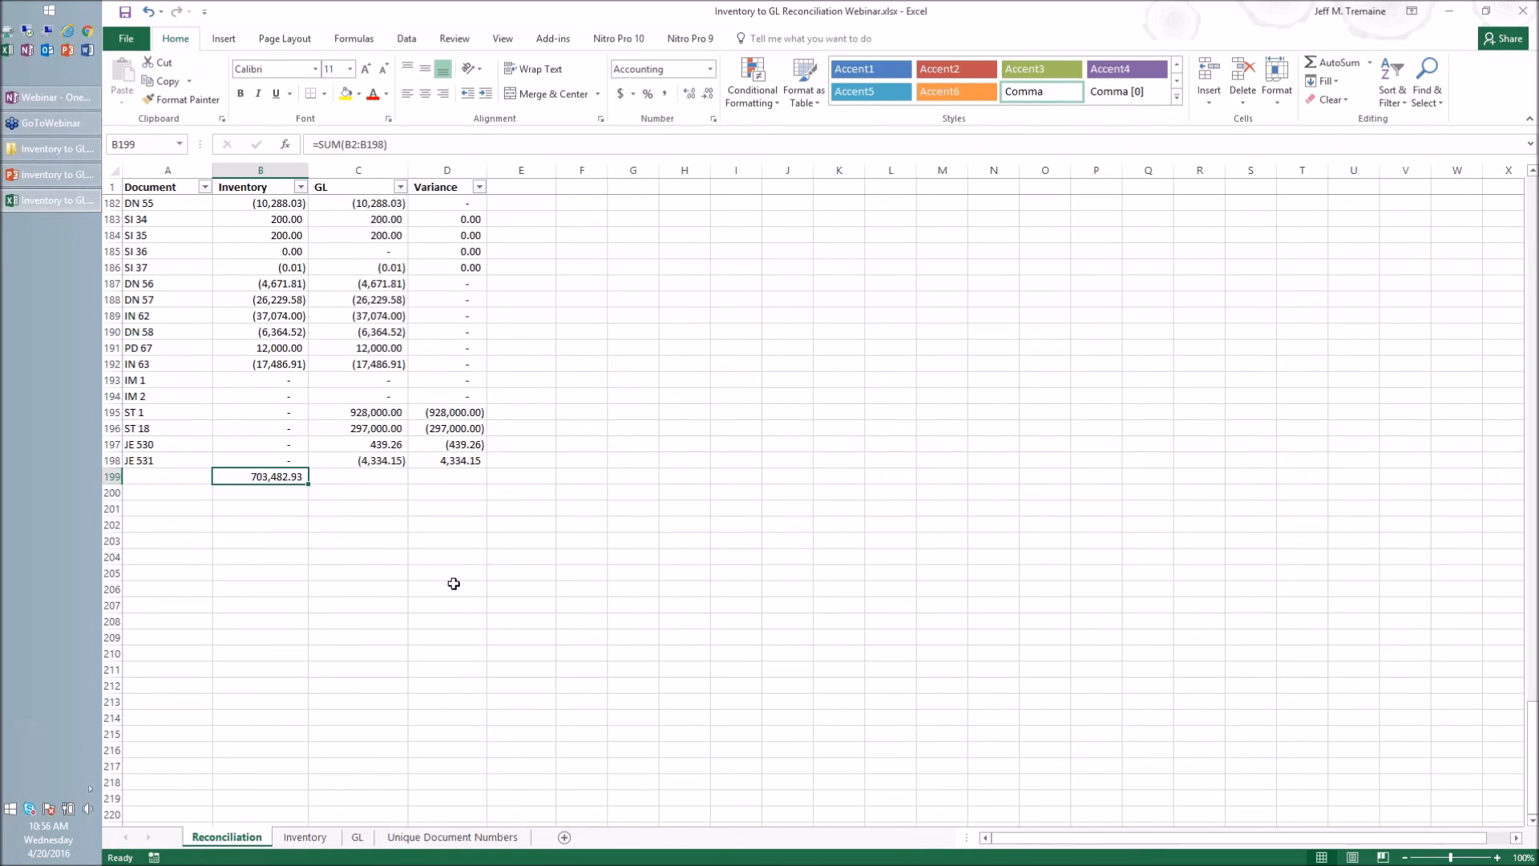
click(312, 842)
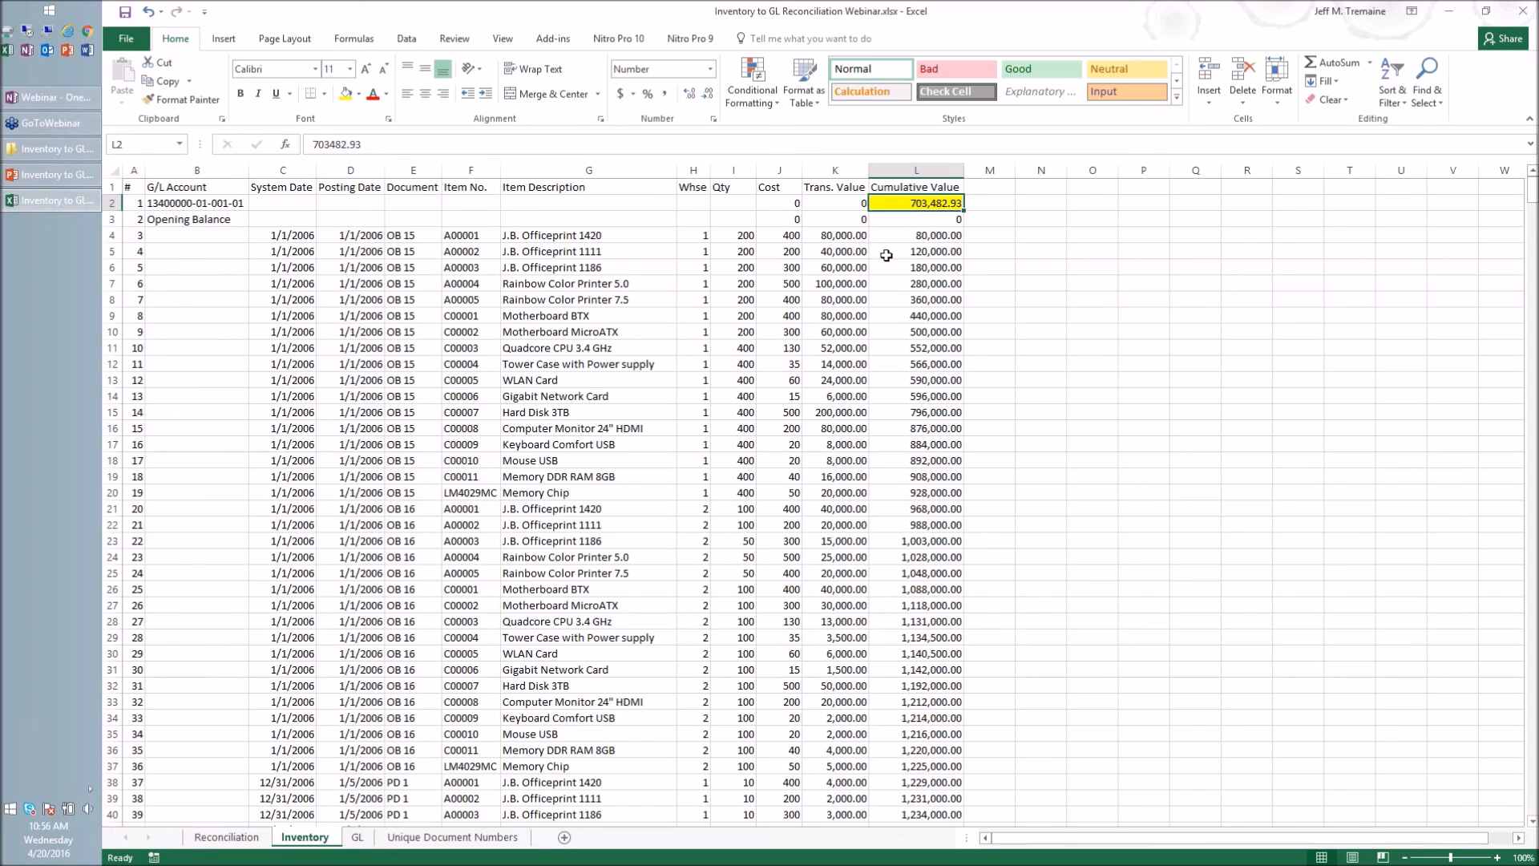
Step: Total the GL column in Reconciliation cell C199 with =SUM(C2:C198) and check it against the final cumulative balance on the GL sheet
click(226, 837)
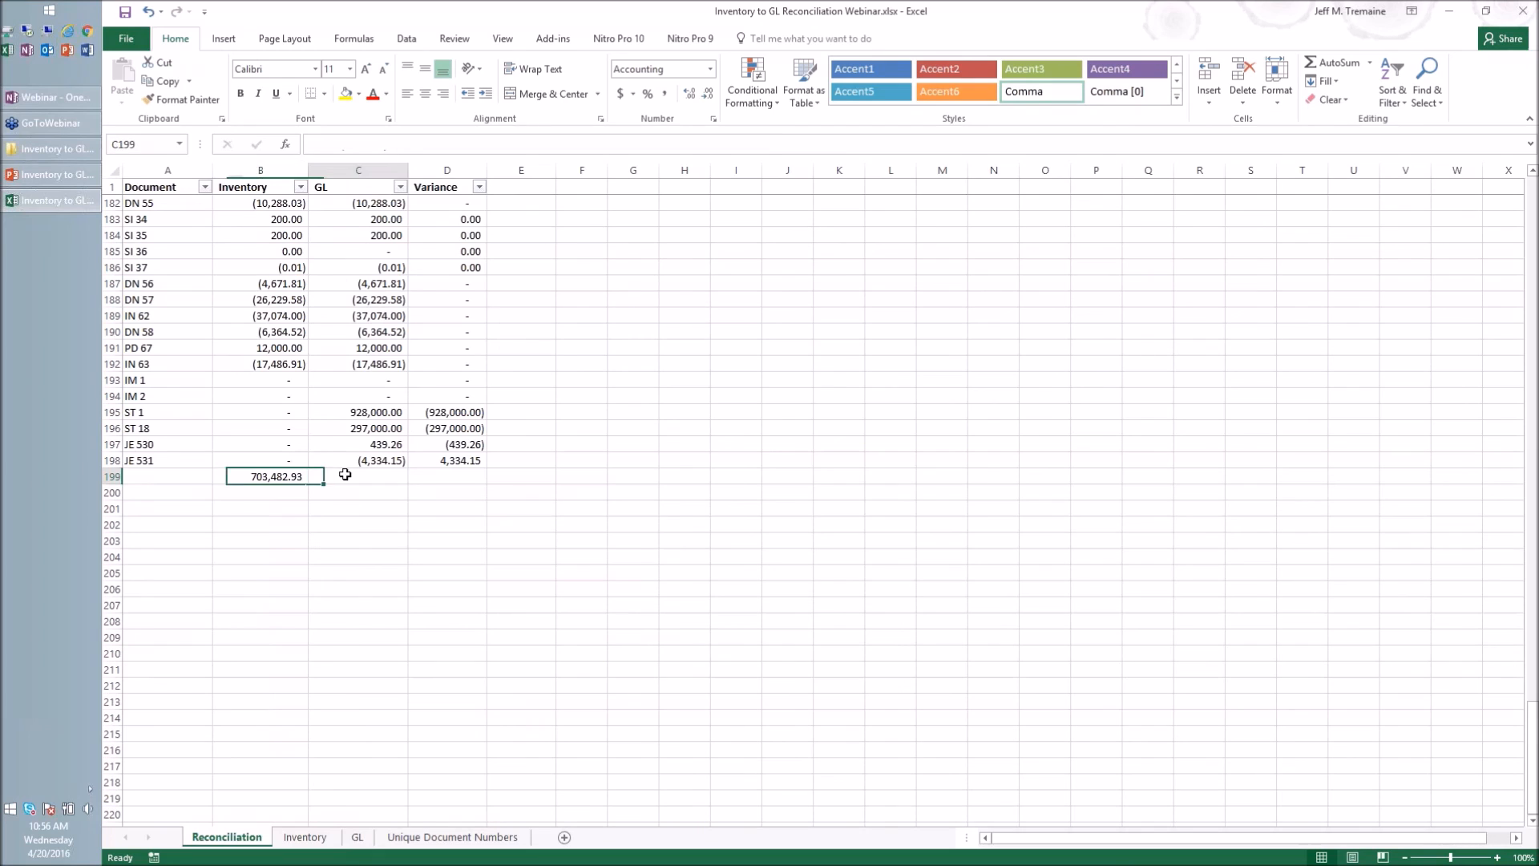
click(1331, 62)
key(Return)
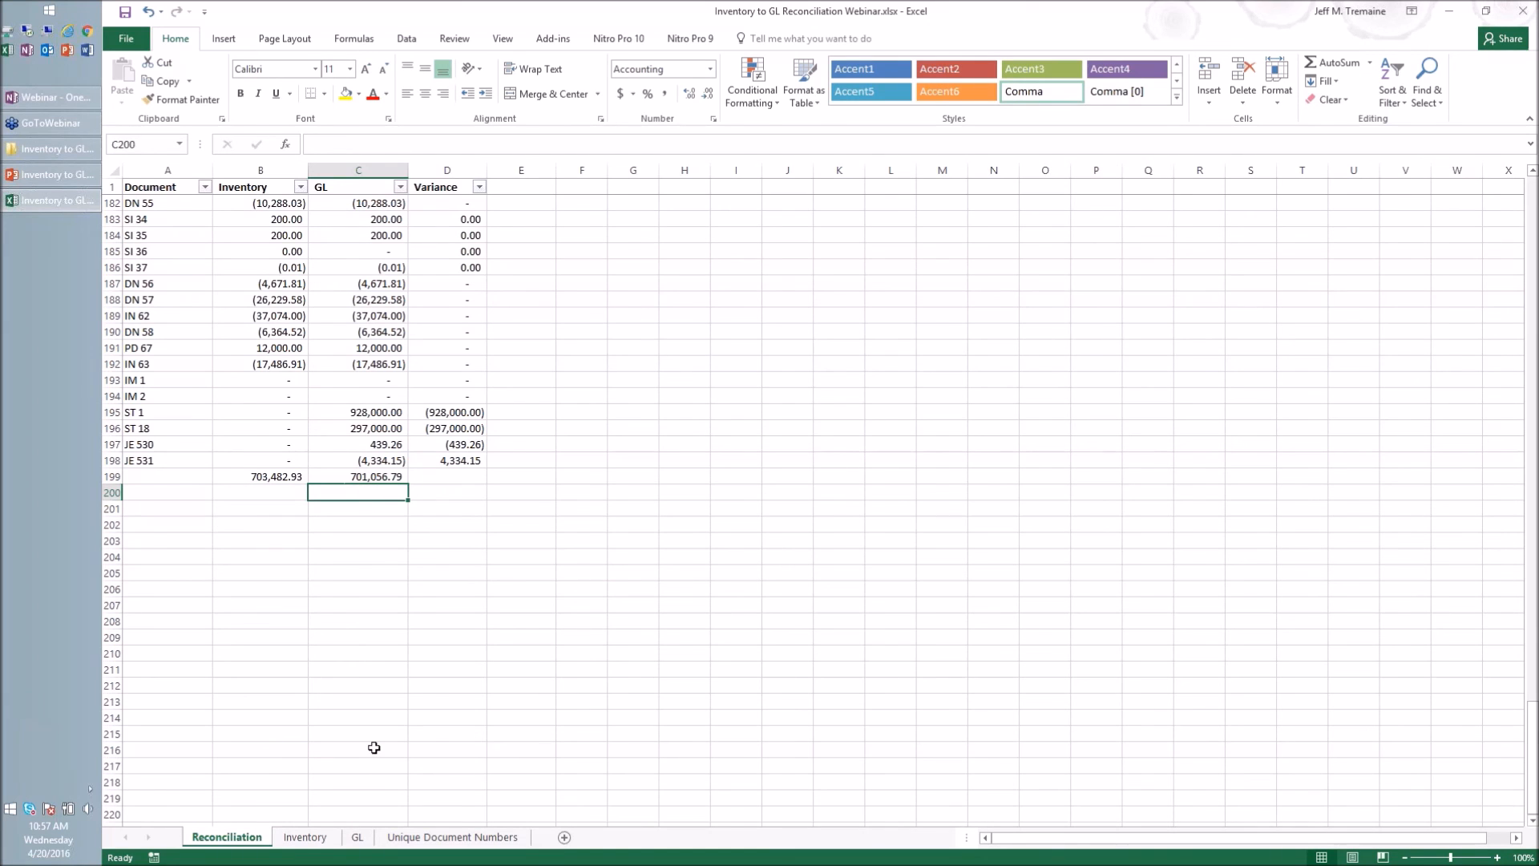
click(358, 838)
drag(1533, 277, 1536, 811)
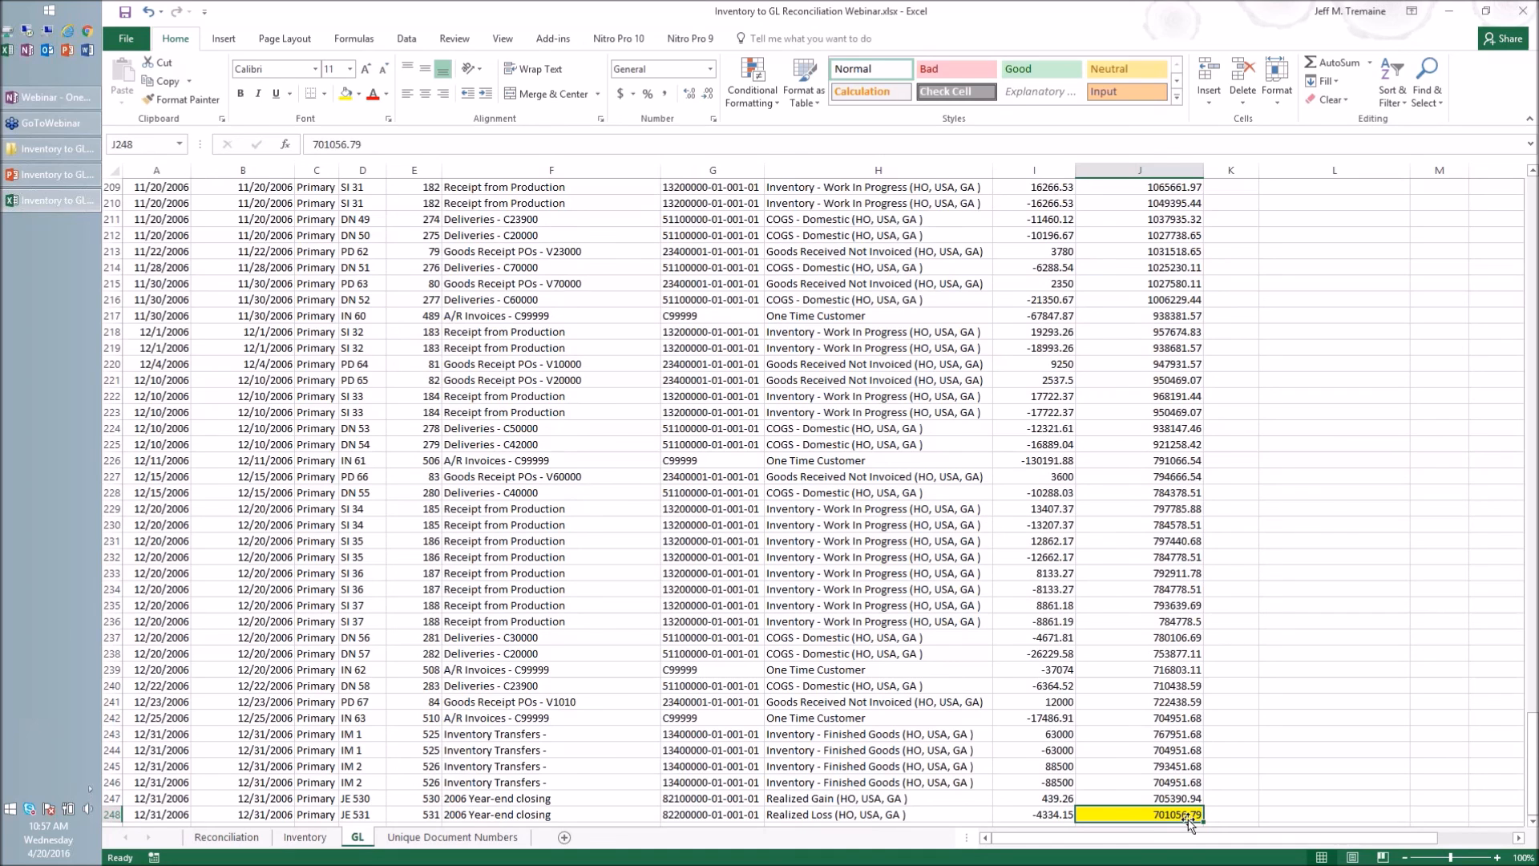
Step: Total the Variance column in Reconciliation cell D199 with the formula =SUM(D2:D198)
click(225, 838)
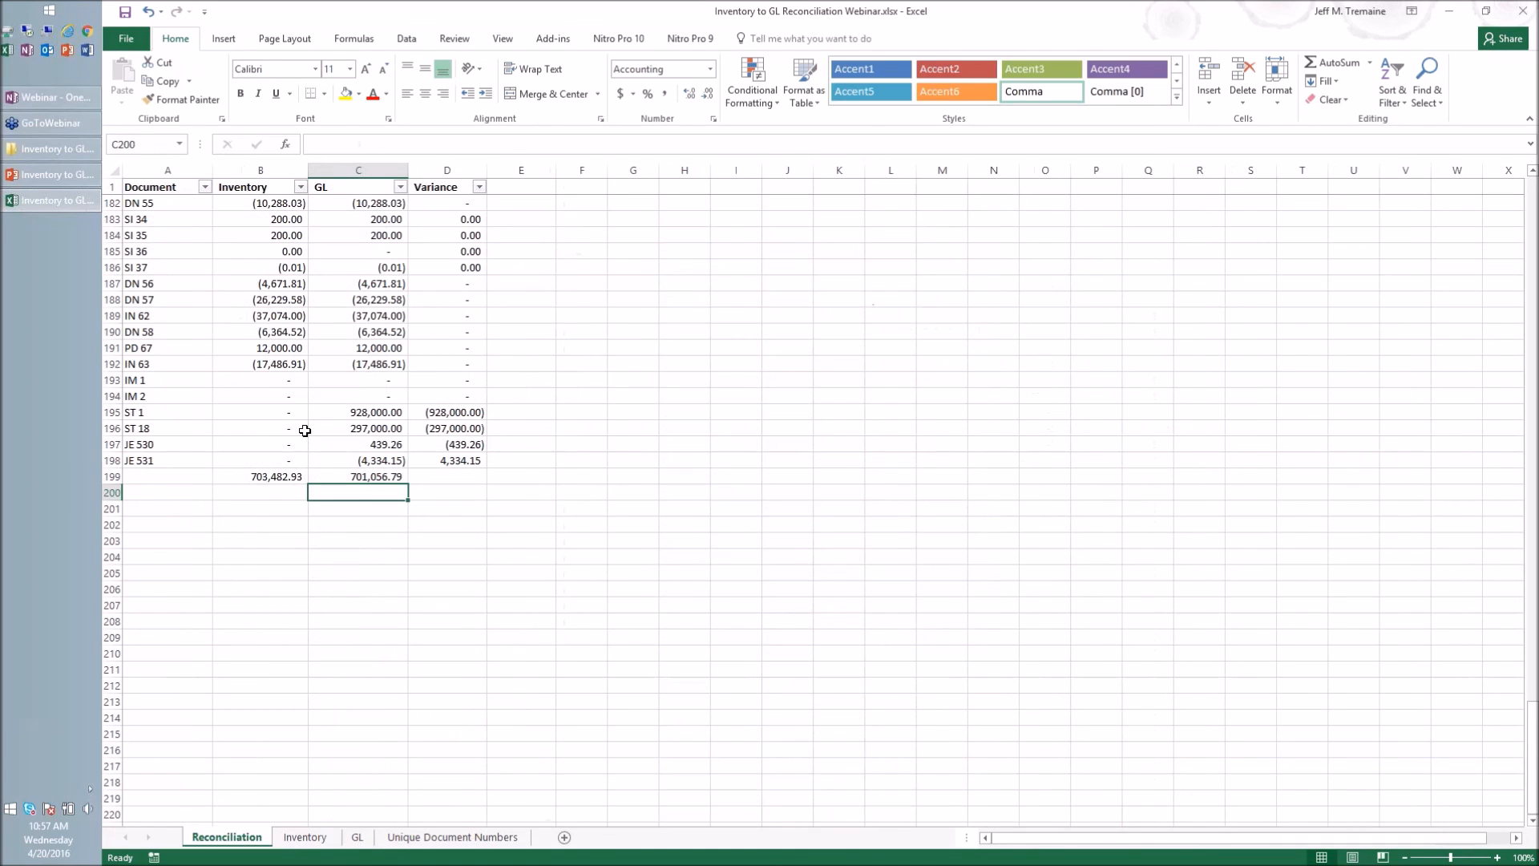
click(255, 479)
click(337, 480)
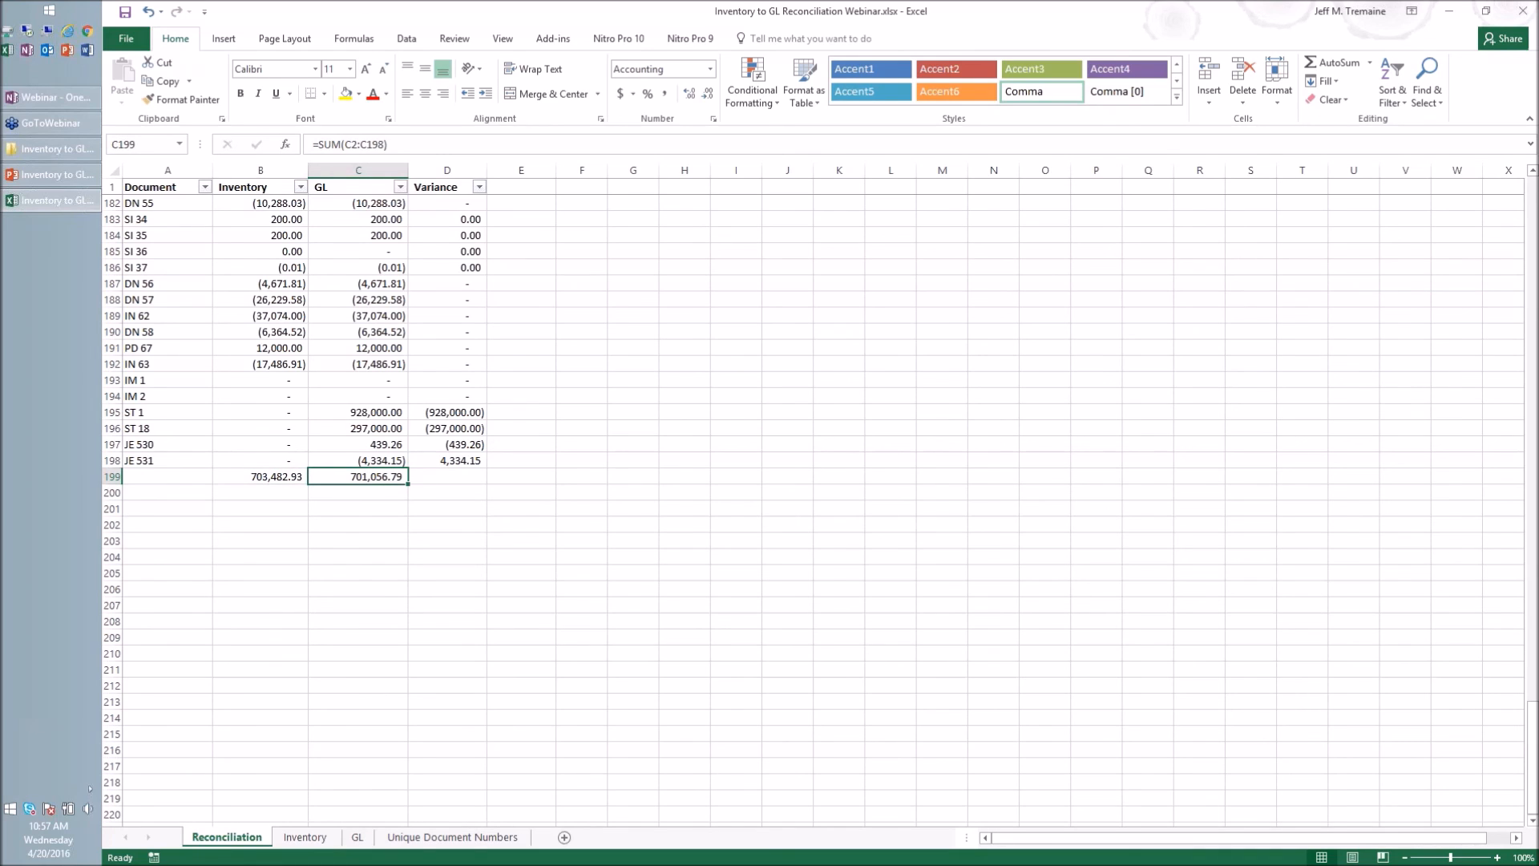
click(445, 471)
click(1334, 63)
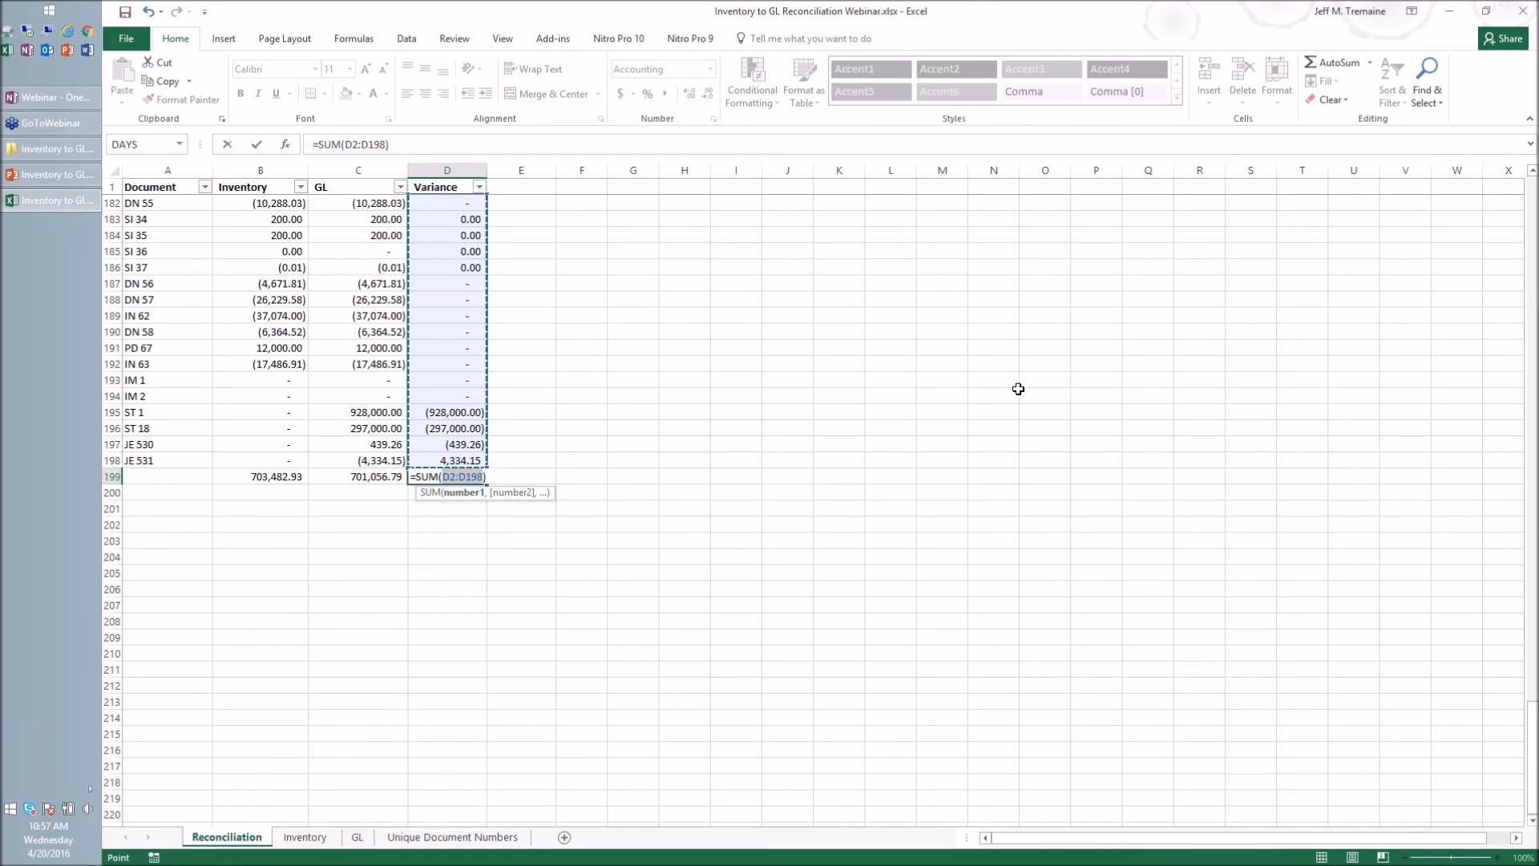
key(Return)
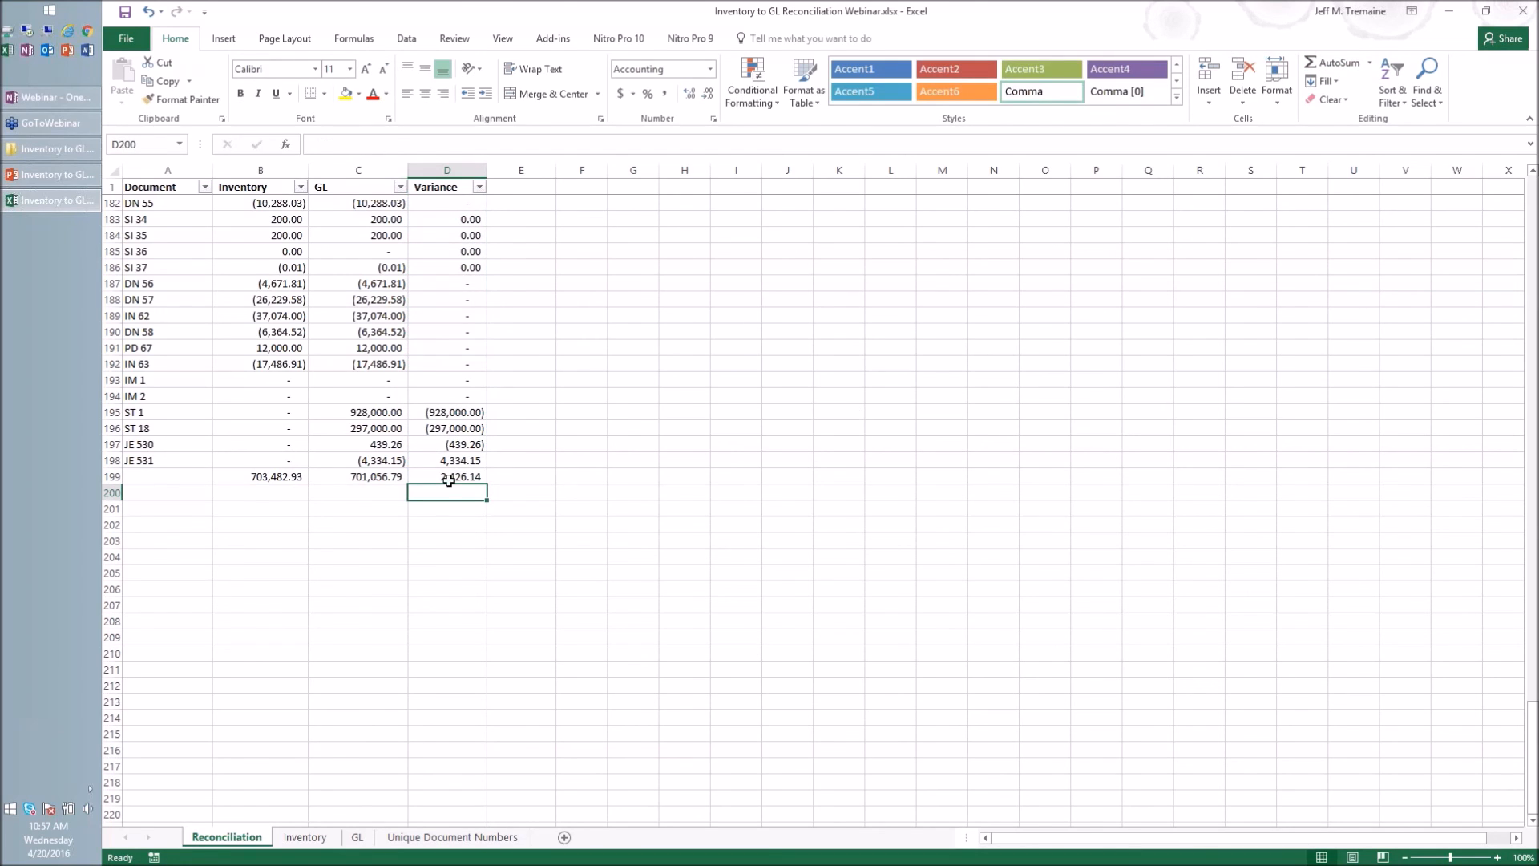
Step: Cross-check the variance total by entering =B199-C199 in cell D200
text(=)
click(287, 478)
text(-)
click(357, 477)
key(Return)
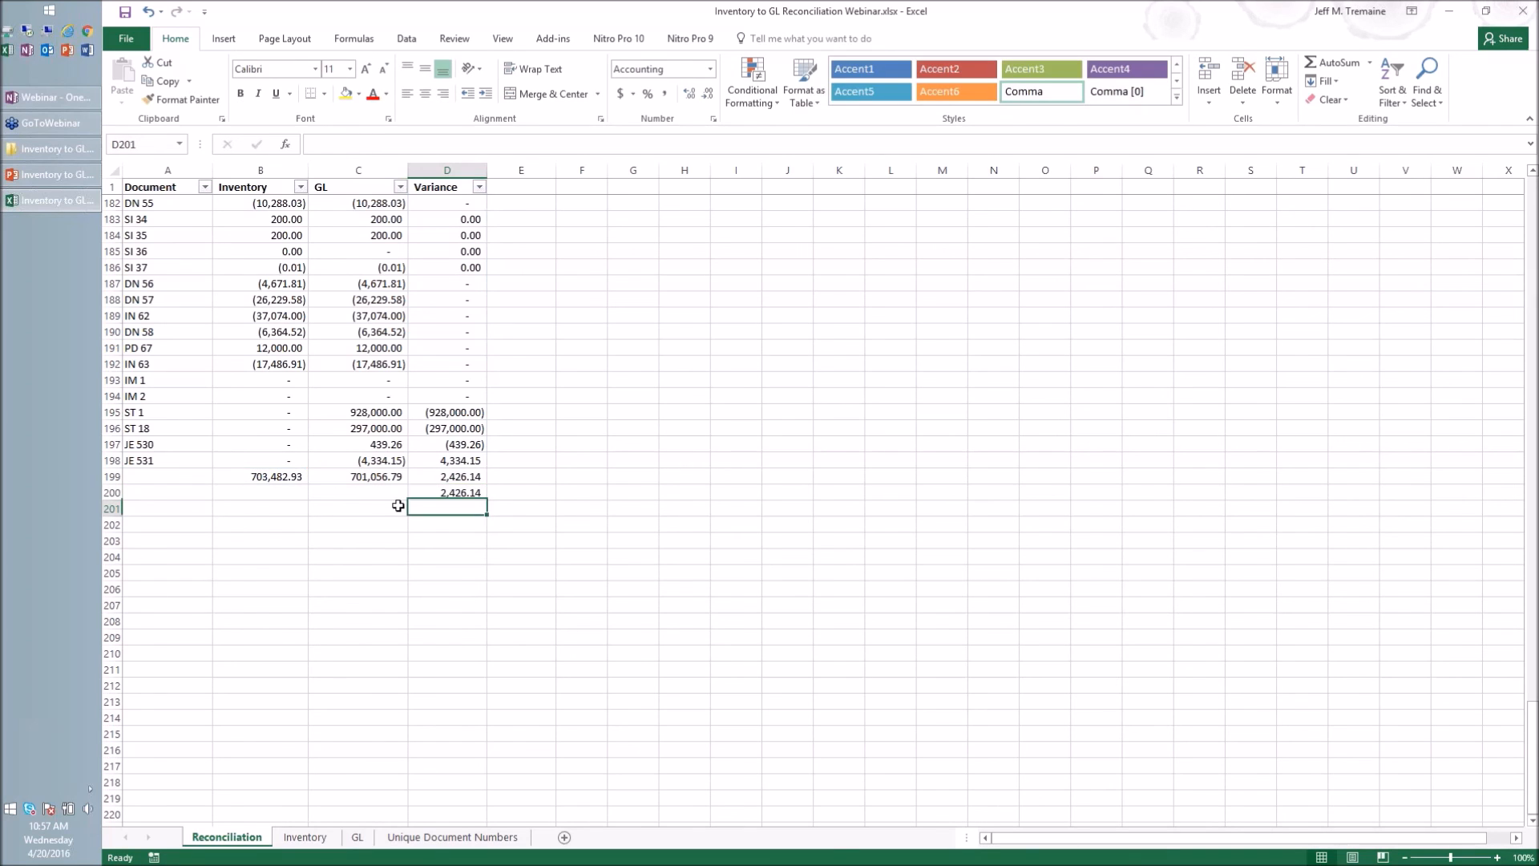
click(444, 474)
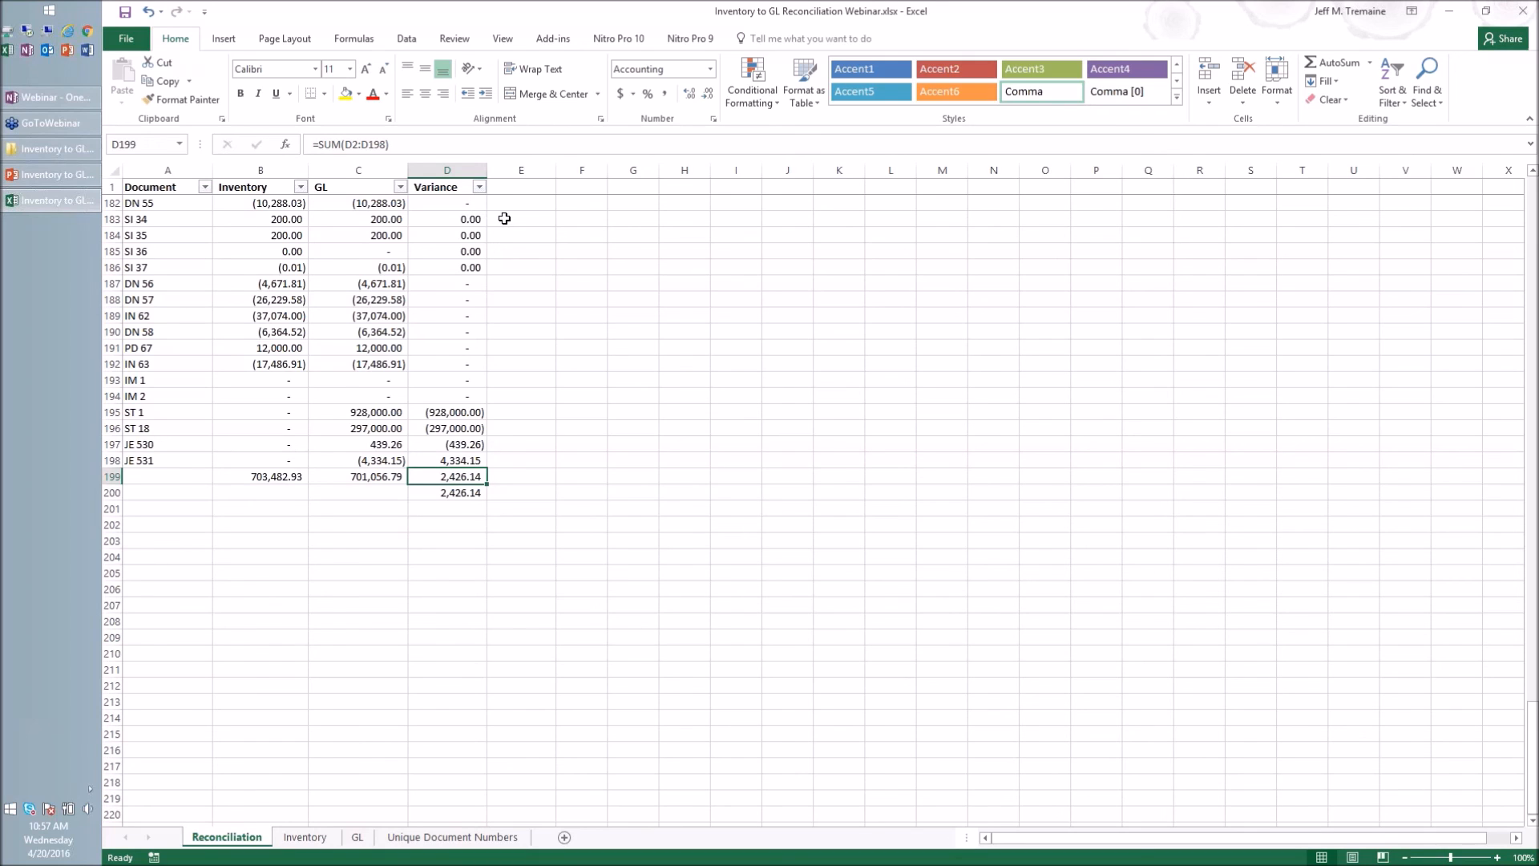
Step: Filter the Variance column to exclude the (0.00), - and 0.00 entries, leaving only documents with real variances
click(479, 187)
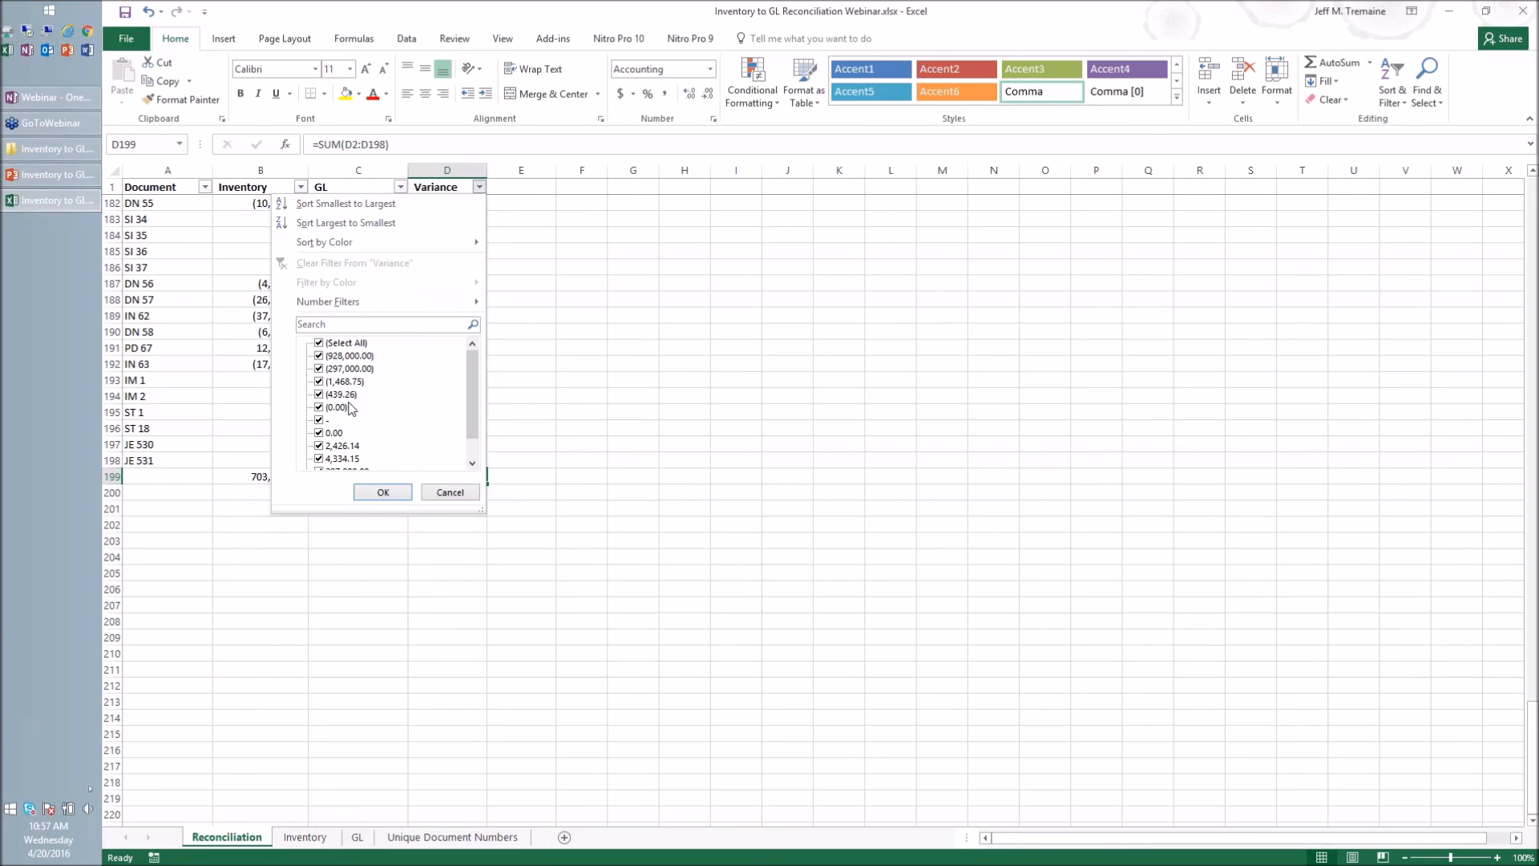
click(320, 407)
click(320, 420)
click(320, 433)
click(383, 491)
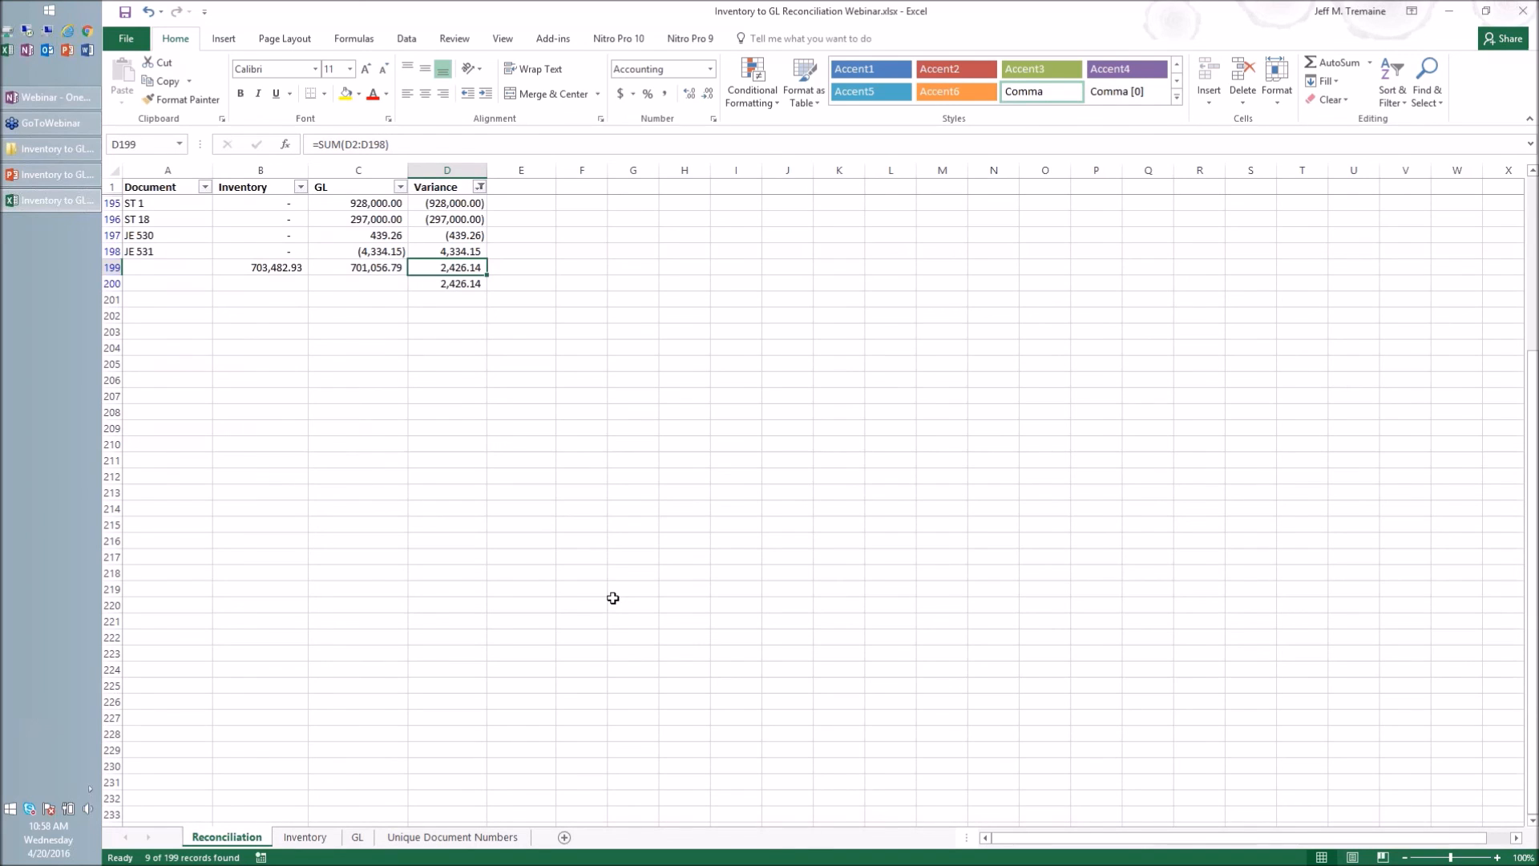
scroll(613, 598, up, 1)
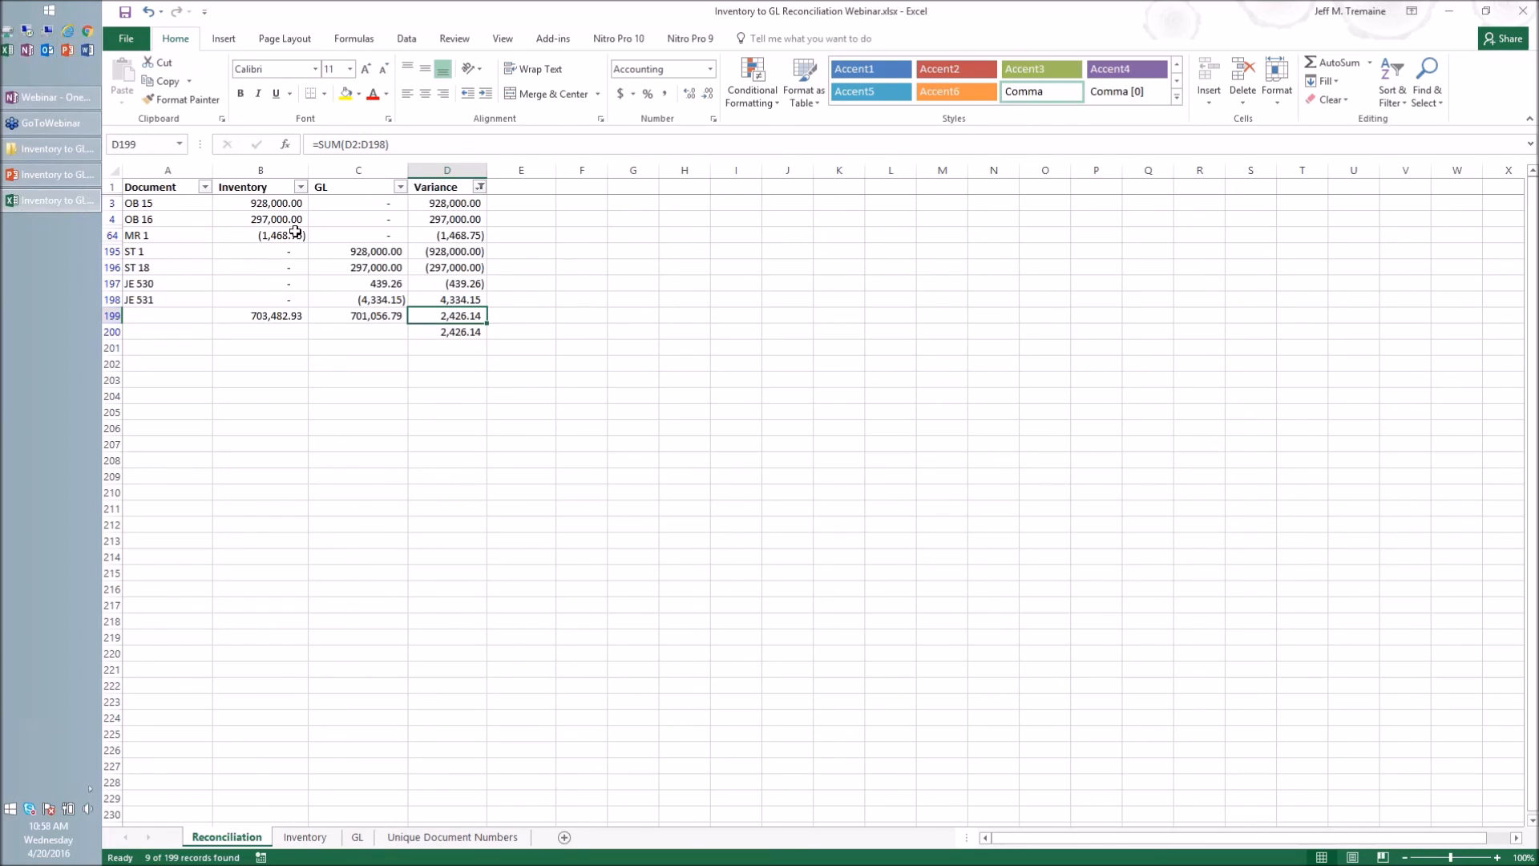
Step: Check the combined sum of the OB 15, OB 16, ST 1 and ST 18 variances and fill those four cells light green
drag(442, 205, 443, 215)
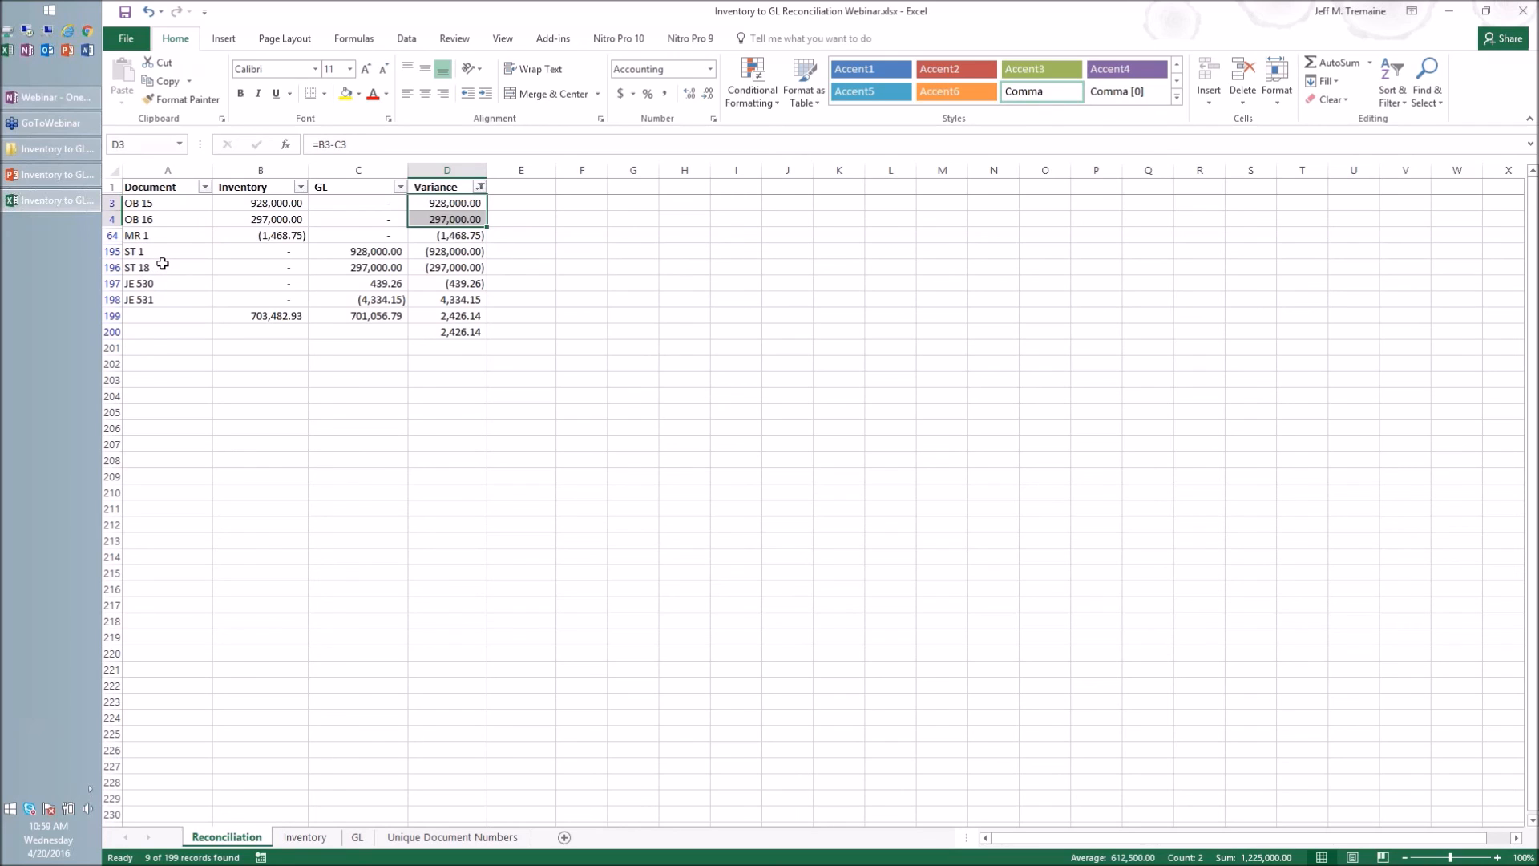
ctrl+click(446, 251)
ctrl+click(432, 267)
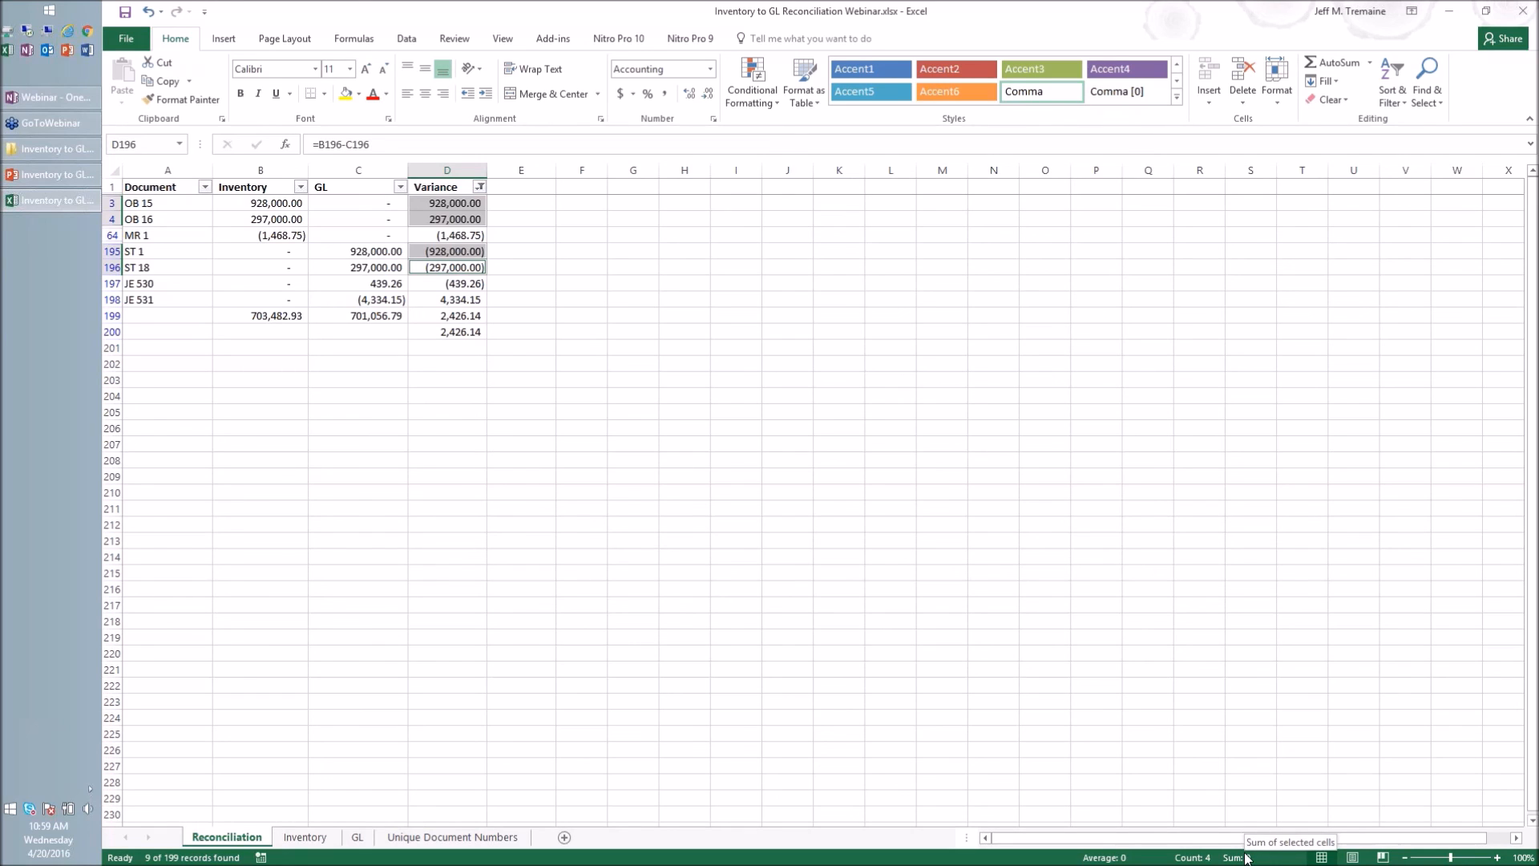
click(359, 93)
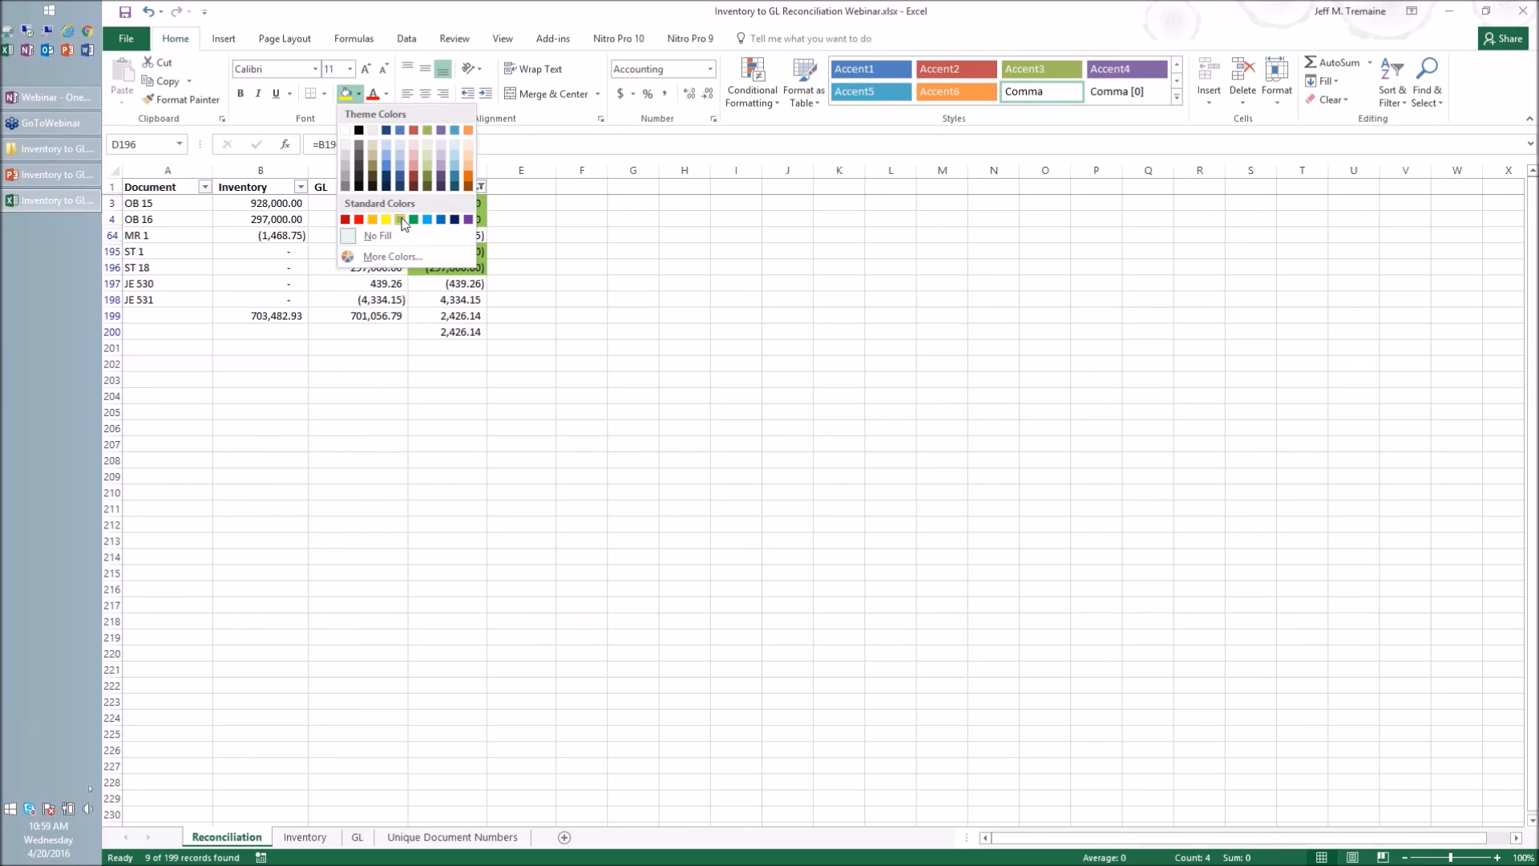
click(427, 175)
click(550, 252)
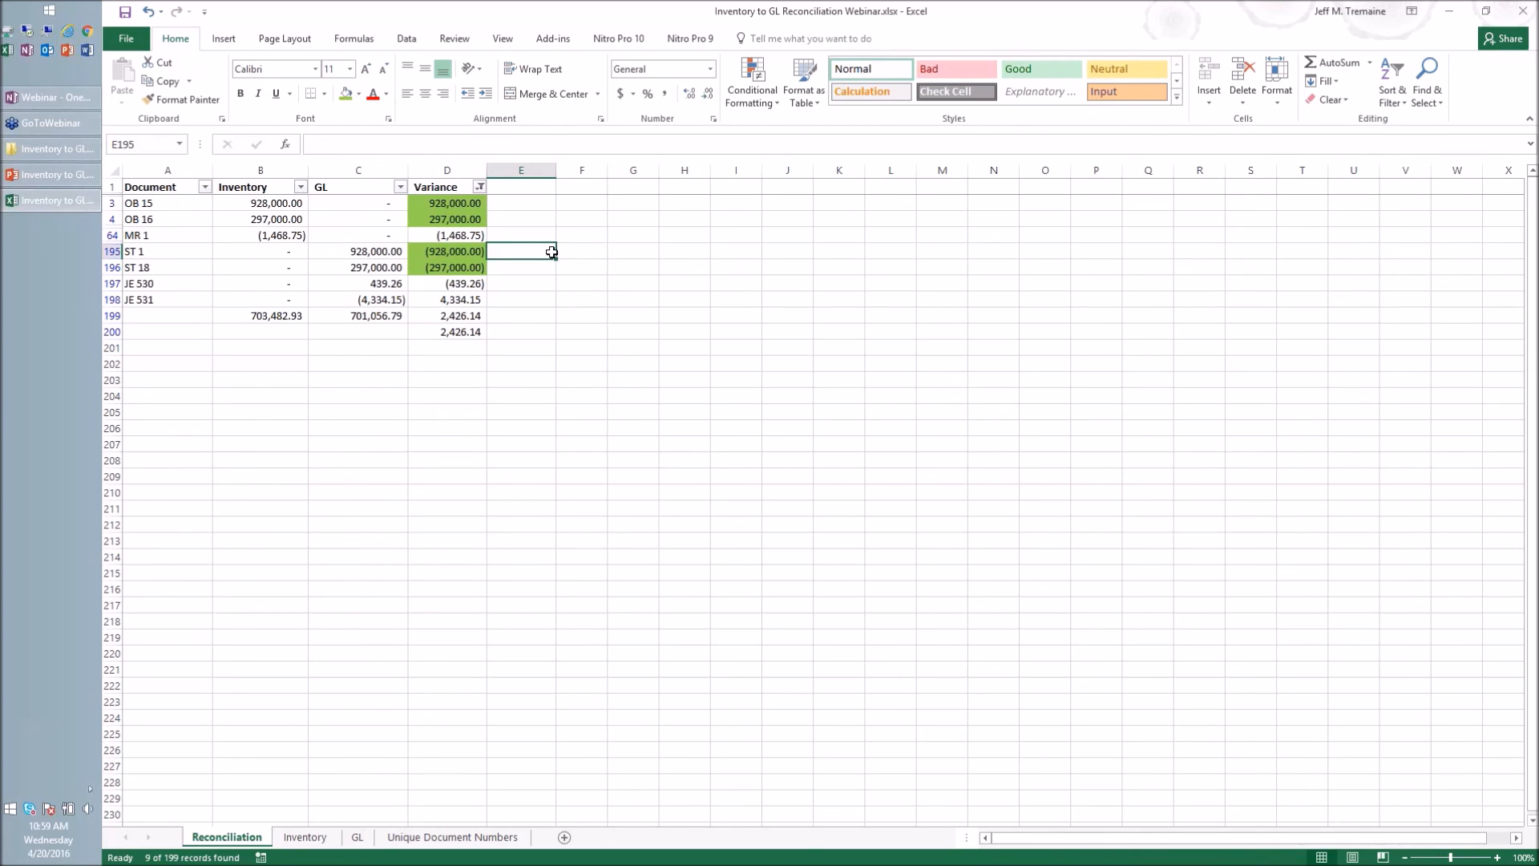
Step: Examine the unhighlighted variances for MR 1, JE 530 and JE 531 together with the total variance in D199
click(469, 235)
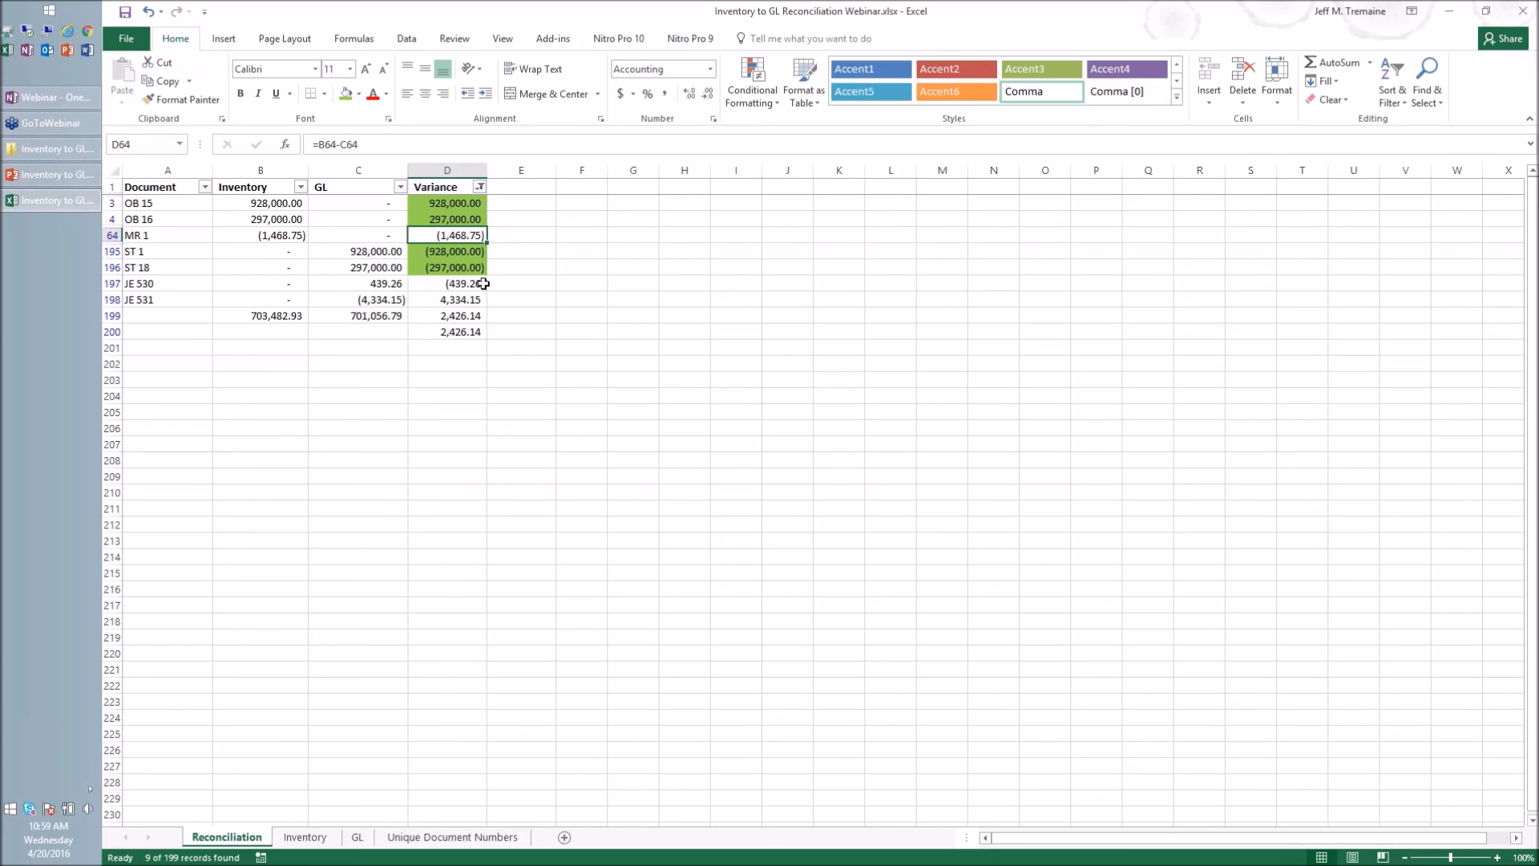
click(475, 284)
click(461, 300)
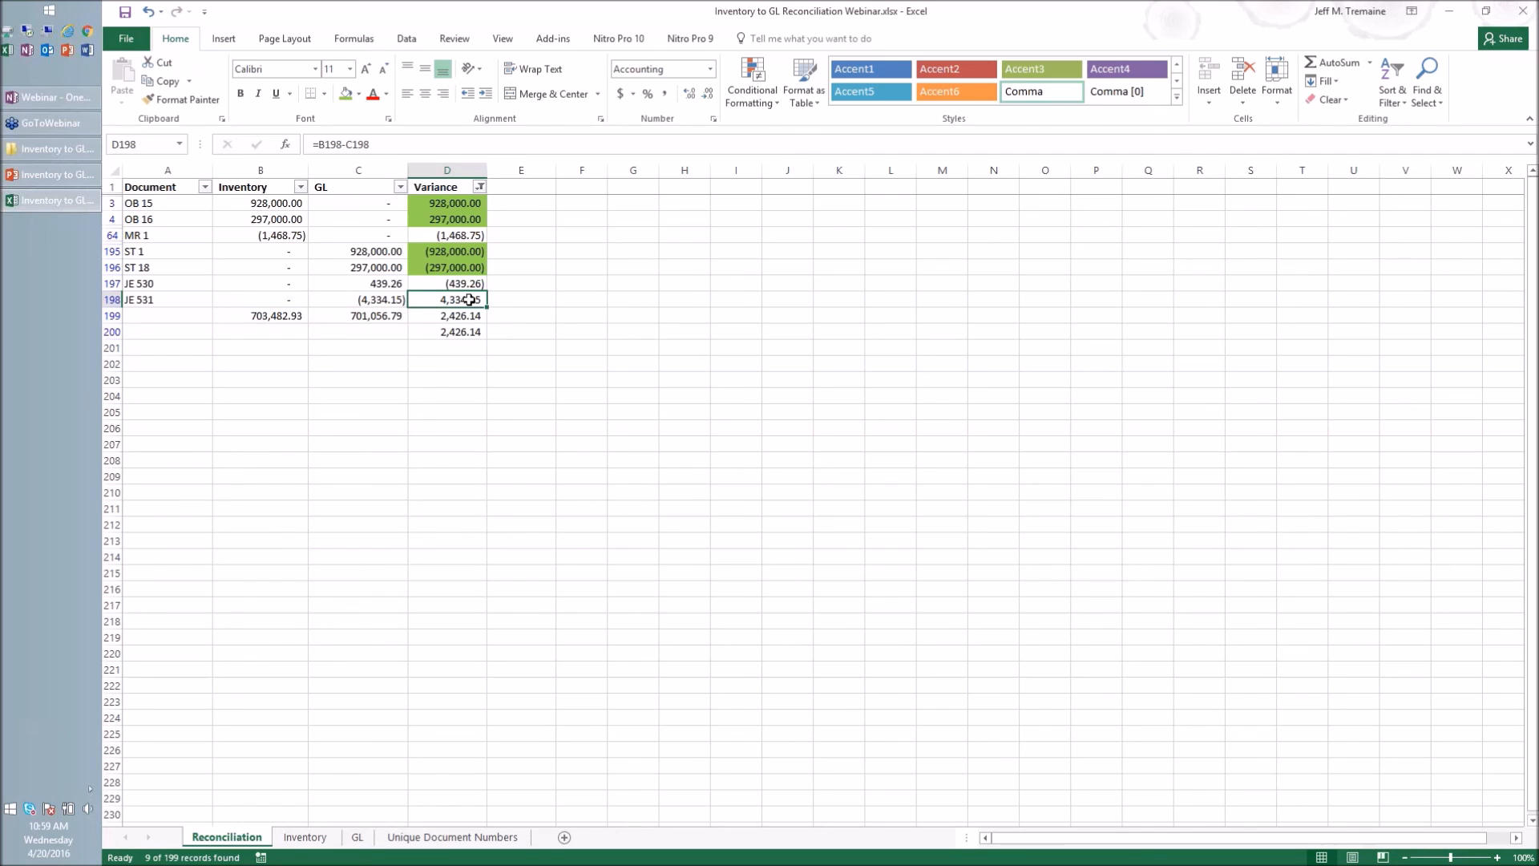
click(295, 285)
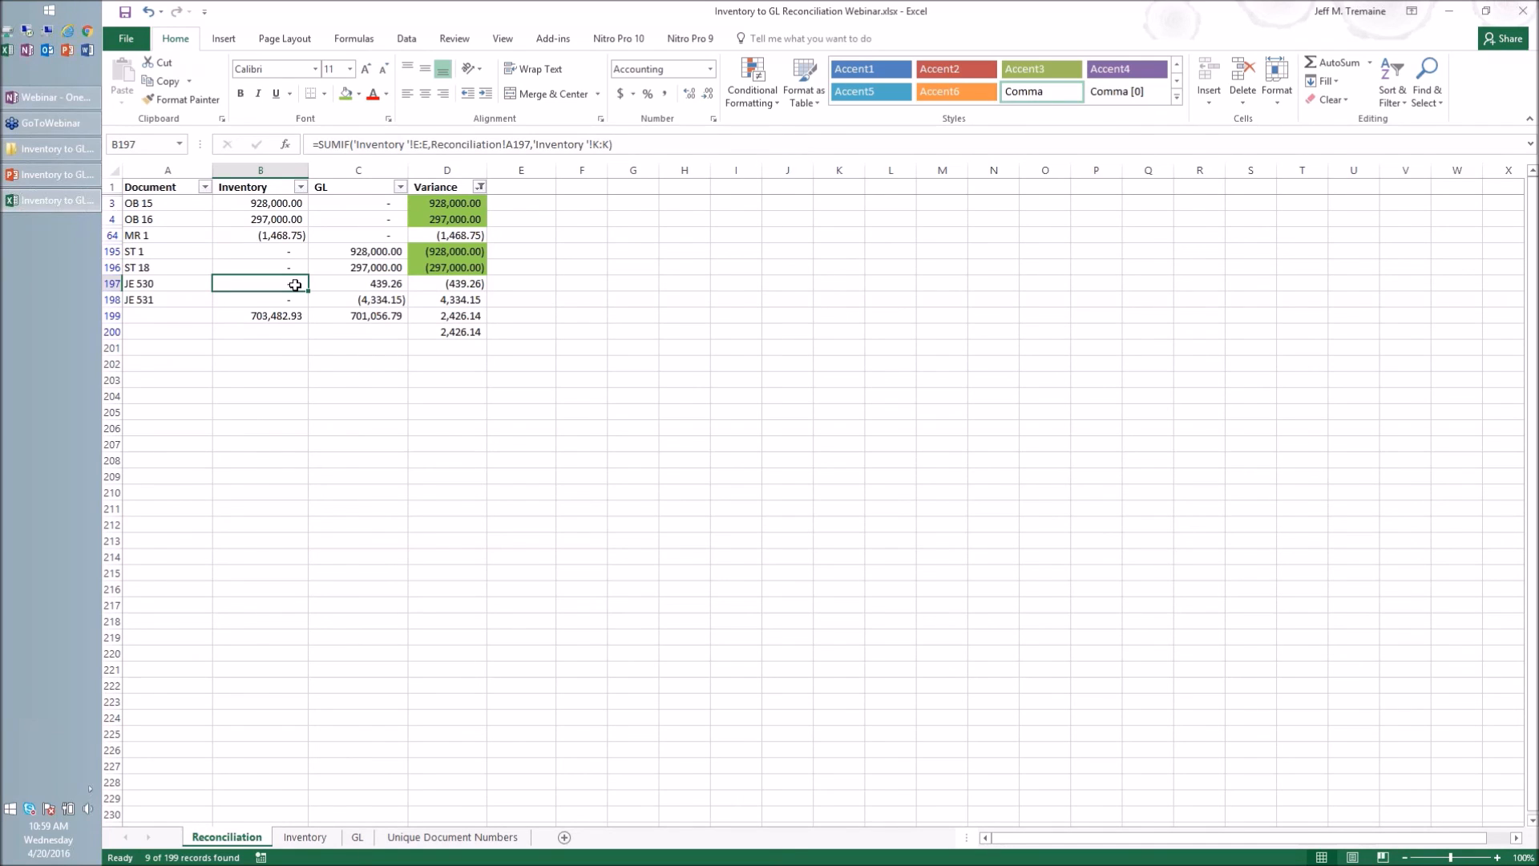
click(162, 236)
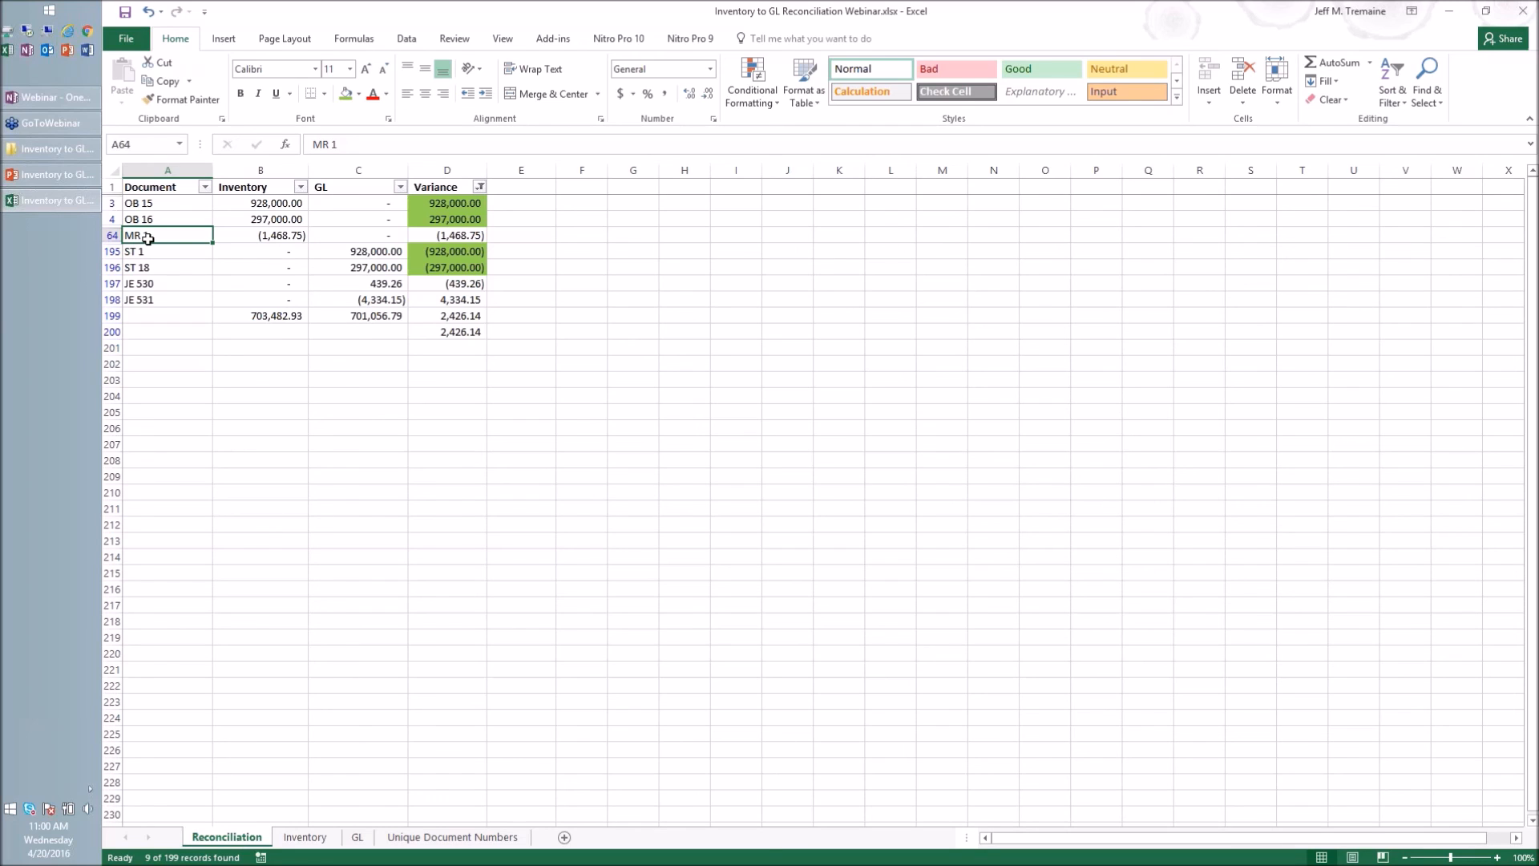
click(445, 235)
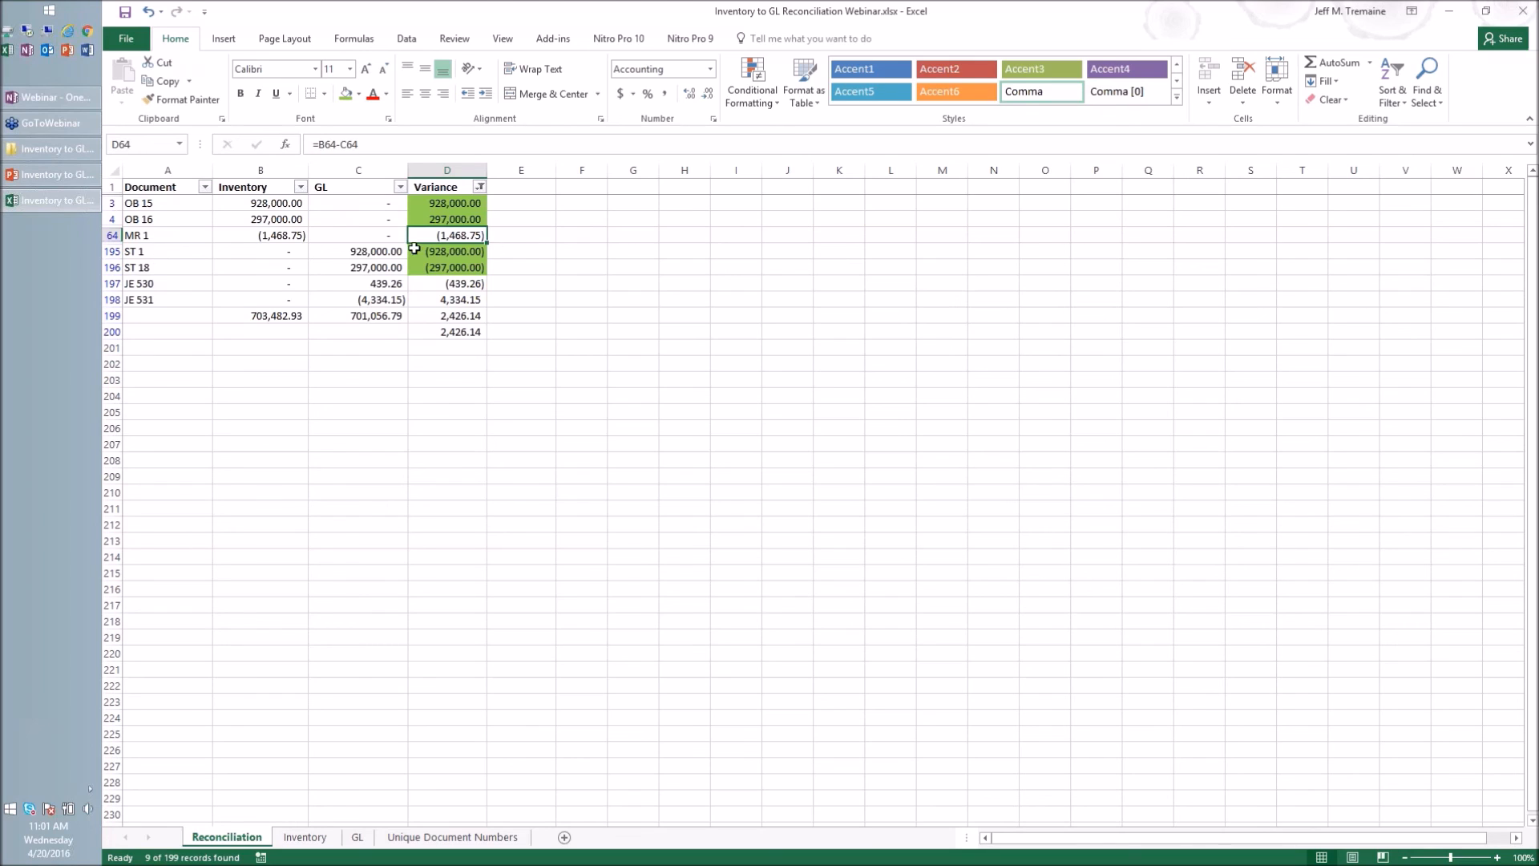
click(447, 316)
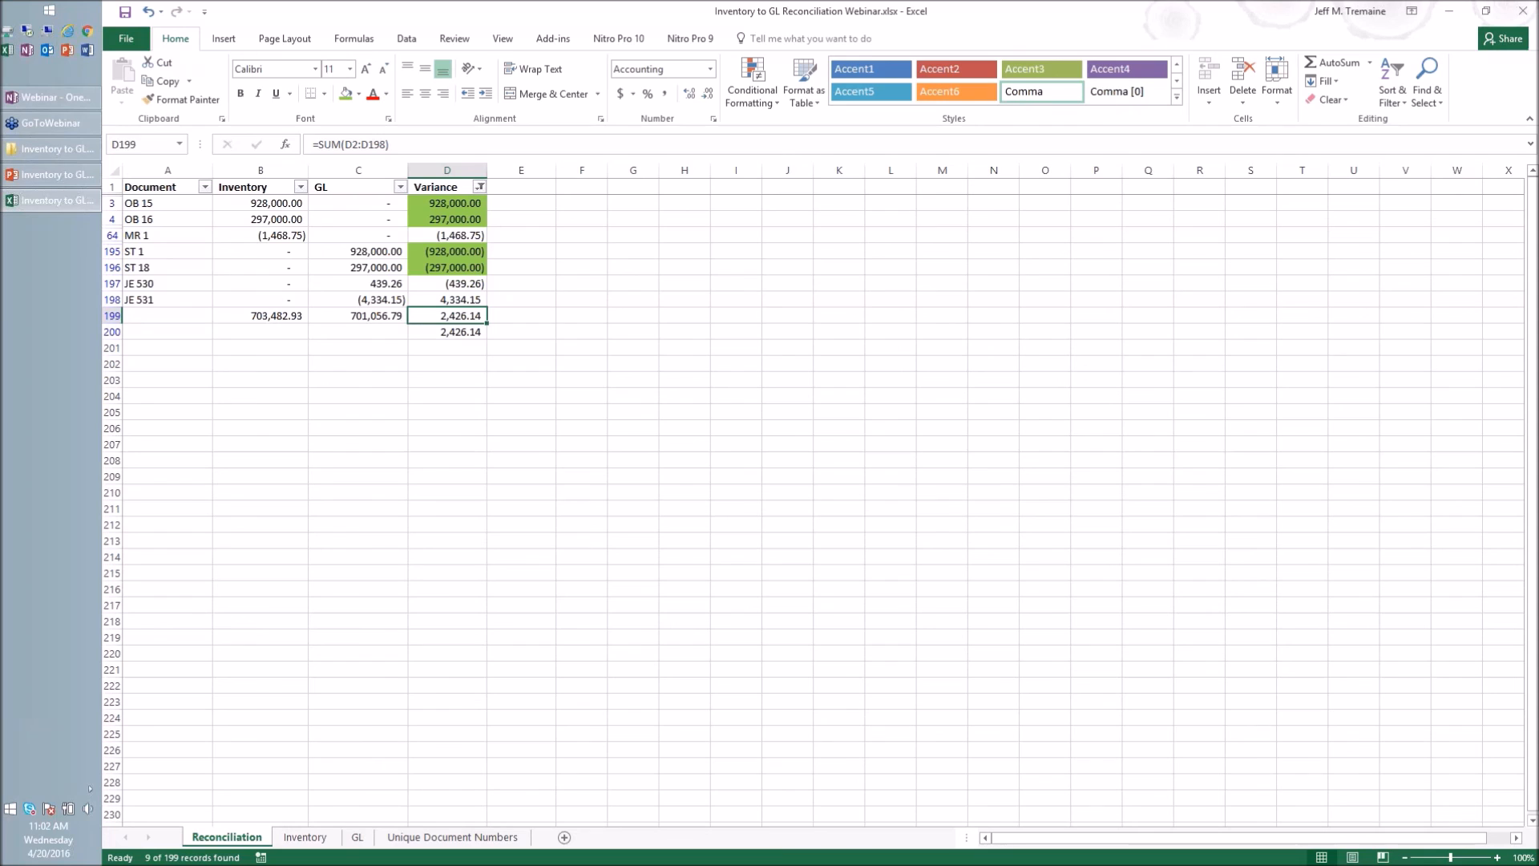
Step: Switch to the Inventory to GL Reconciliation Webinar presentation in PowerPoint
click(74, 172)
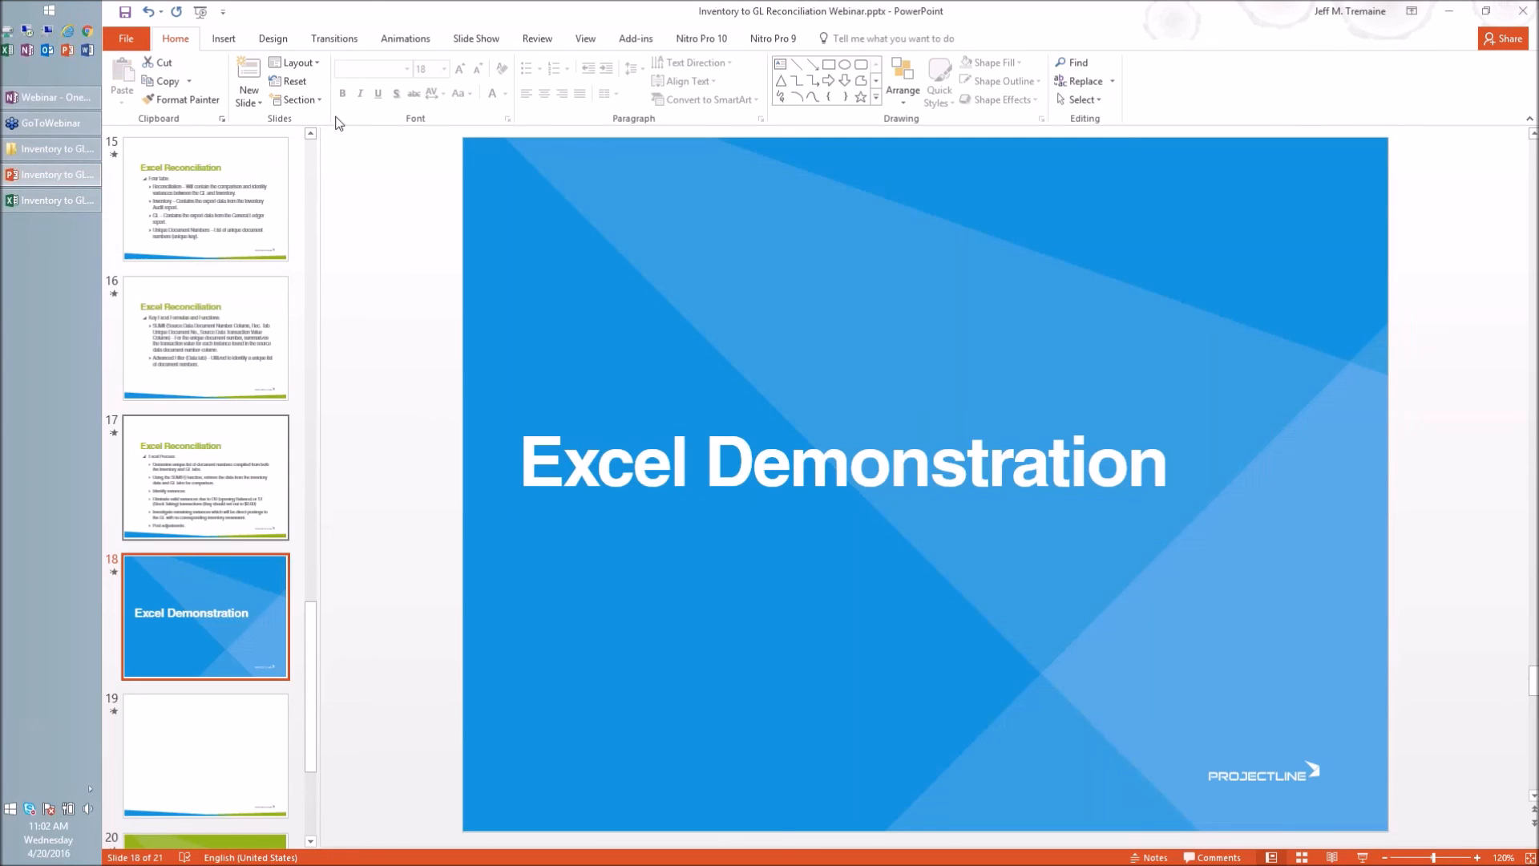